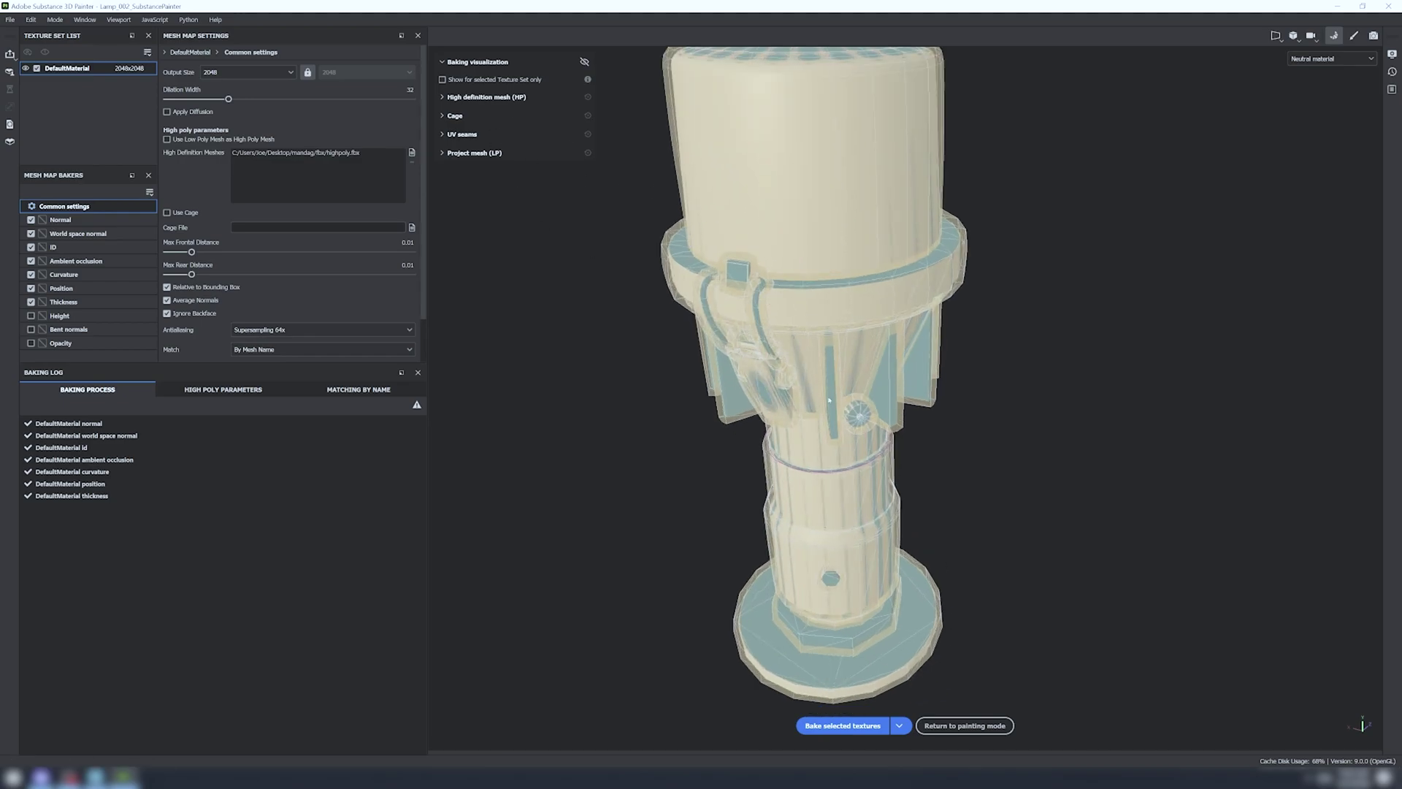
- Compare the lamp with the cage surface and cage wireframe display switched off and back on
{"action": "left_click_drag", "start_coordinate": [828, 400], "coordinate": [852, 115], "text": "alt"}
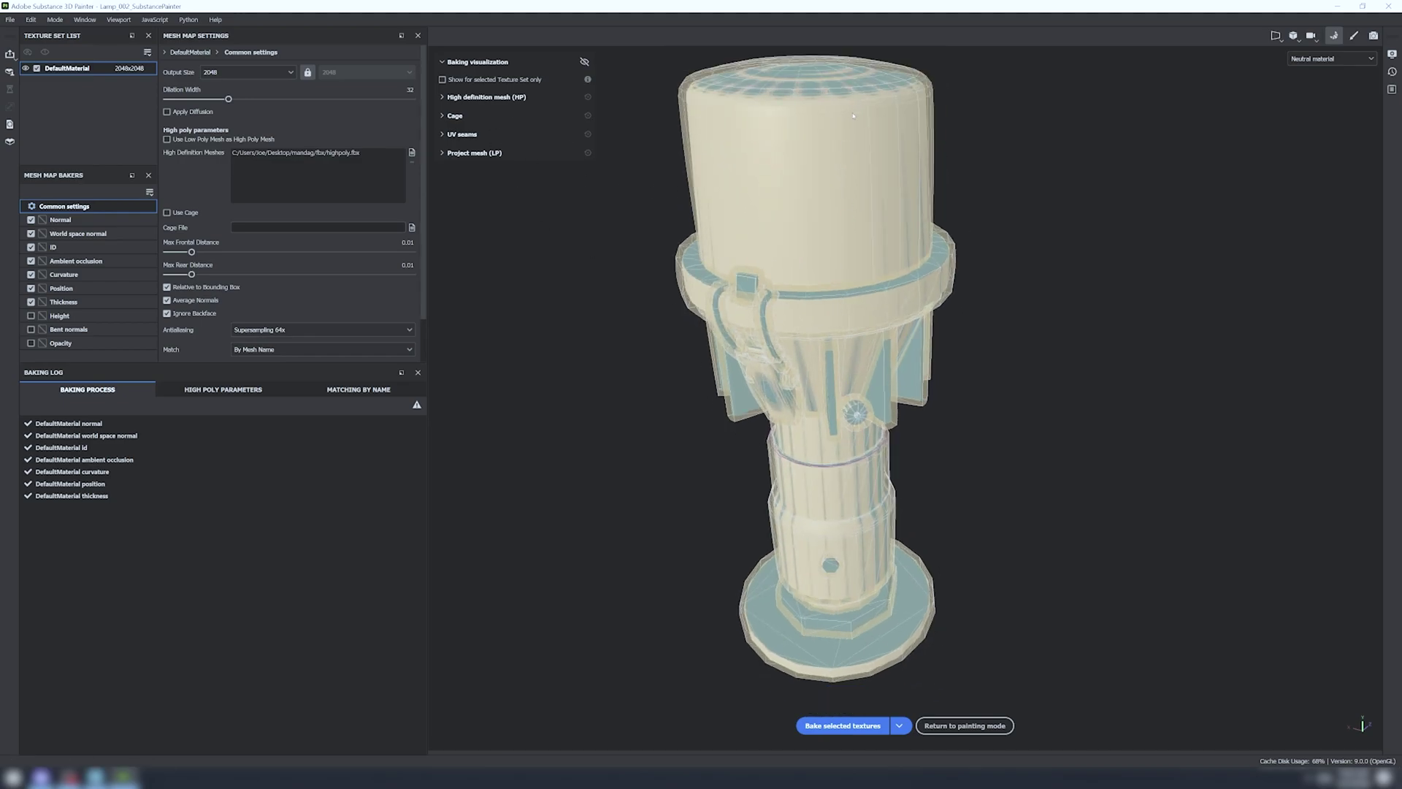
{"action": "left_click", "coordinate": [451, 116]}
{"action": "left_click", "coordinate": [451, 128]}
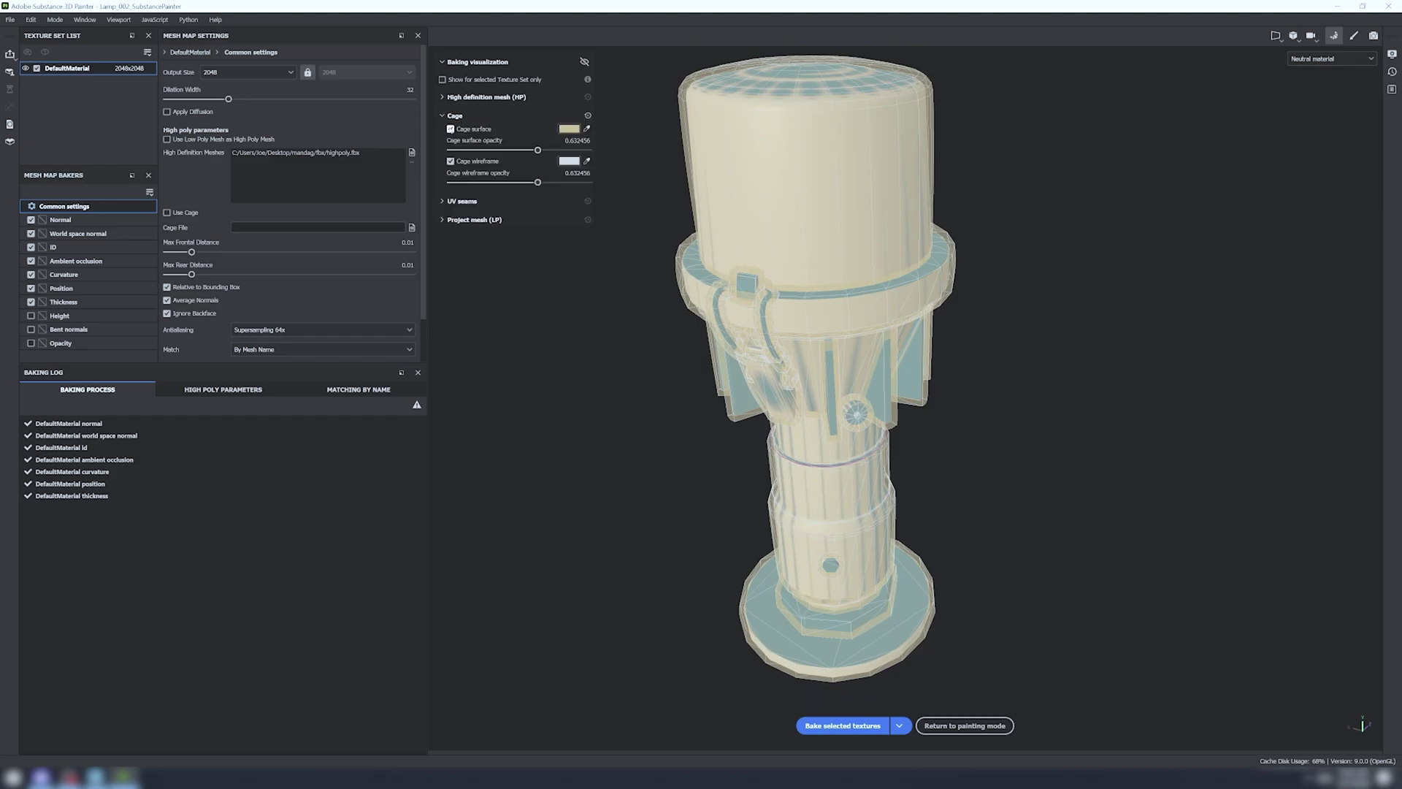
{"action": "left_click", "coordinate": [450, 161]}
{"action": "scroll", "coordinate": [803, 418], "scroll_direction": "up", "scroll_amount": 1}
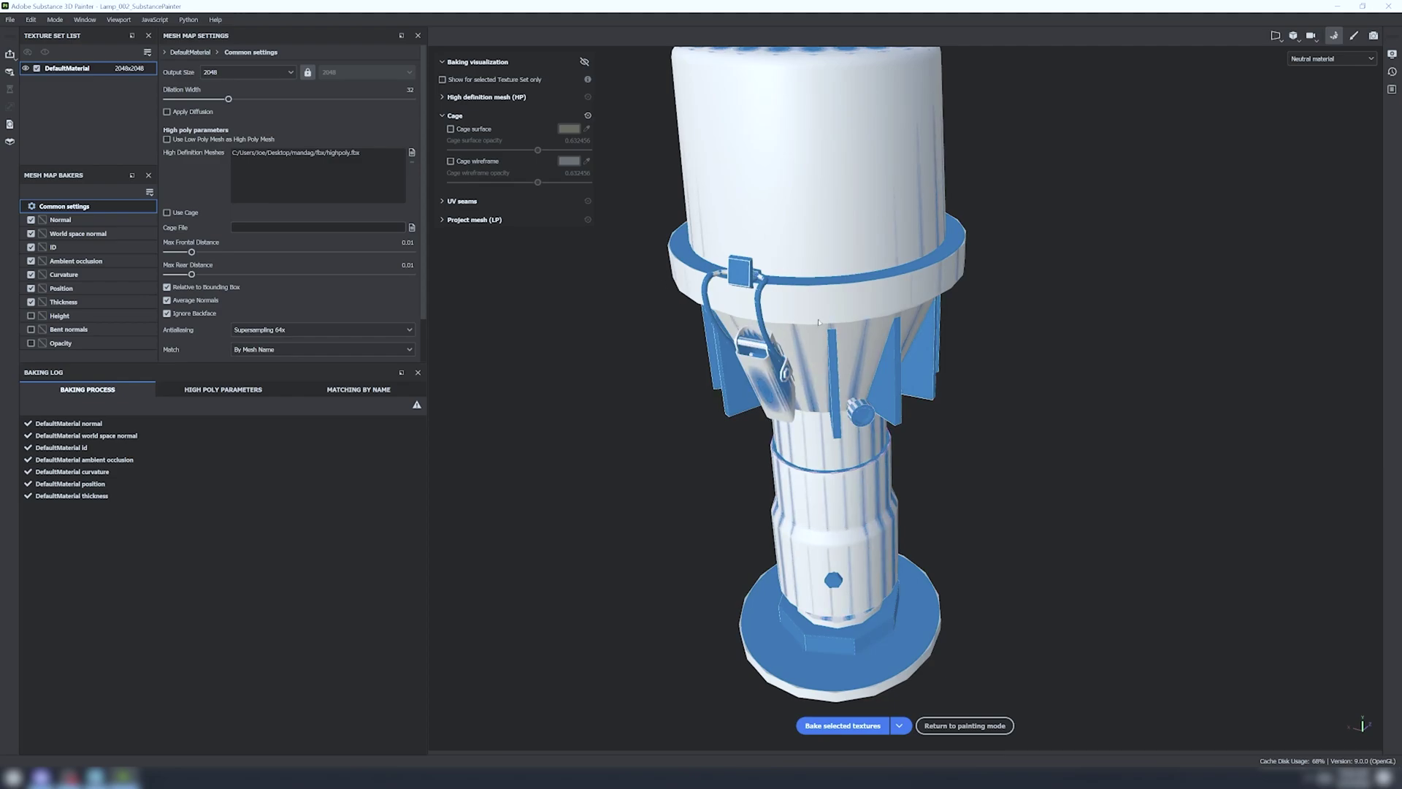
{"action": "left_click", "coordinate": [450, 161]}
{"action": "left_click", "coordinate": [450, 129]}
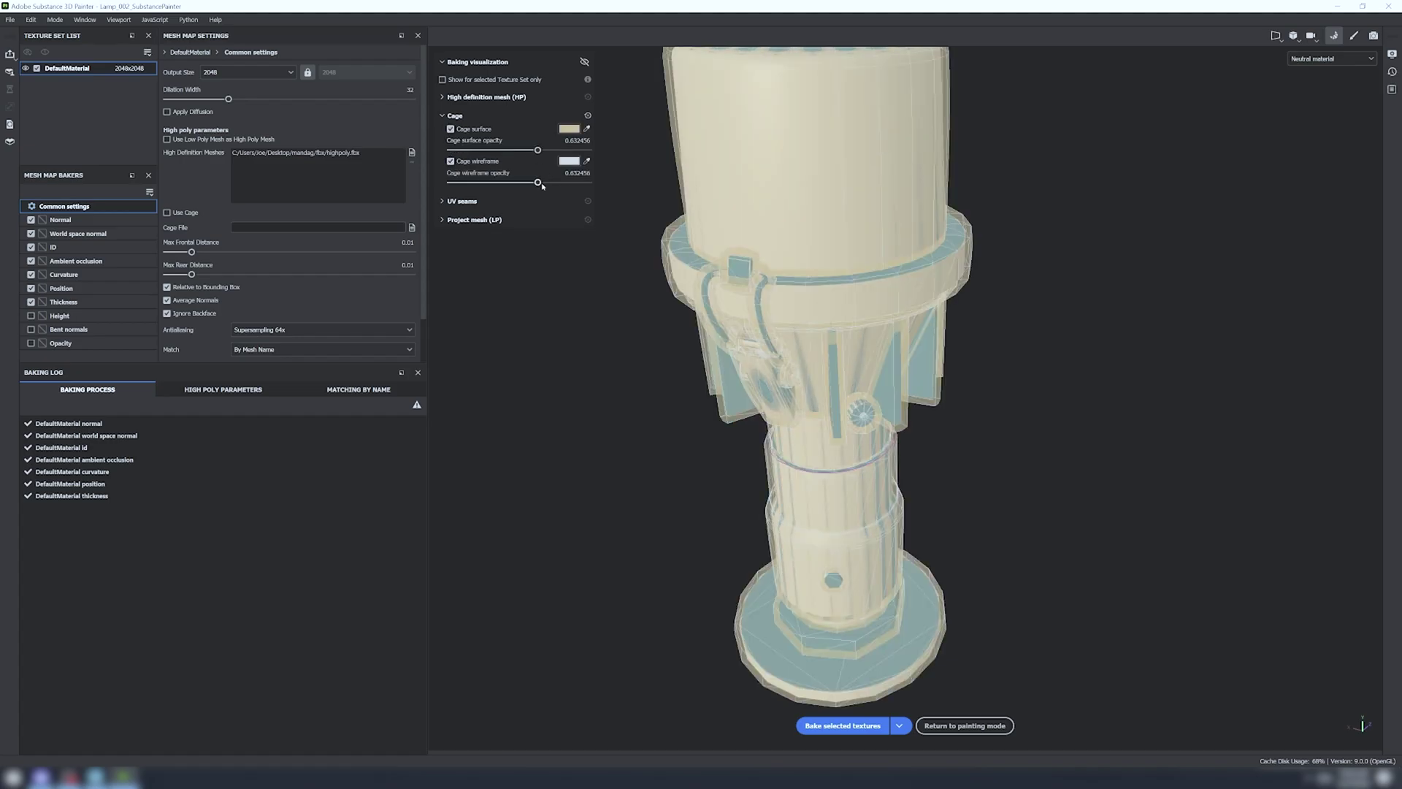
- Try a Max Frontal Distance of 0 for the bake cage, and undo the change
{"action": "left_click_drag", "start_coordinate": [191, 252], "coordinate": [162, 253]}
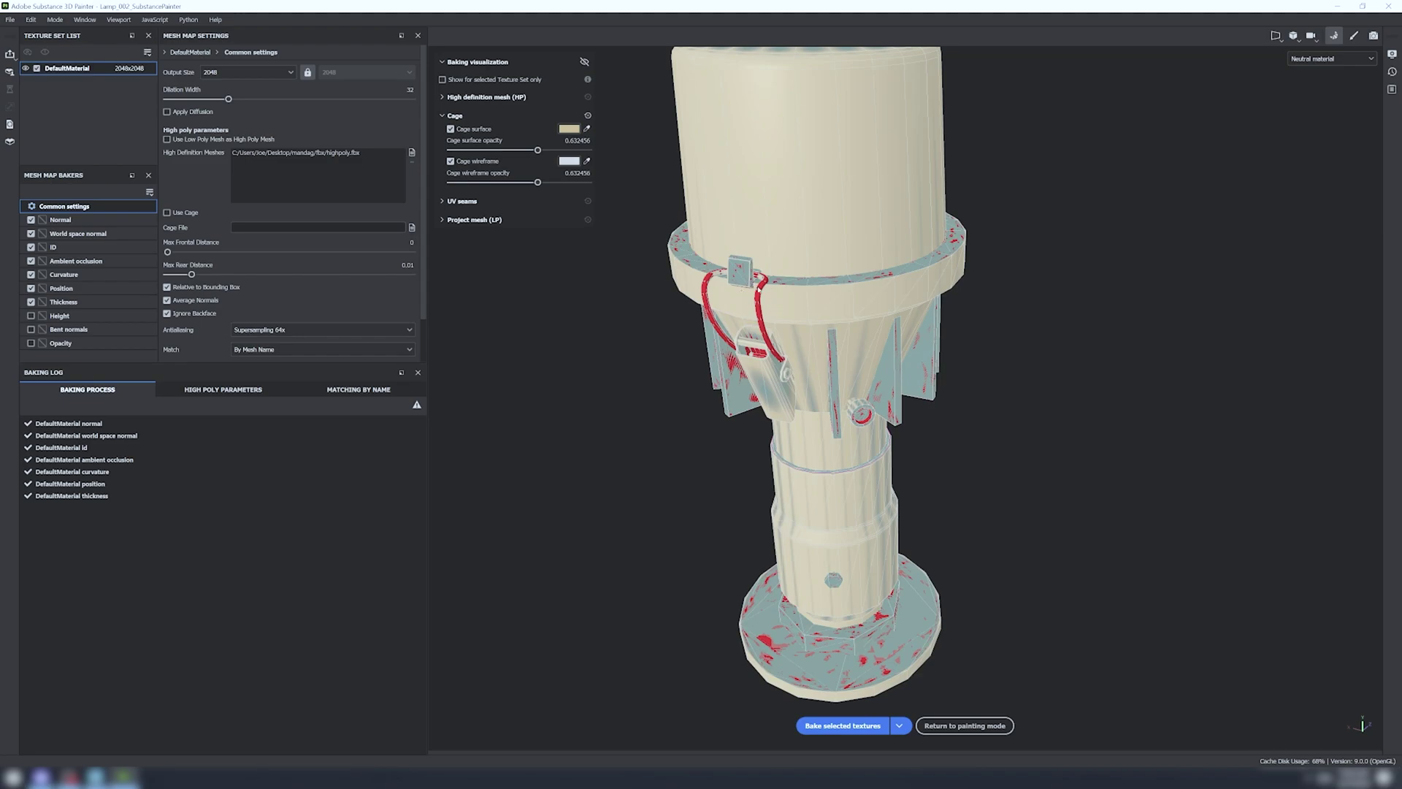
{"action": "key", "text": "ctrl+z"}
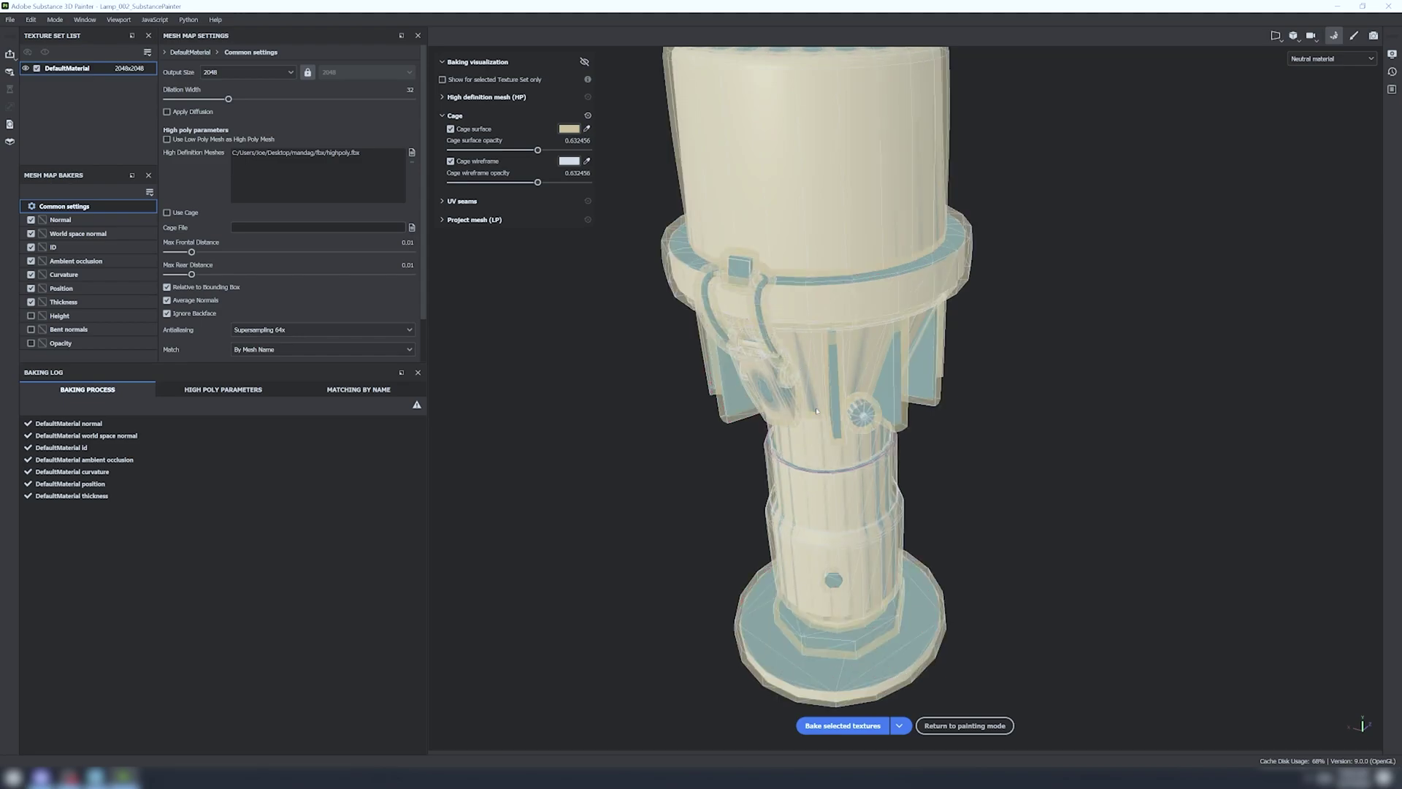
- Bake the selected mesh maps for the lamp and return to painting mode
{"action": "left_click_drag", "start_coordinate": [817, 411], "coordinate": [716, 471], "text": "alt"}
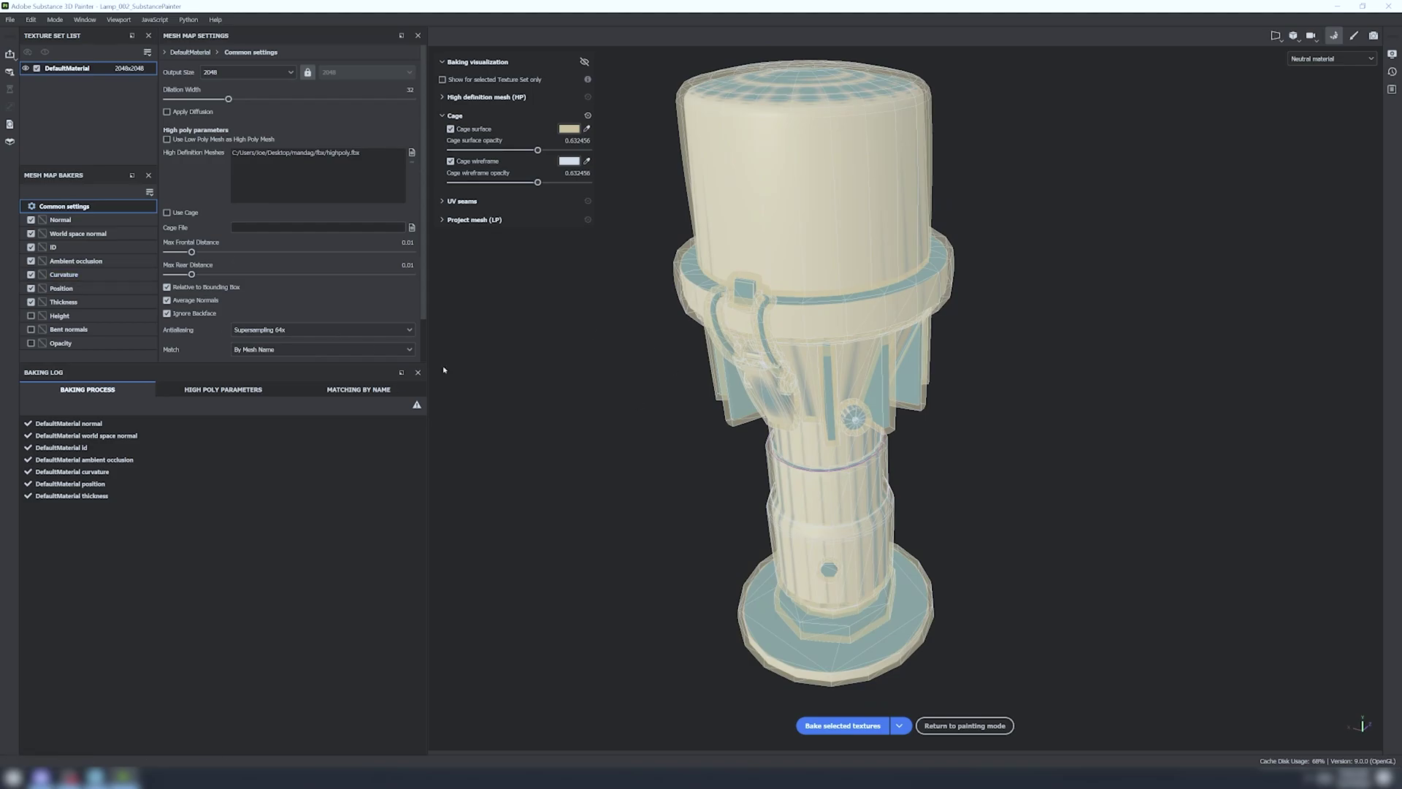
{"action": "left_click", "coordinate": [872, 725]}
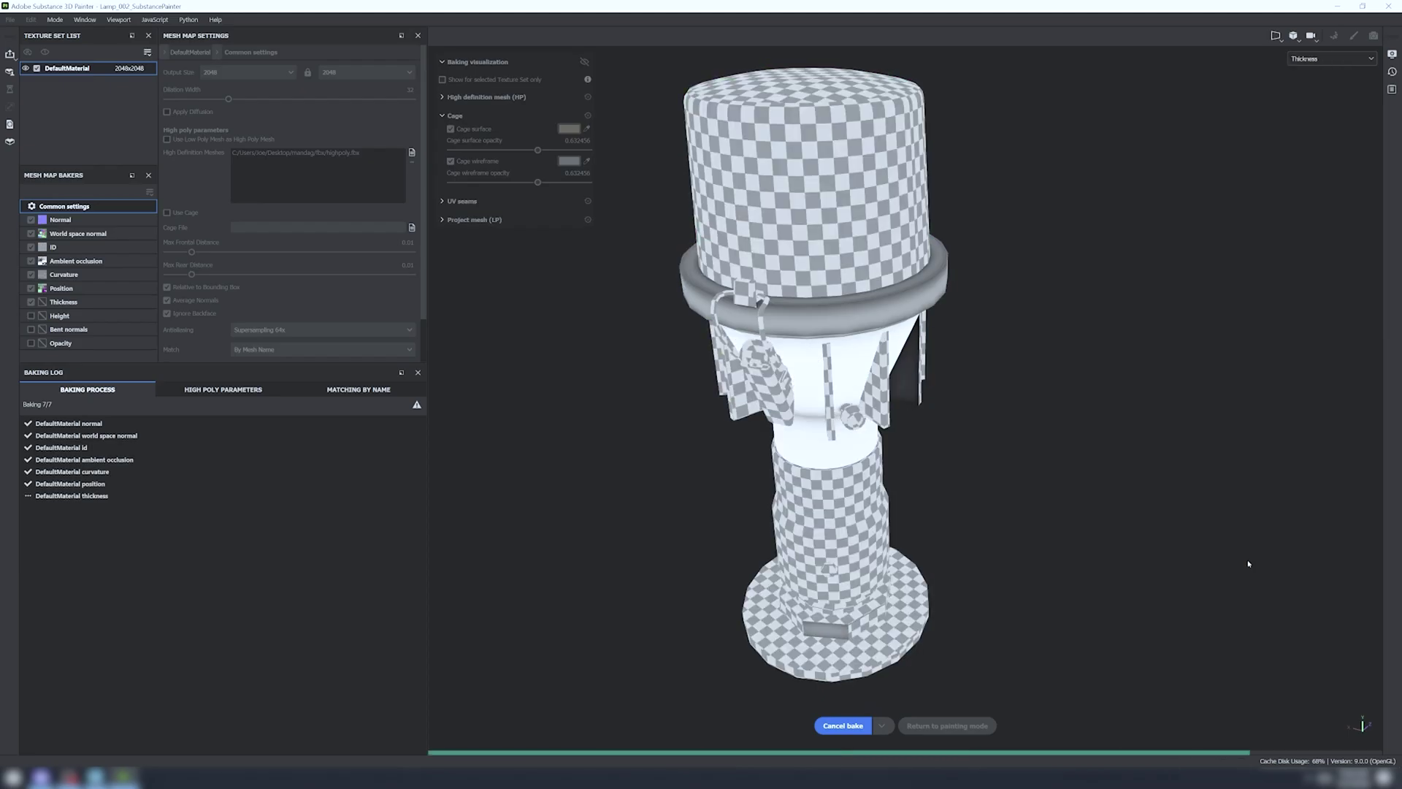
{"action": "left_click", "coordinate": [966, 725]}
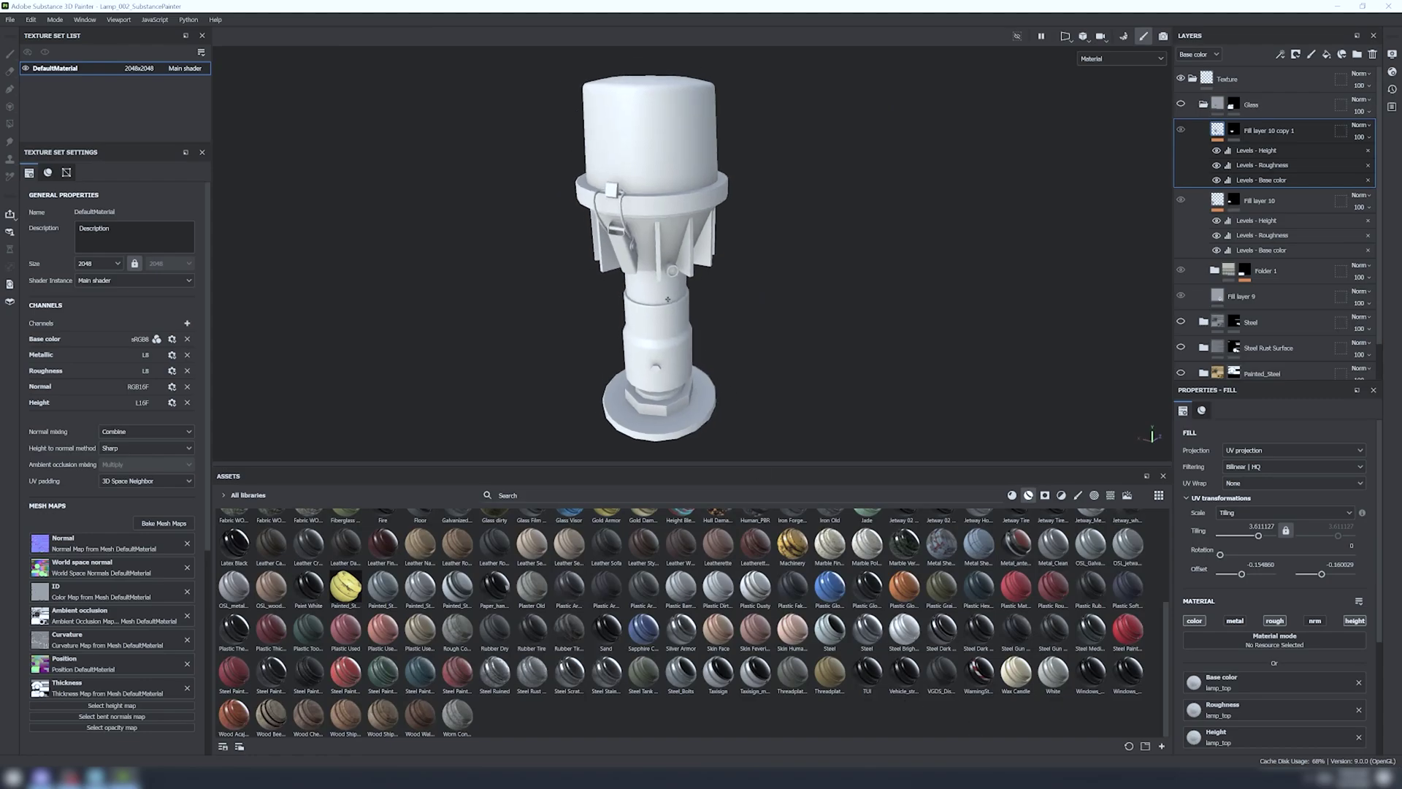
- Show only the Base color channel on the lamp and add a fill layer directly below the Texture folder
{"action": "scroll", "coordinate": [664, 260], "scroll_direction": "up", "scroll_amount": 3}
{"action": "left_click_drag", "start_coordinate": [663, 261], "coordinate": [721, 278], "text": "alt"}
{"action": "scroll", "coordinate": [721, 278], "scroll_direction": "down", "scroll_amount": 3}
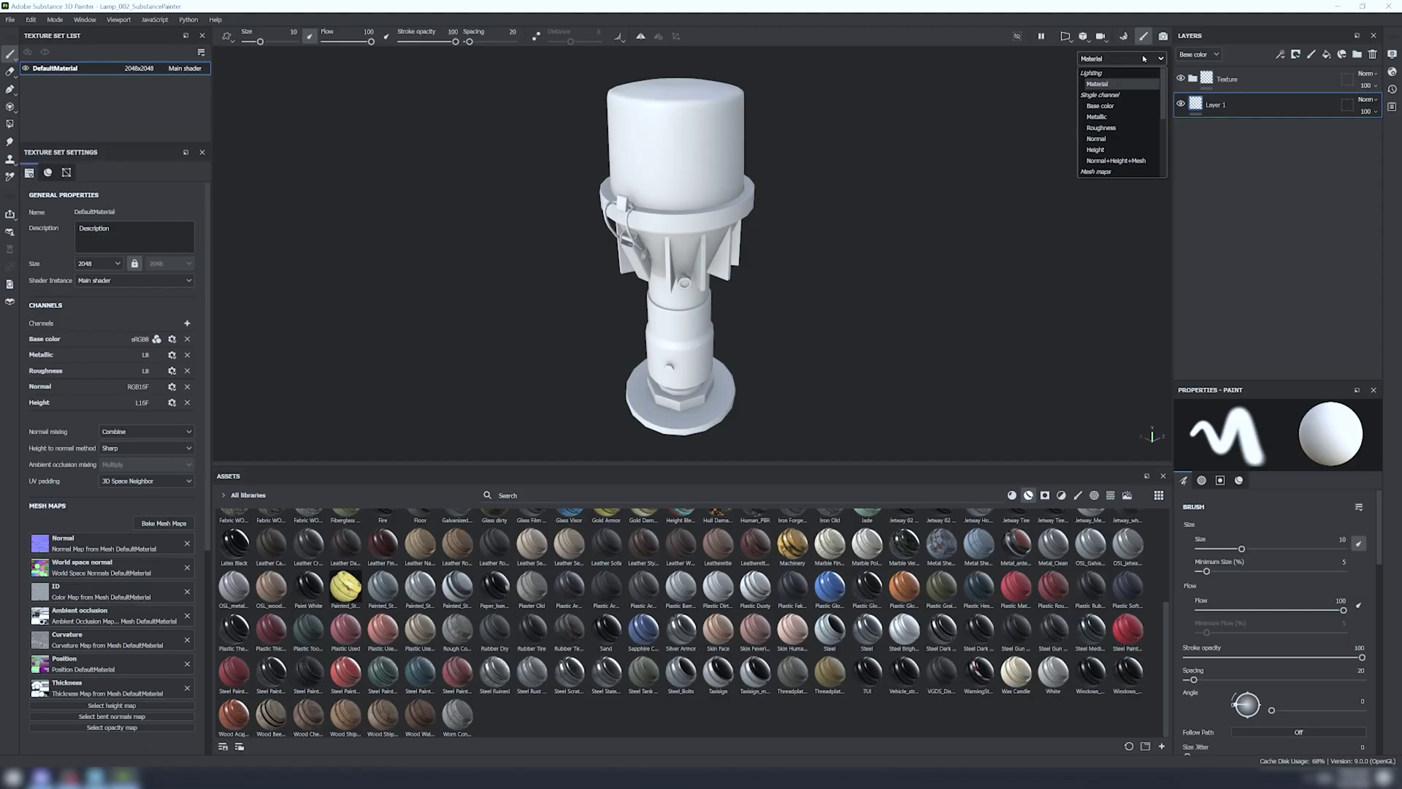
{"action": "left_click", "coordinate": [1100, 106]}
{"action": "left_click", "coordinate": [1326, 54]}
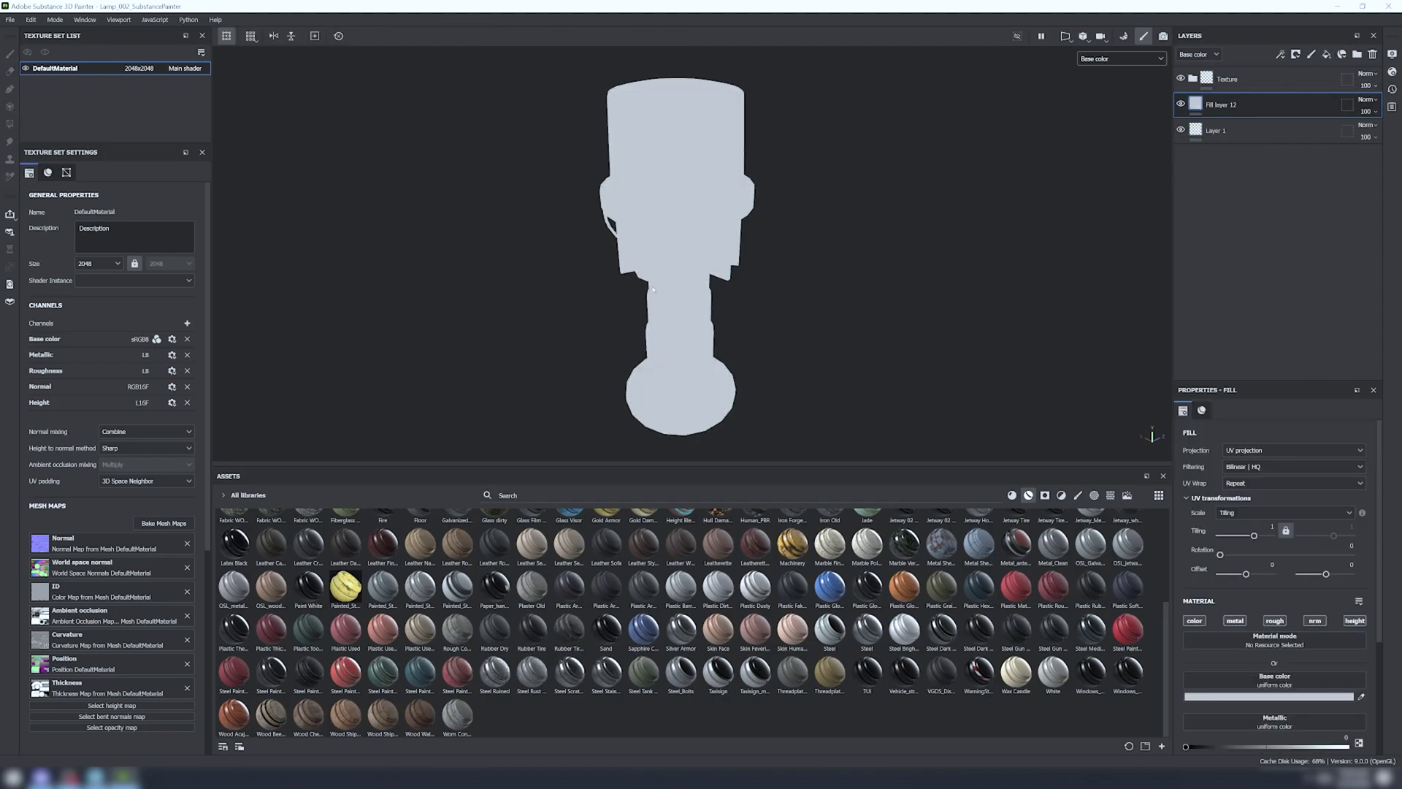
- Display the ambient occlusion mesh map on the lamp and examine the shading around the collar, cables, fins and bolt
{"action": "left_click", "coordinate": [1115, 59]}
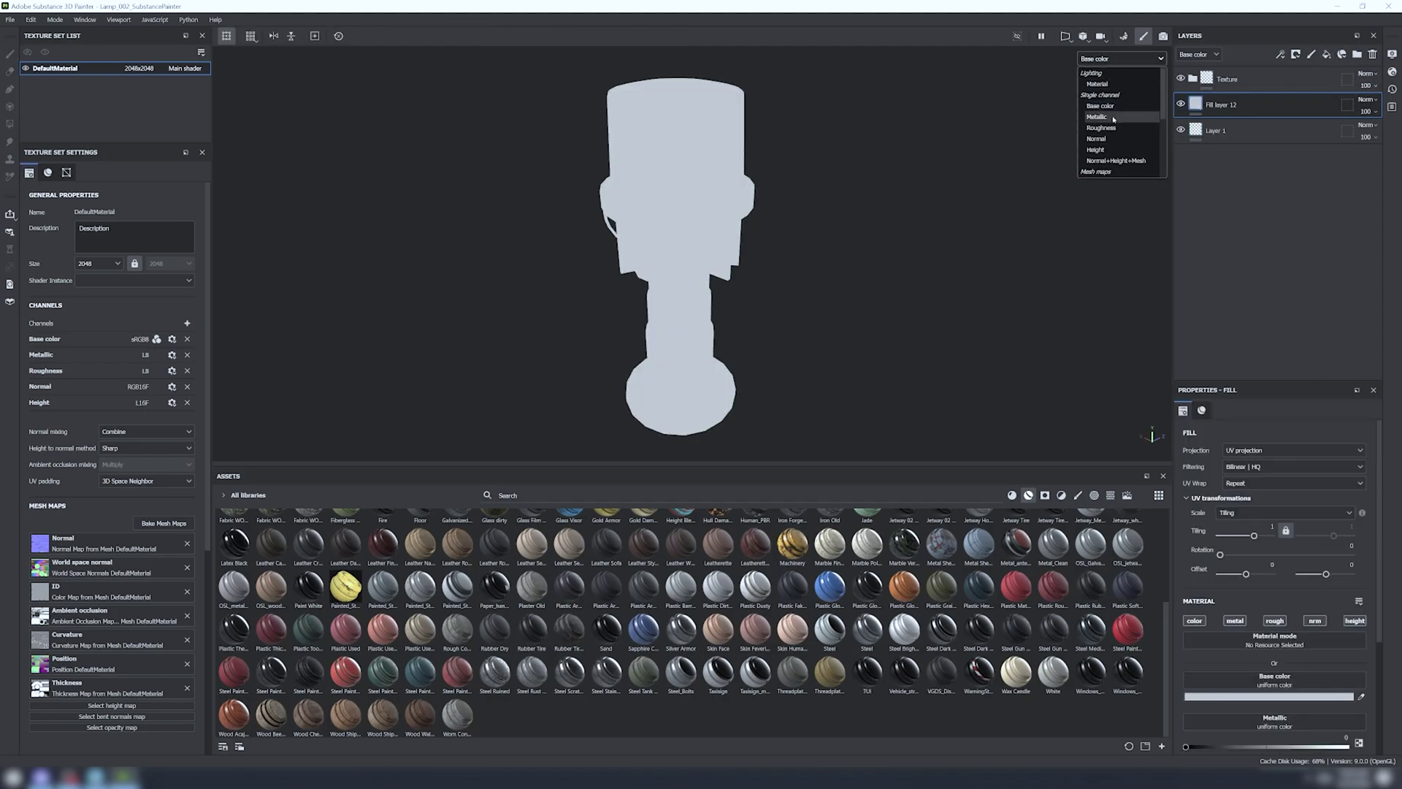
{"action": "scroll", "coordinate": [1113, 149], "scroll_direction": "down", "scroll_amount": 2}
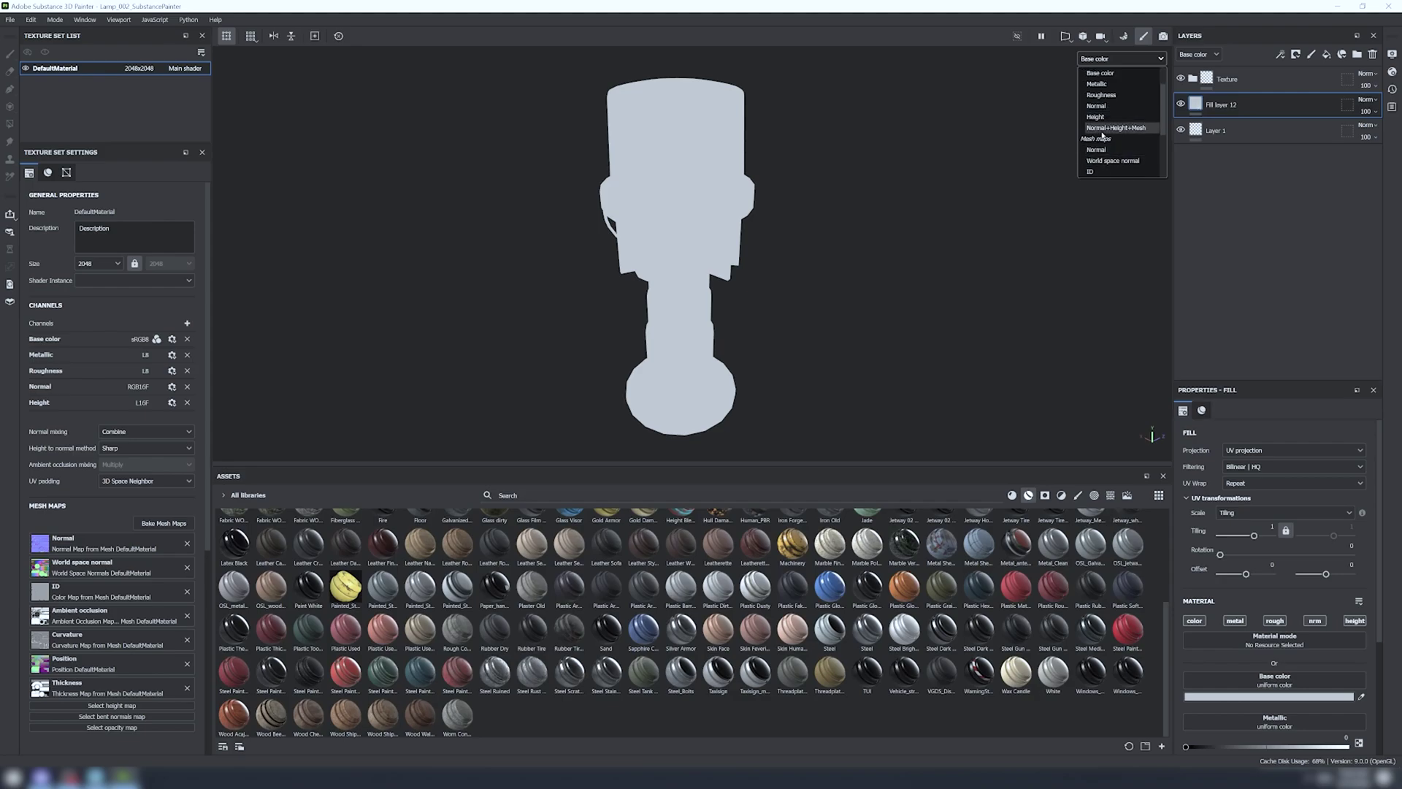
{"action": "left_click", "coordinate": [1111, 150]}
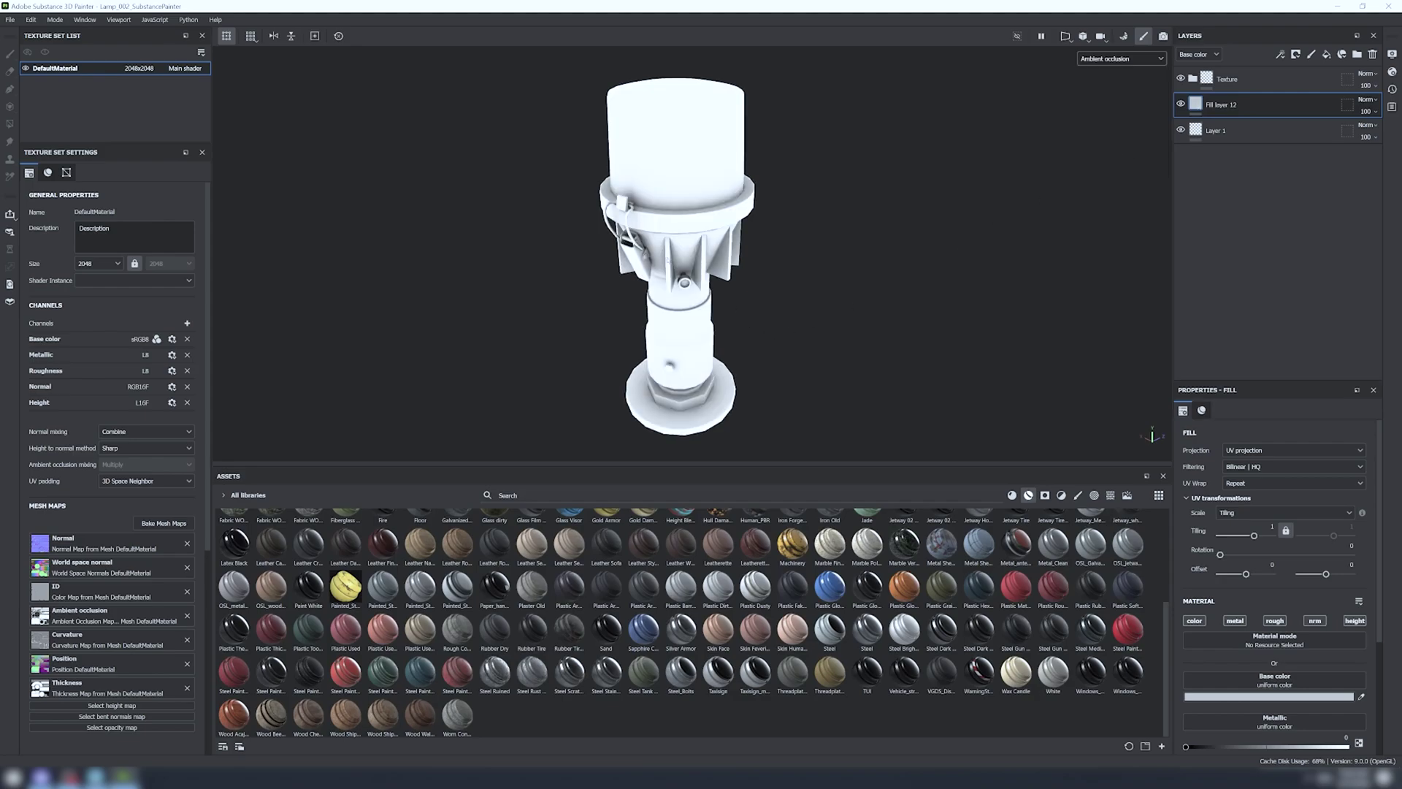
{"action": "scroll", "coordinate": [690, 248], "scroll_direction": "up", "scroll_amount": 5}
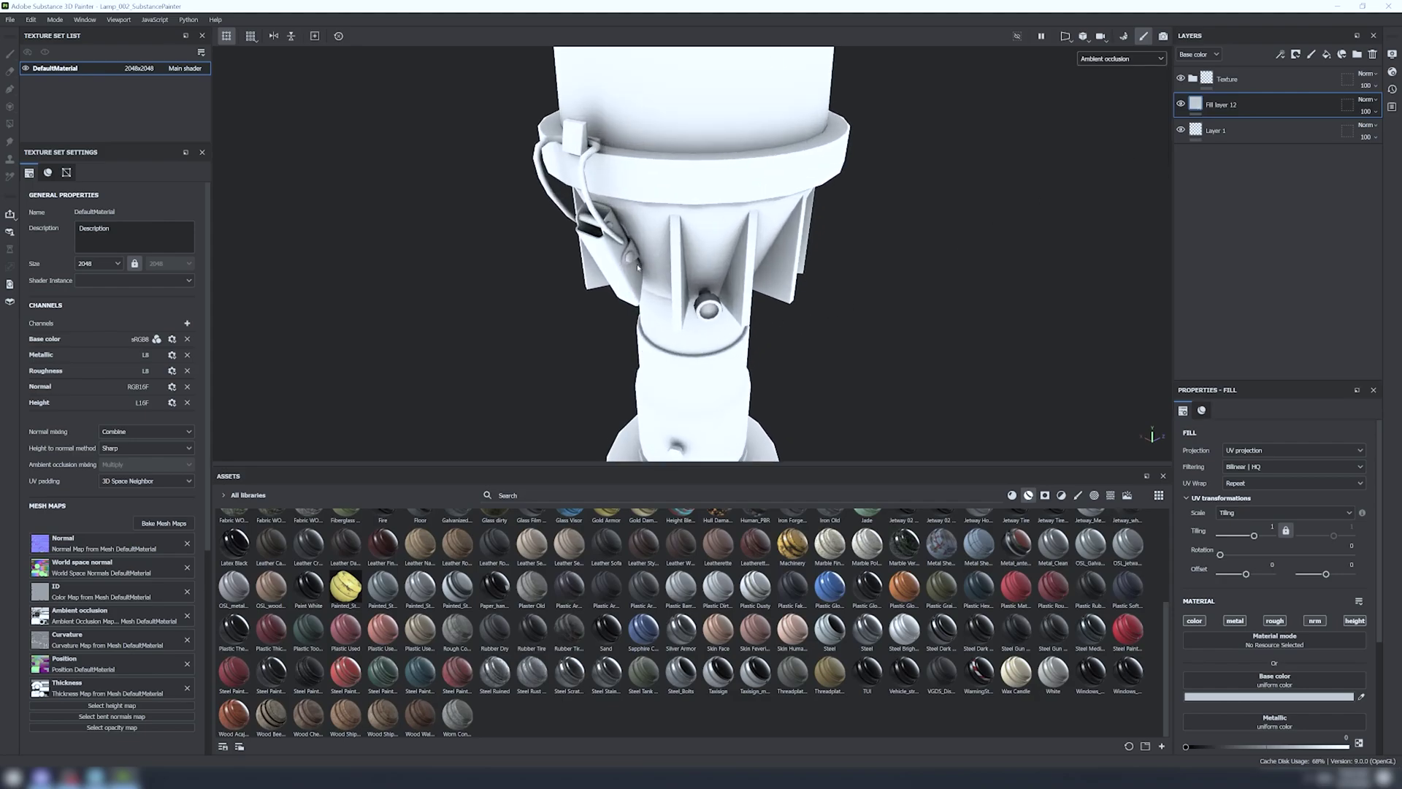
{"action": "left_click_drag", "start_coordinate": [683, 257], "coordinate": [642, 238], "text": "alt"}
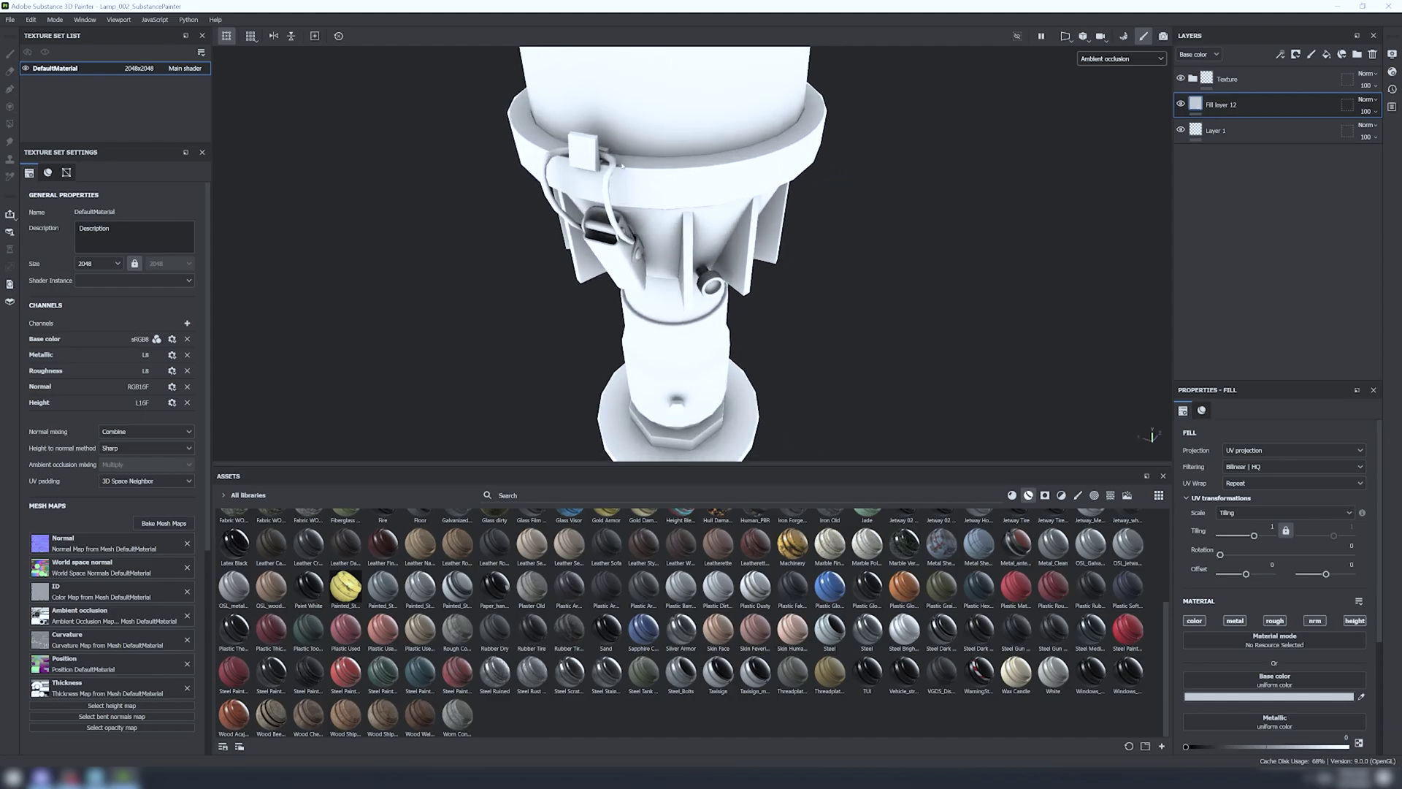
{"action": "scroll", "coordinate": [632, 174], "scroll_direction": "up", "scroll_amount": 6}
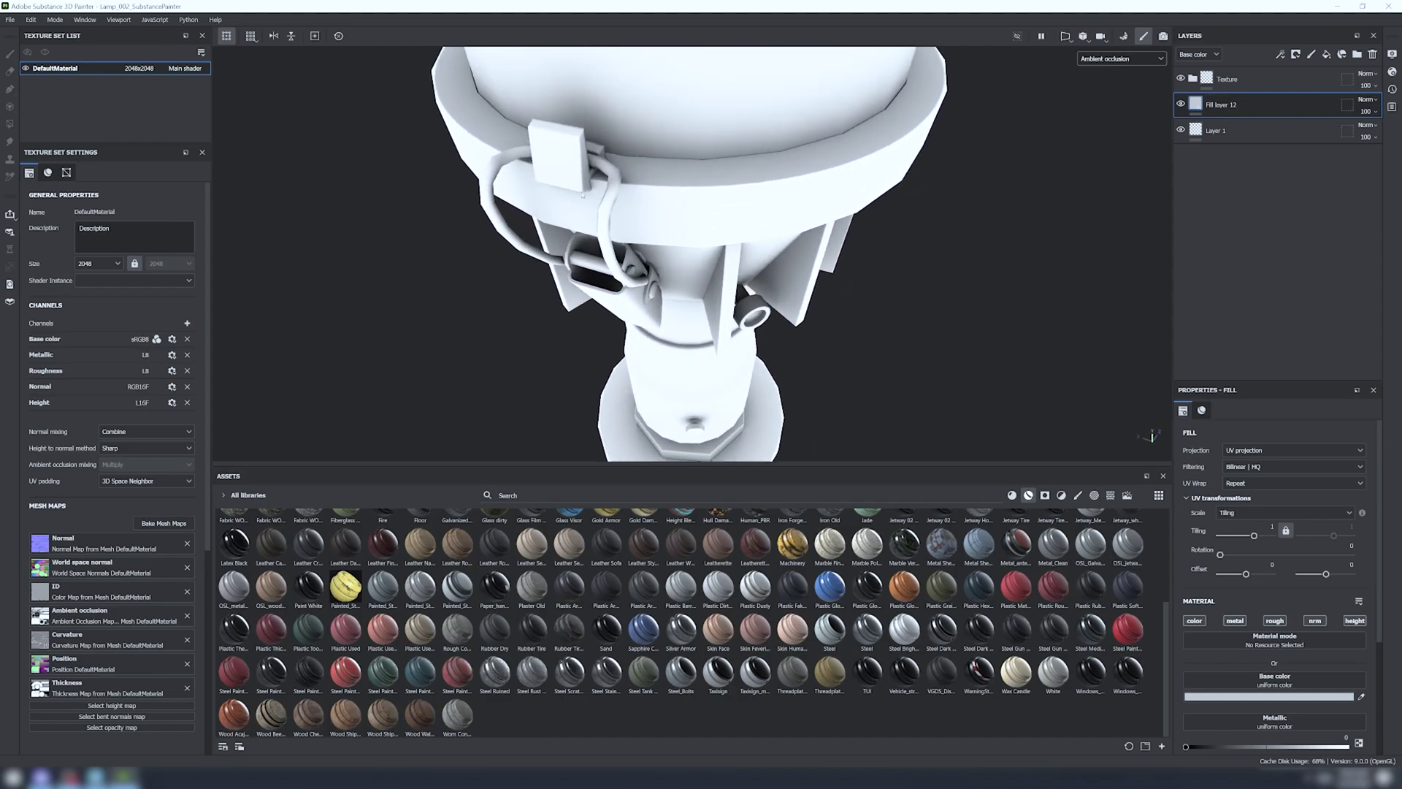
{"action": "left_click_drag", "start_coordinate": [712, 187], "coordinate": [612, 124], "text": "alt"}
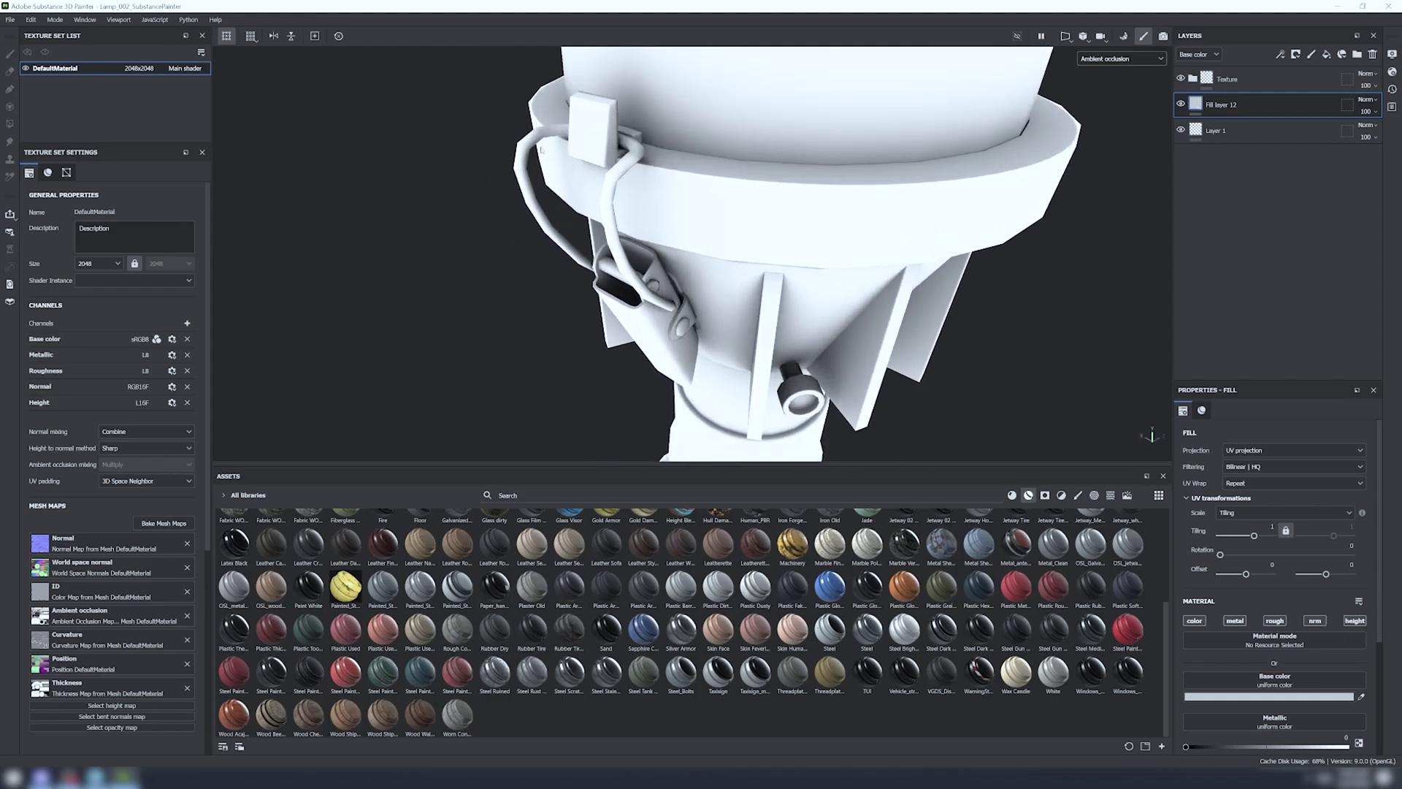
{"action": "left_click_drag", "start_coordinate": [652, 250], "coordinate": [622, 263], "text": "alt"}
{"action": "left_click_drag", "start_coordinate": [649, 217], "coordinate": [668, 261], "text": "alt"}
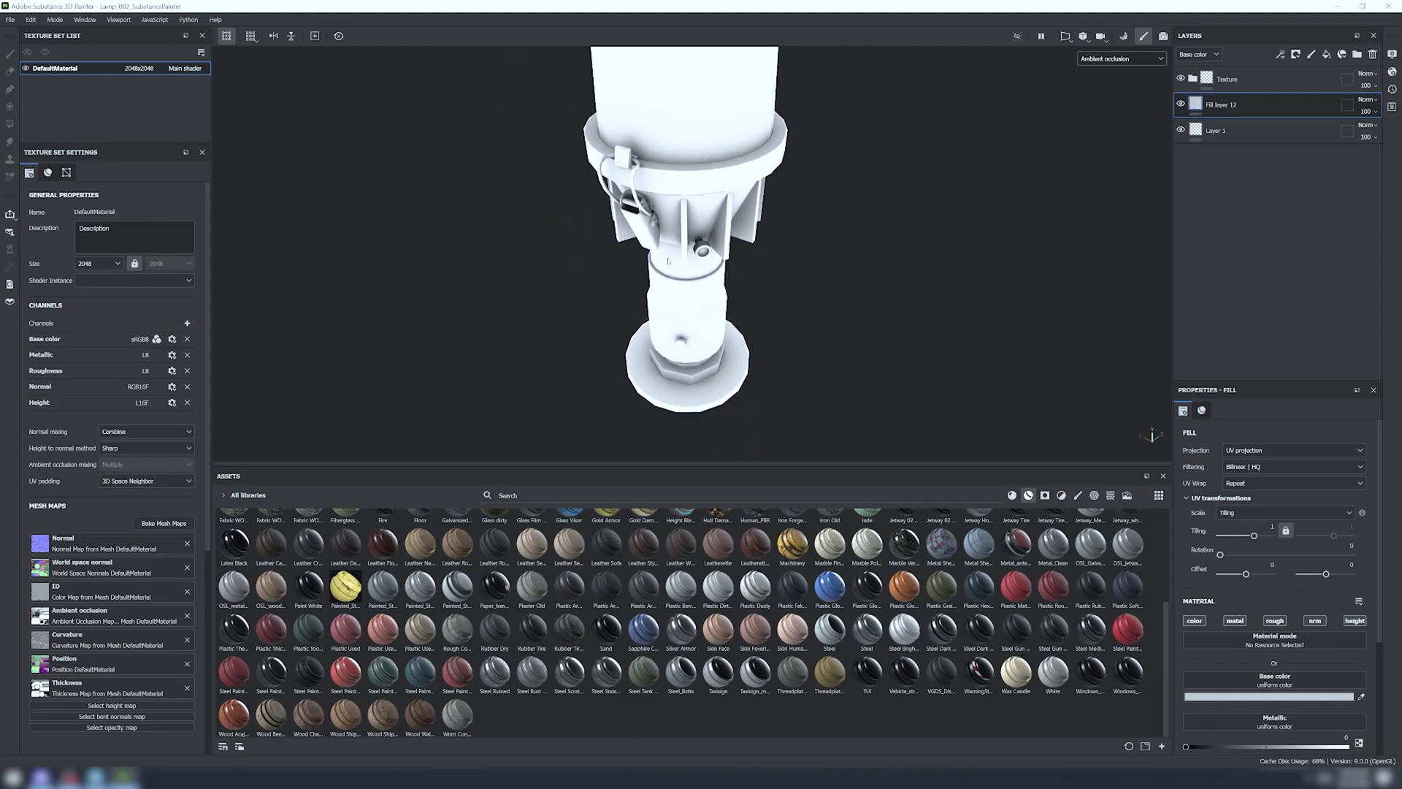
{"action": "left_click_drag", "start_coordinate": [679, 315], "coordinate": [682, 321], "text": "alt"}
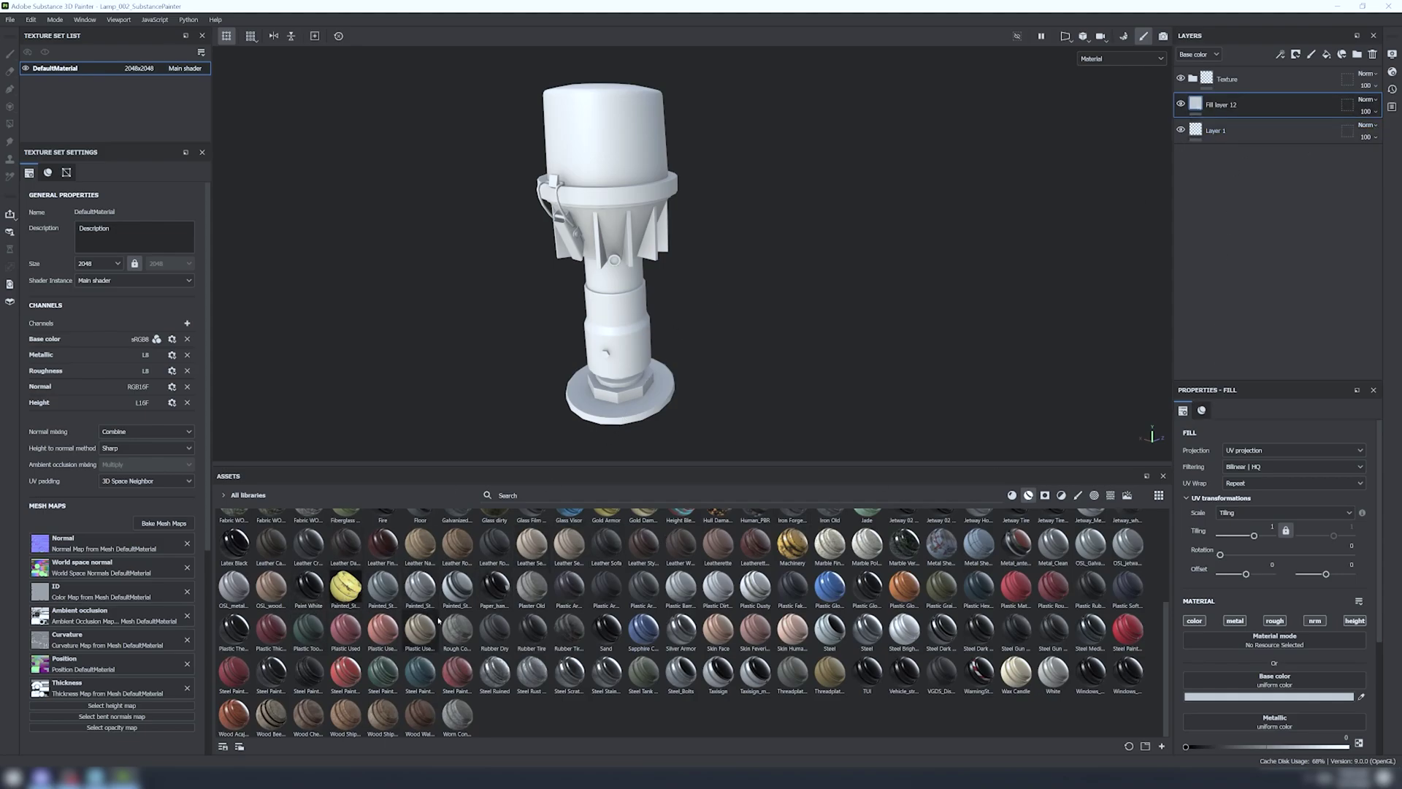
- Add the yellow painted steel smart material to the layer stack directly above Fill layer 12
{"action": "left_click_drag", "start_coordinate": [346, 586], "coordinate": [1240, 92]}
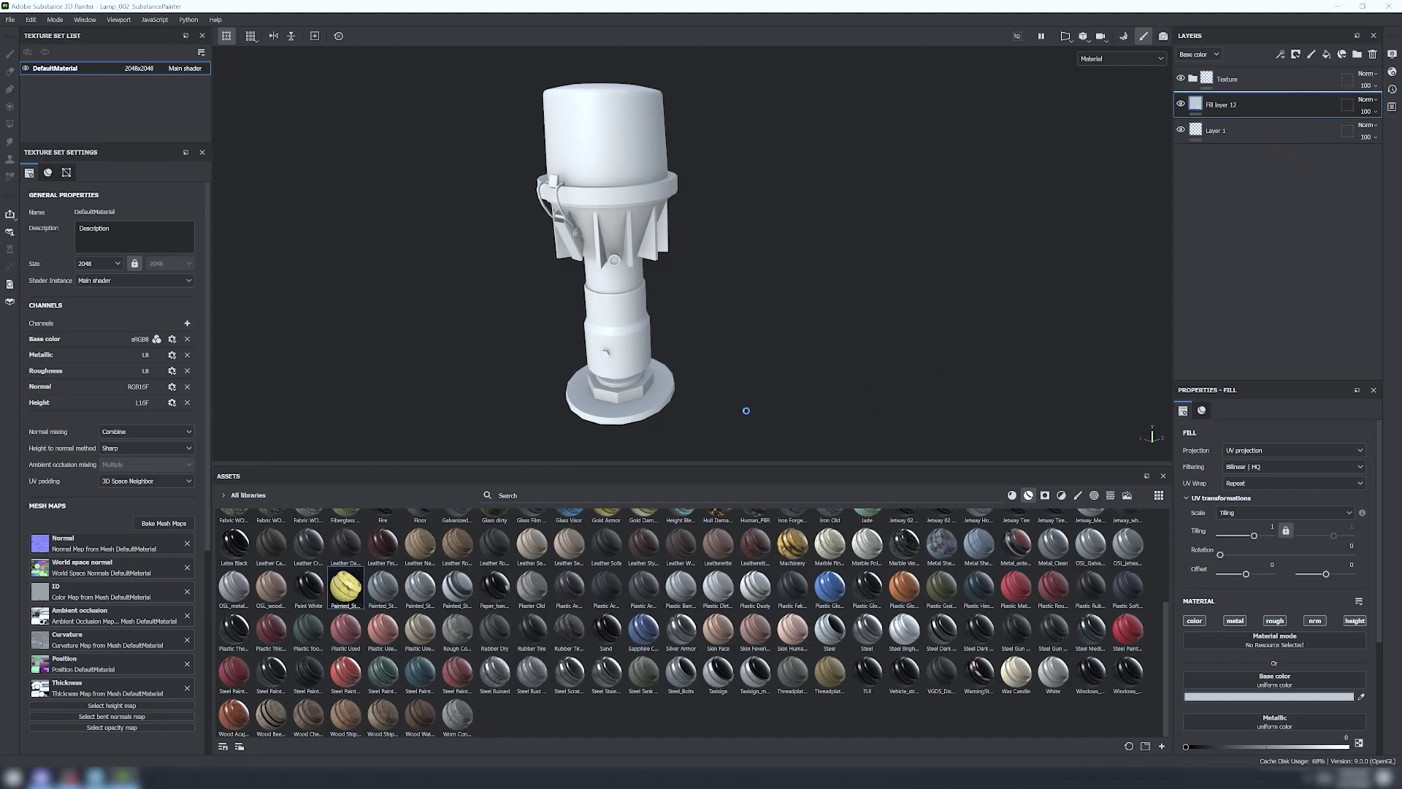
{"action": "scroll", "coordinate": [637, 381], "scroll_direction": "up", "scroll_amount": 2}
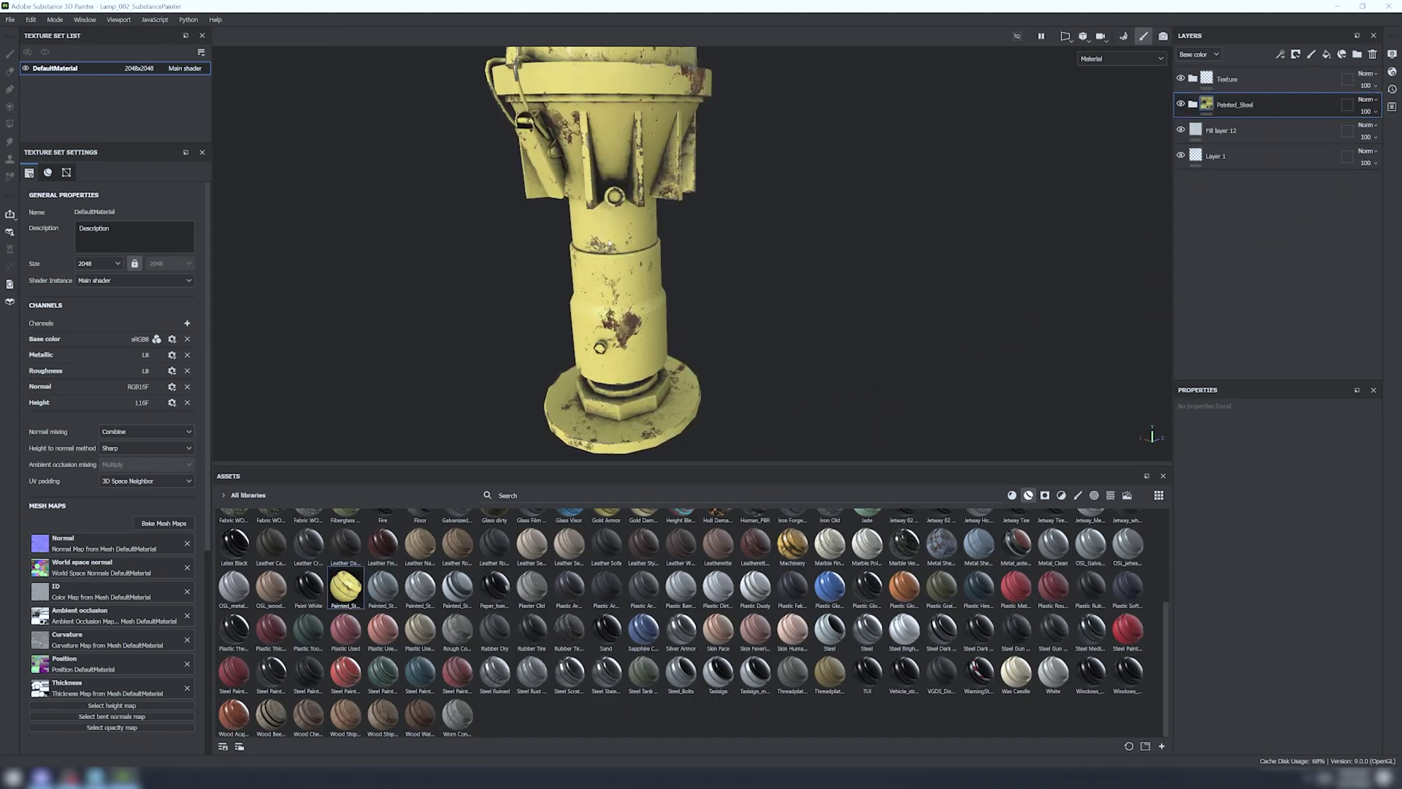
- Examine the painted steel material's rust, dirt and edge wear around the lamp's fins, shaft and base
{"action": "left_click_drag", "start_coordinate": [584, 361], "coordinate": [633, 287], "text": "alt"}
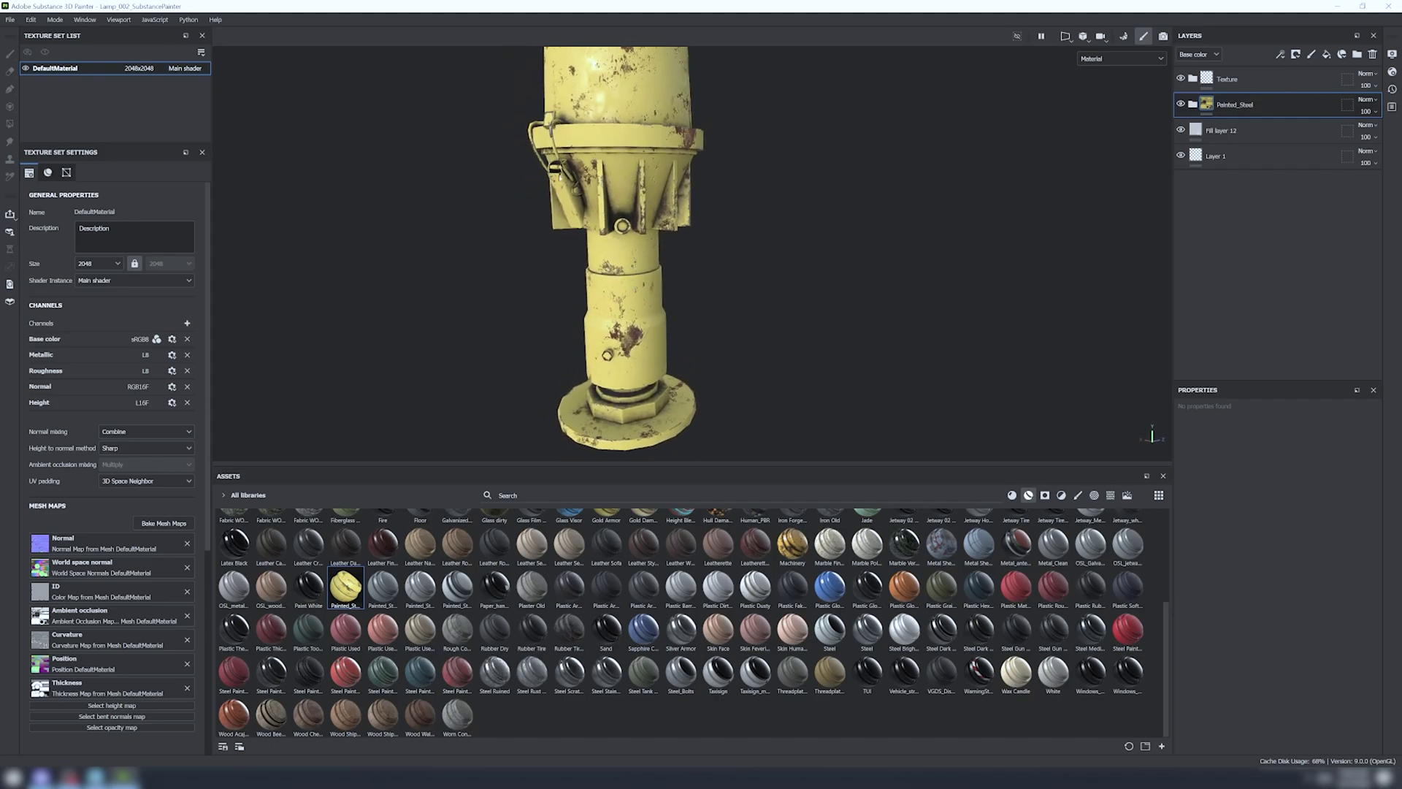
{"action": "scroll", "coordinate": [640, 207], "scroll_direction": "up", "scroll_amount": 2}
{"action": "mouse_move", "coordinate": [641, 207]}
{"action": "left_mouse_down", "text": "alt"}
{"action": "mouse_move", "coordinate": [626, 209]}
{"action": "mouse_move", "coordinate": [623, 264]}
{"action": "left_mouse_up", "text": "alt"}
{"action": "scroll", "coordinate": [626, 236], "scroll_direction": "down", "scroll_amount": 3}
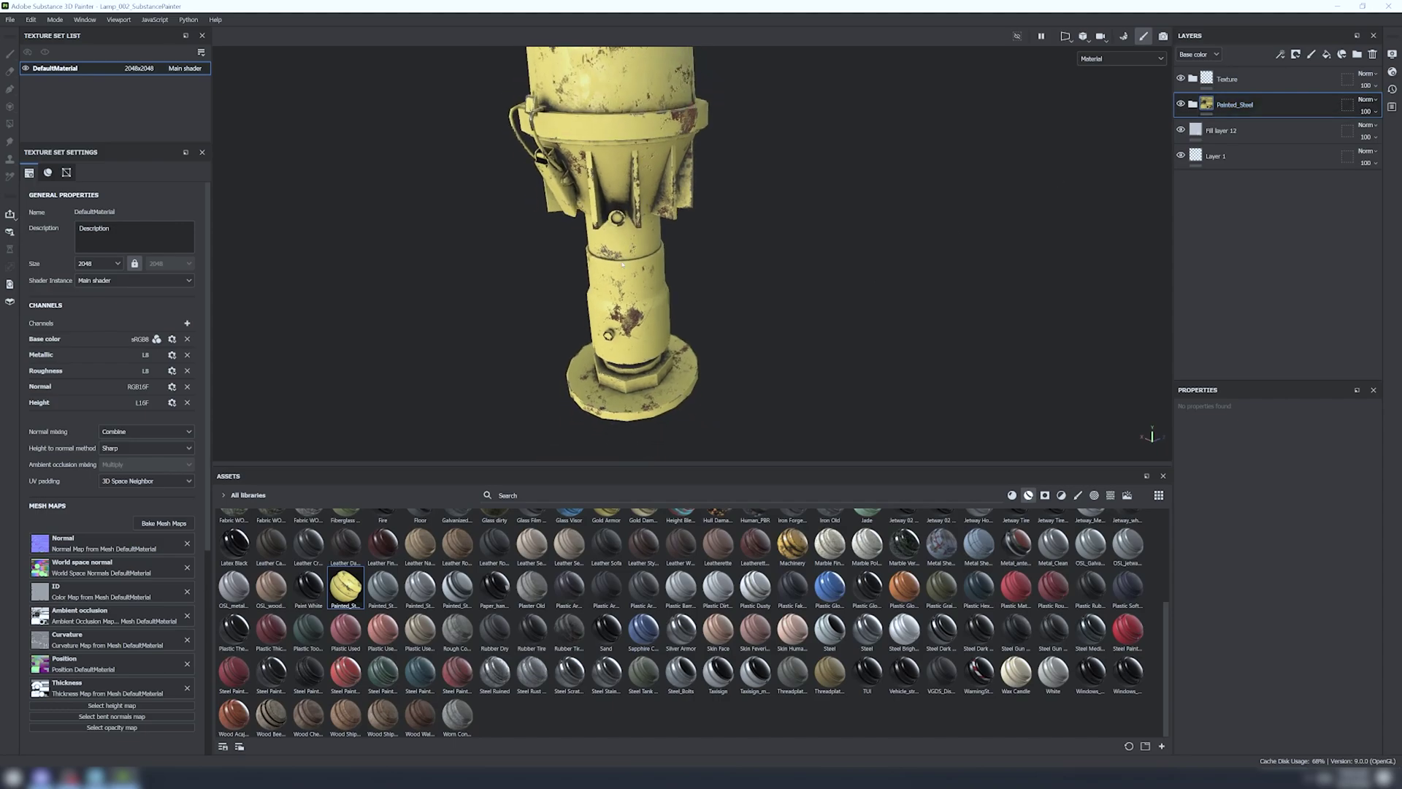
{"action": "left_click_drag", "start_coordinate": [596, 187], "coordinate": [674, 201], "text": "alt"}
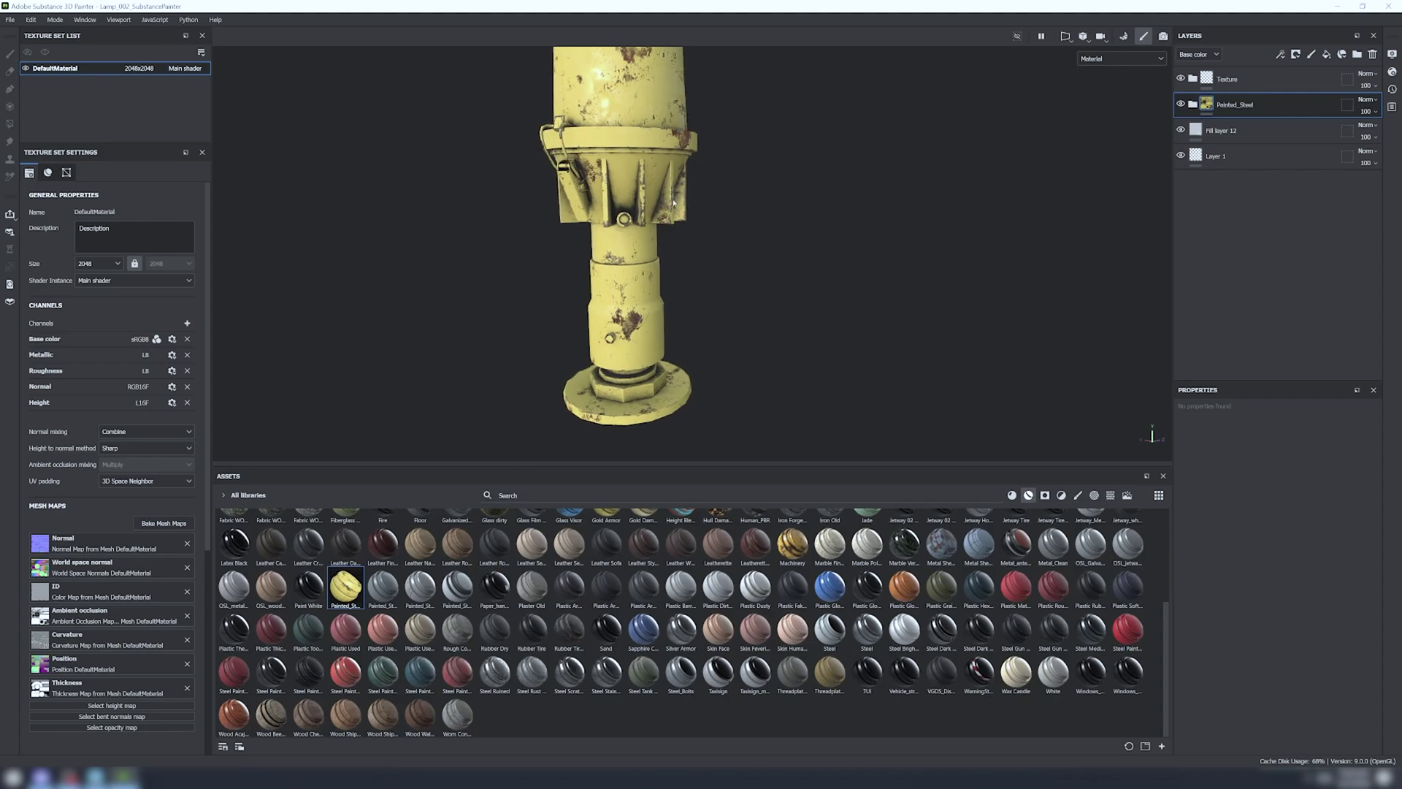
{"action": "left_click_drag", "start_coordinate": [574, 216], "coordinate": [564, 174], "text": "alt"}
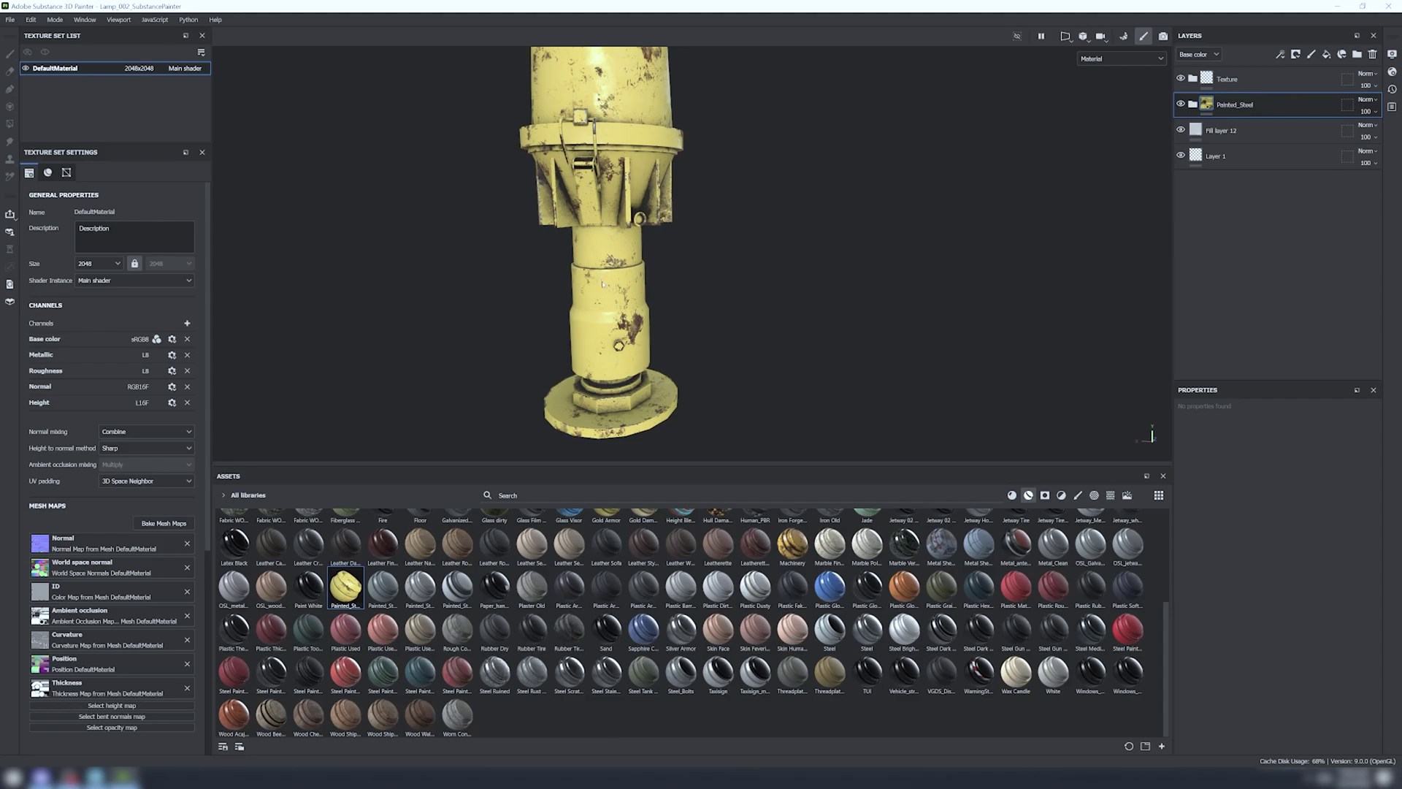
{"action": "scroll", "coordinate": [611, 279], "scroll_direction": "down", "scroll_amount": 1}
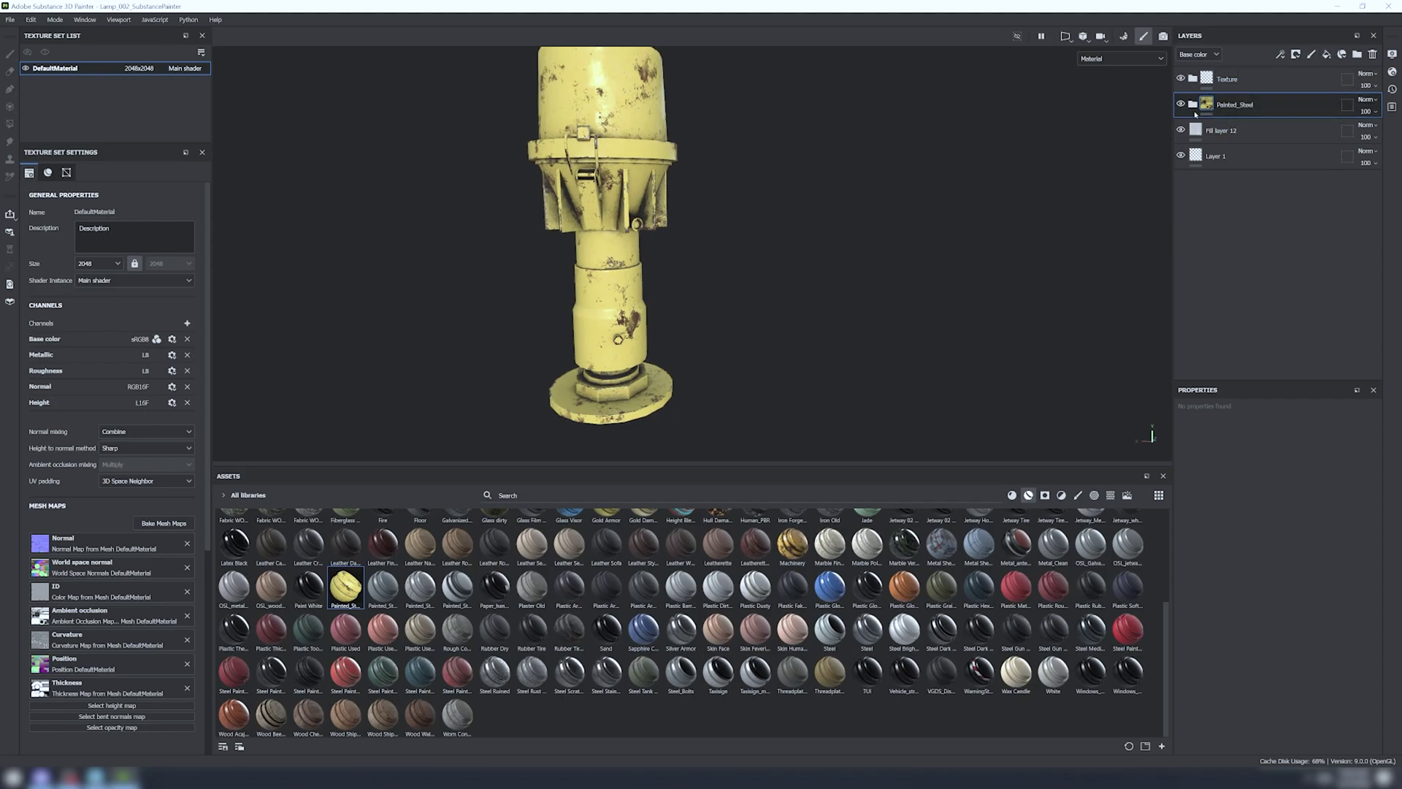
{"action": "left_click_drag", "start_coordinate": [674, 279], "coordinate": [628, 295], "text": "alt"}
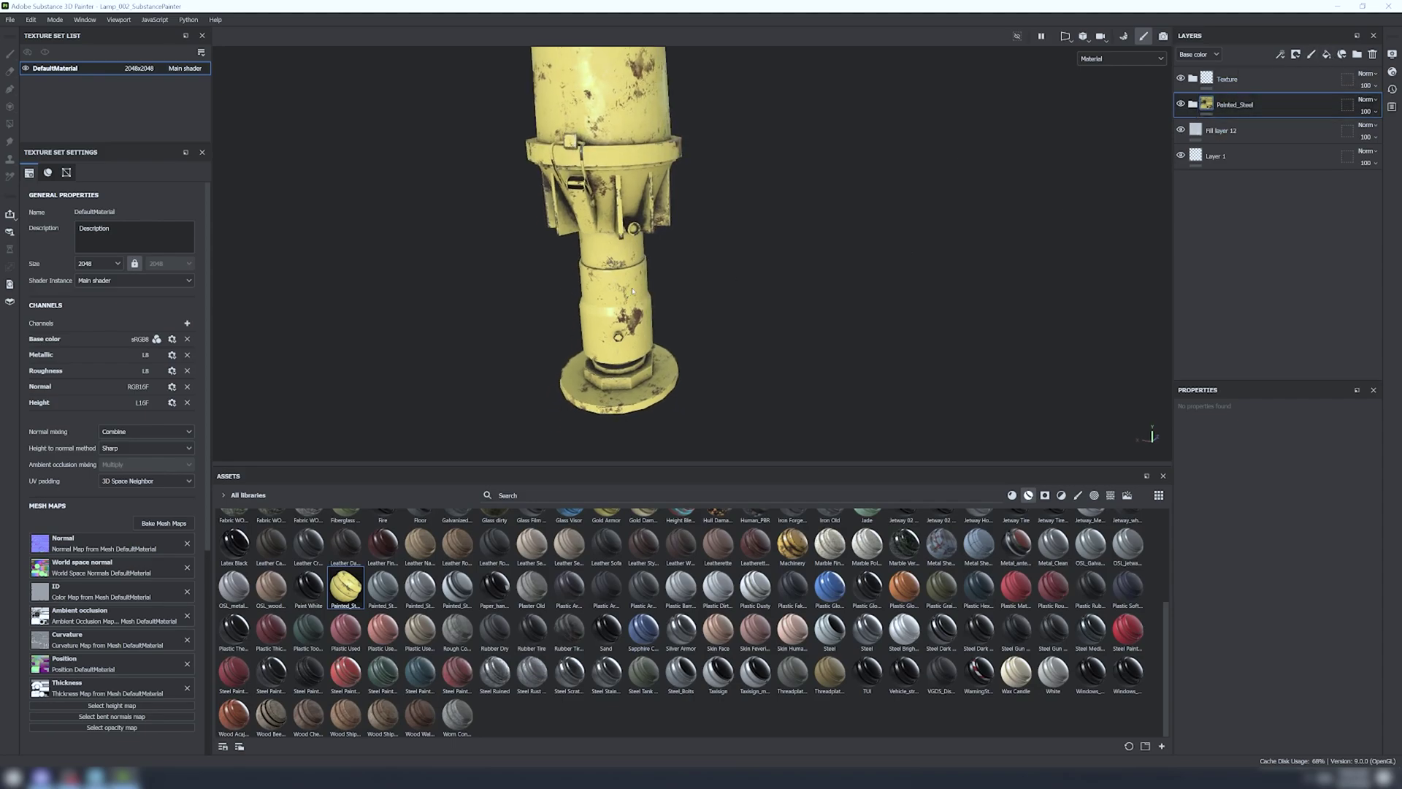
- Expand the Painted_Steel folder, keeping its SurfaceDamage group collapsed, and hide that group on the lamp
{"action": "left_click", "coordinate": [1193, 104]}
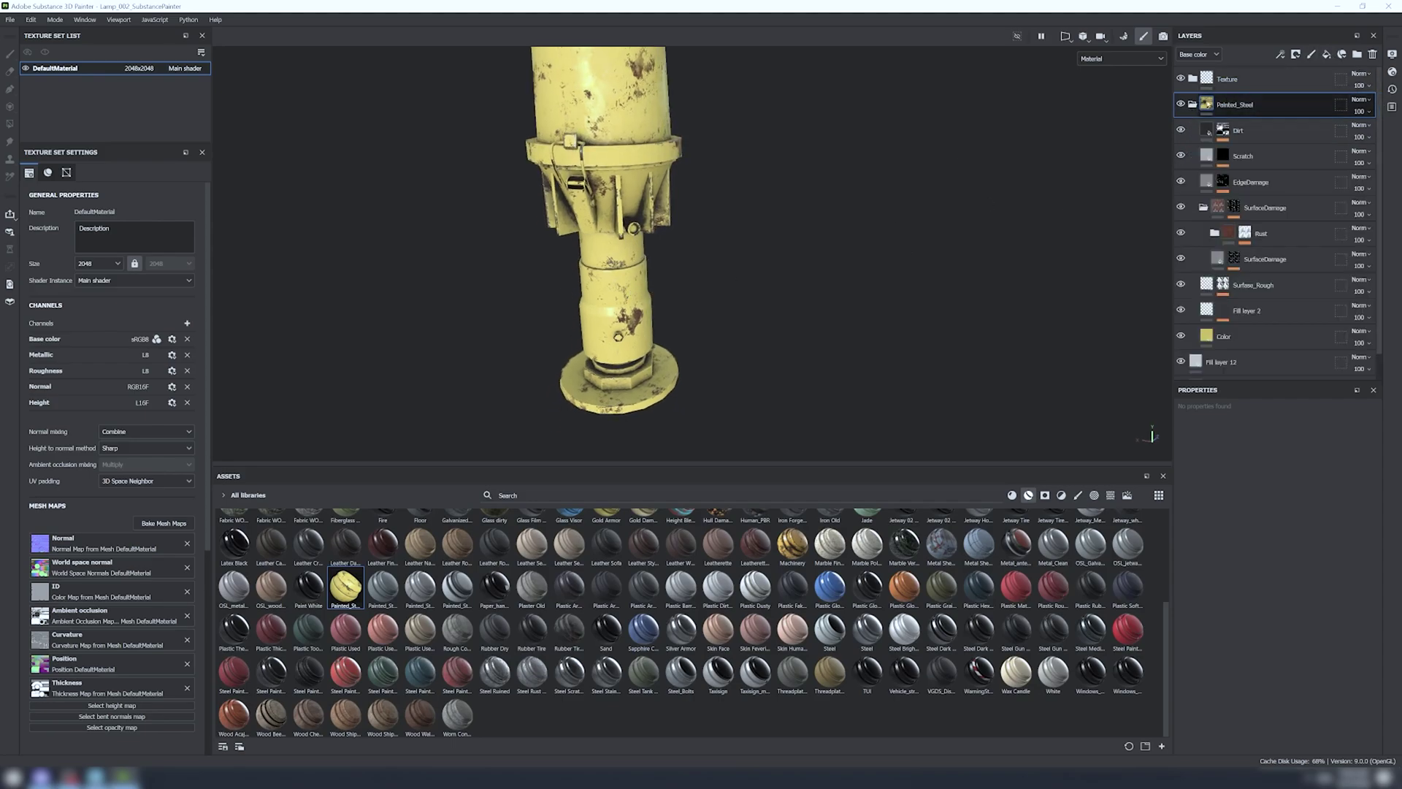
{"action": "left_click", "coordinate": [1204, 209]}
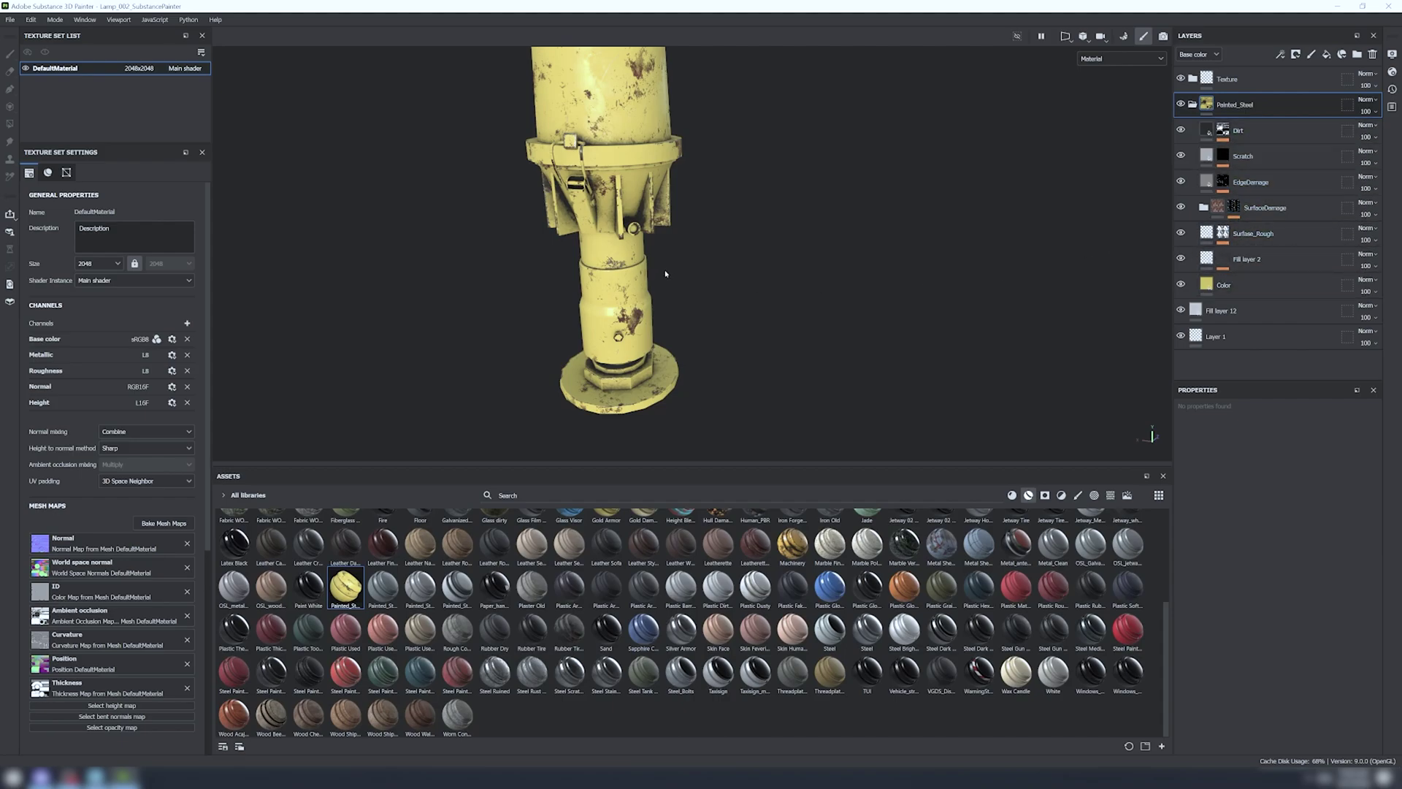
{"action": "scroll", "coordinate": [619, 289], "scroll_direction": "up", "scroll_amount": 1}
{"action": "scroll", "coordinate": [601, 208], "scroll_direction": "down", "scroll_amount": 1}
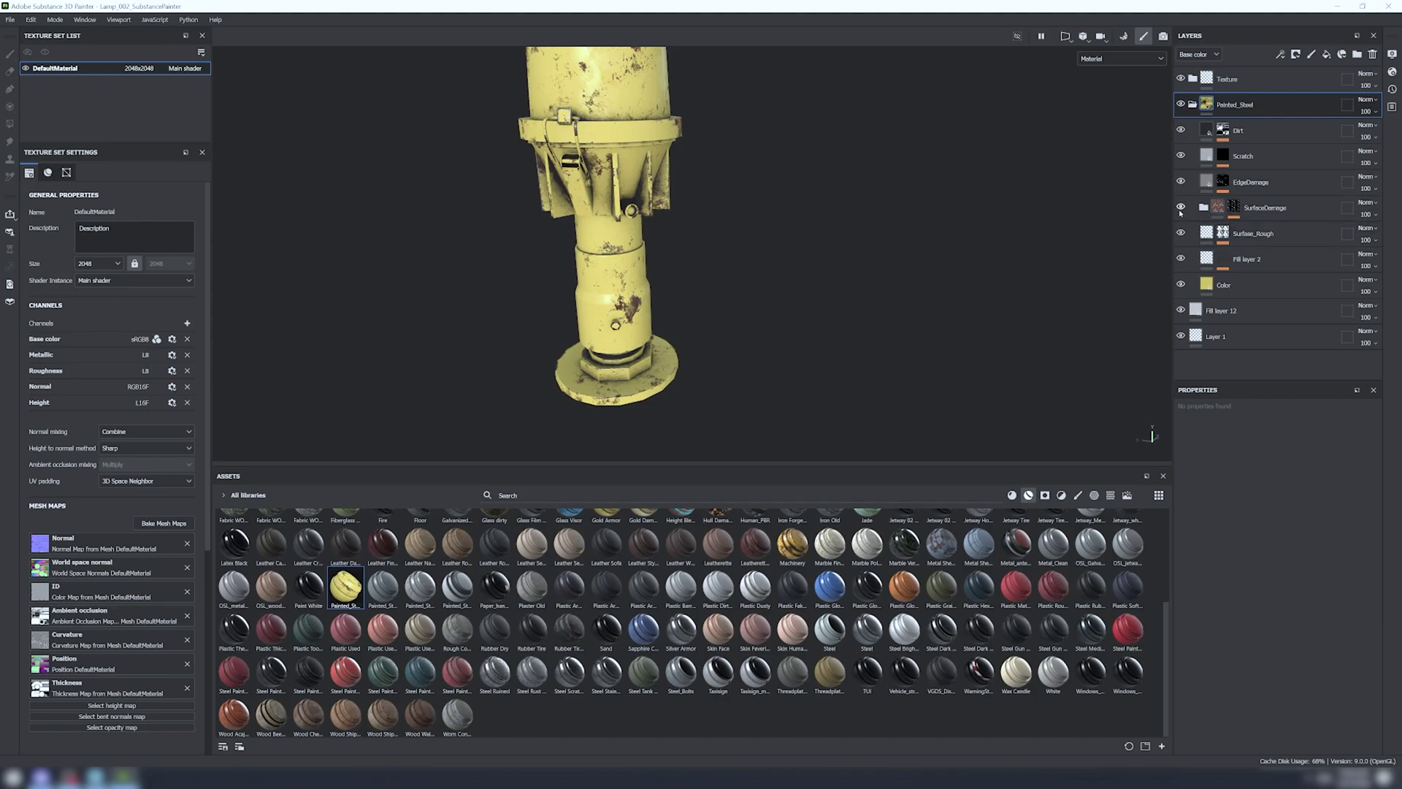
{"action": "left_click", "coordinate": [1181, 208]}
{"action": "left_click", "coordinate": [1267, 207]}
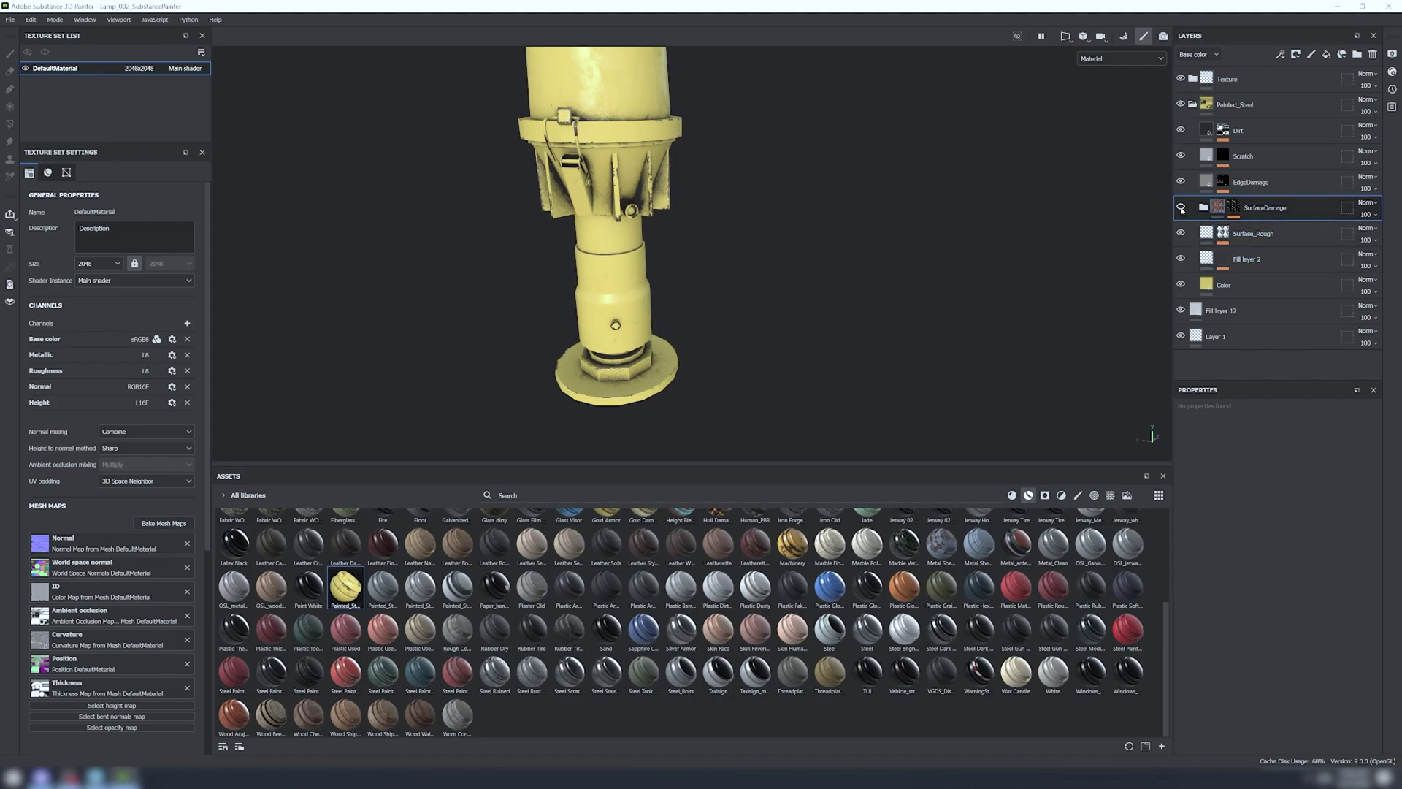
{"action": "left_click_drag", "start_coordinate": [559, 225], "coordinate": [576, 215], "text": "alt"}
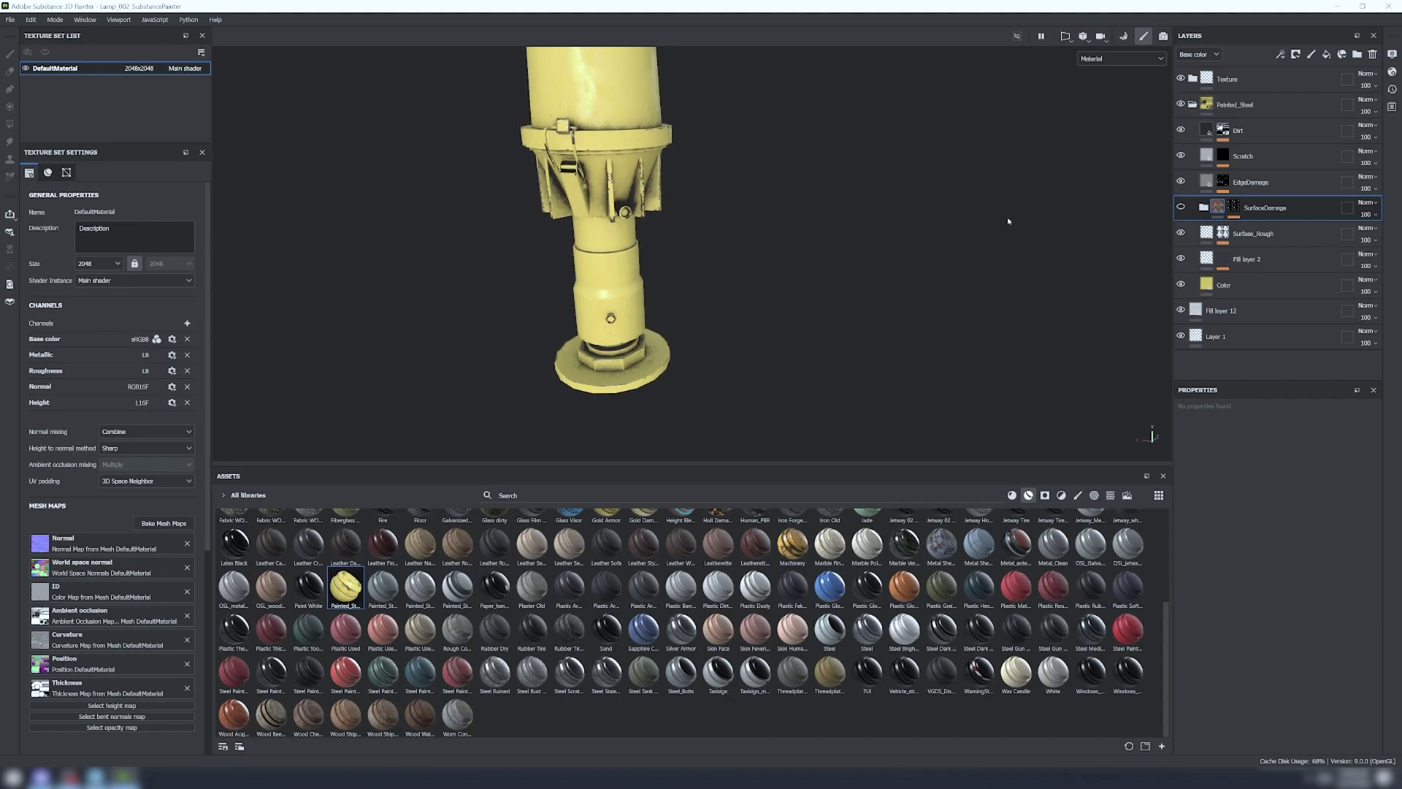
- Inspect the GrungeMap_008 fill settings in the SurfaceDamage group's mask, and collapse the mask's effects again
{"action": "left_click", "coordinate": [1234, 207]}
{"action": "left_click", "coordinate": [1254, 228]}
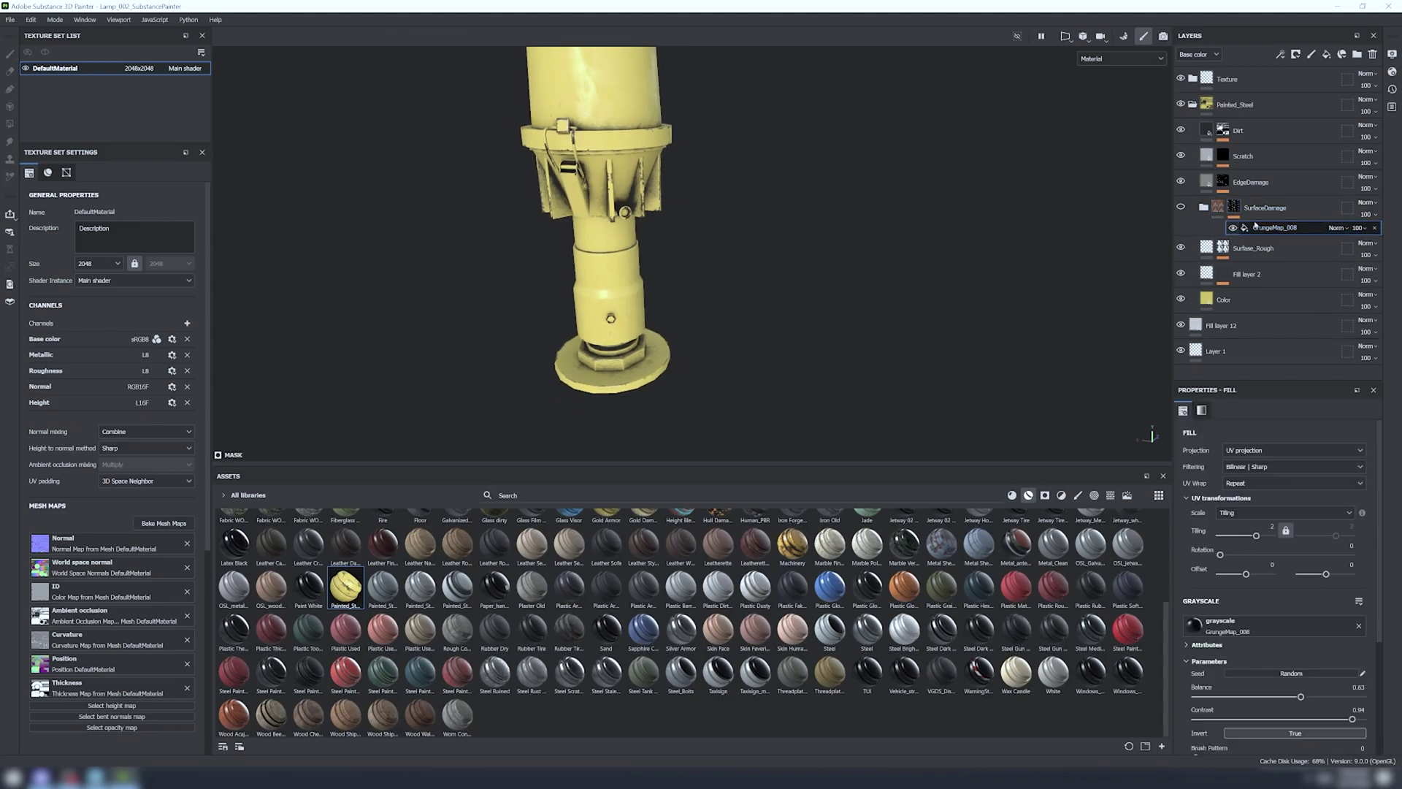
{"action": "left_click", "coordinate": [1234, 208]}
{"action": "left_click", "coordinate": [1218, 208]}
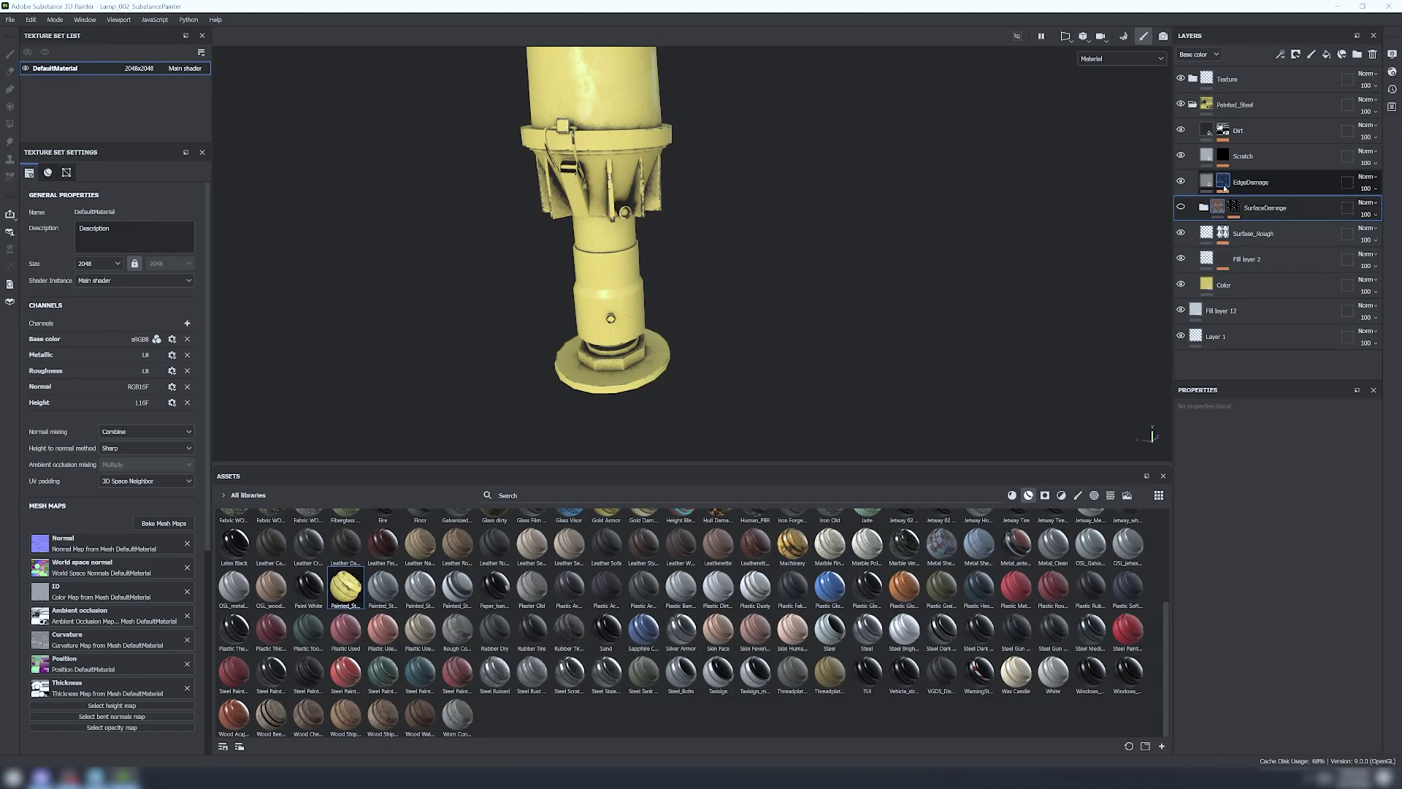
- Expand the EdgeDamage layer's mask effects and examine the chipped paint along the lamp's collar rim up close
{"action": "left_click", "coordinate": [1224, 186]}
{"action": "scroll", "coordinate": [606, 255], "scroll_direction": "up", "scroll_amount": 3}
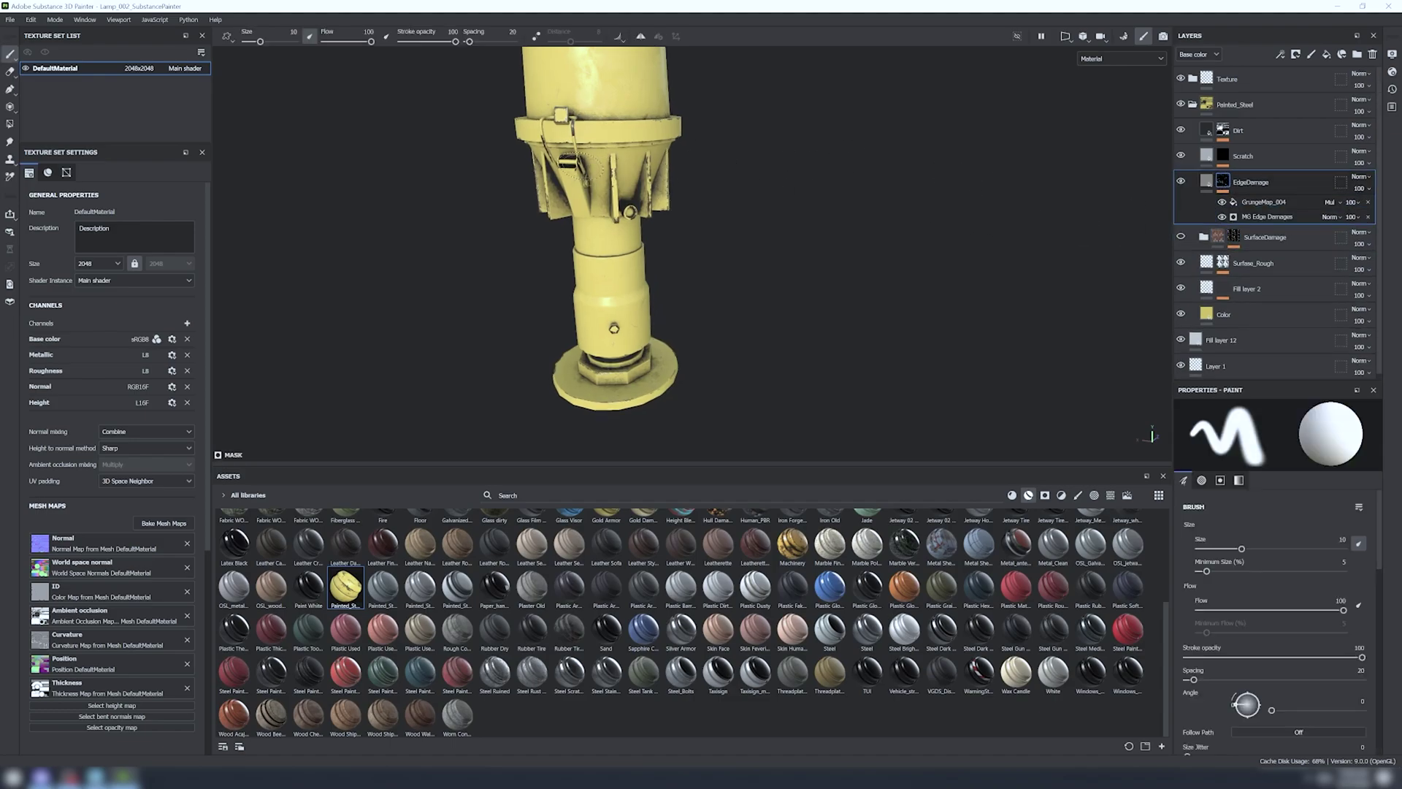
{"action": "scroll", "coordinate": [580, 167], "scroll_direction": "up", "scroll_amount": 1}
{"action": "left_click_drag", "start_coordinate": [580, 166], "coordinate": [657, 255], "text": "alt"}
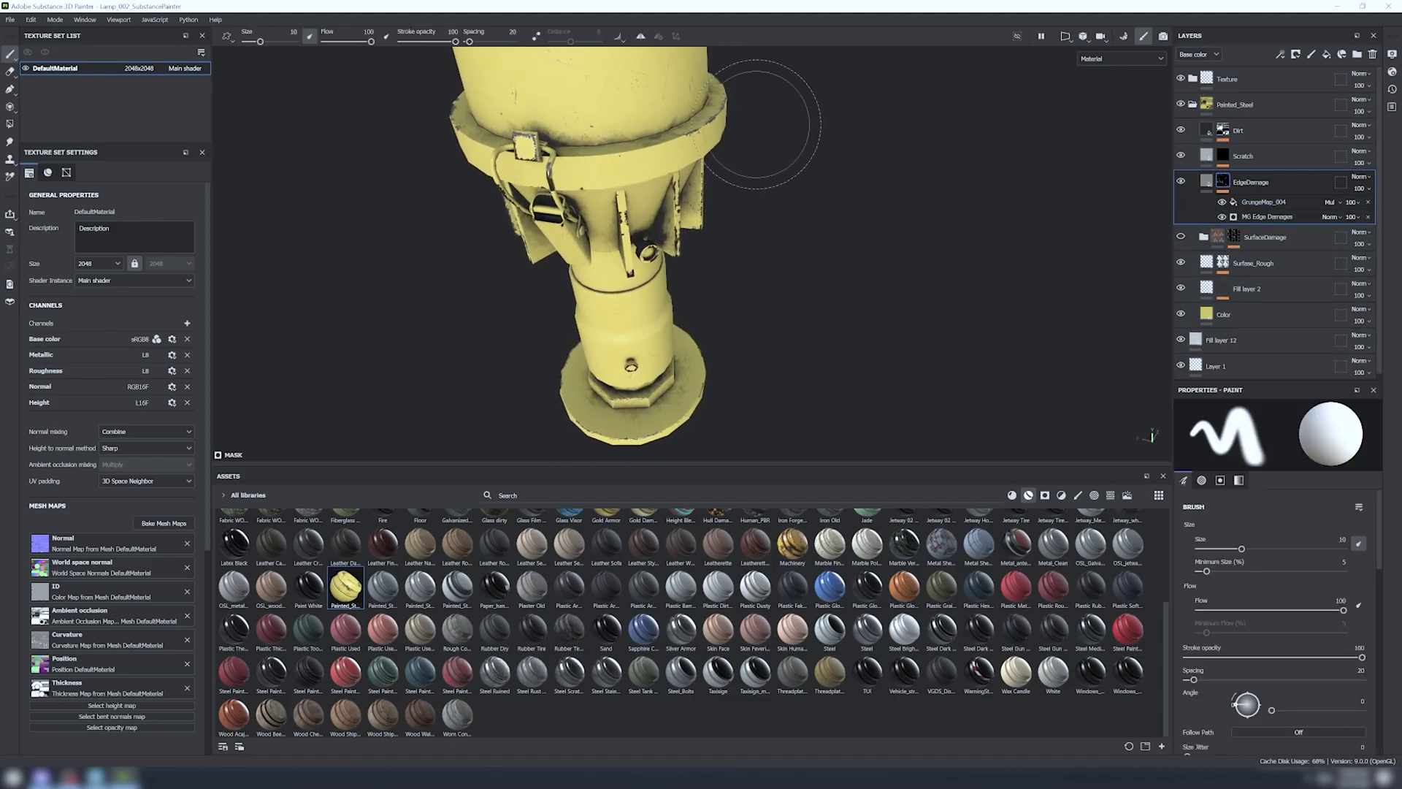
{"action": "scroll", "coordinate": [752, 132], "scroll_direction": "up", "scroll_amount": 3}
{"action": "left_click_drag", "start_coordinate": [713, 138], "coordinate": [663, 203], "text": "alt"}
{"action": "scroll", "coordinate": [663, 204], "scroll_direction": "up", "scroll_amount": 3}
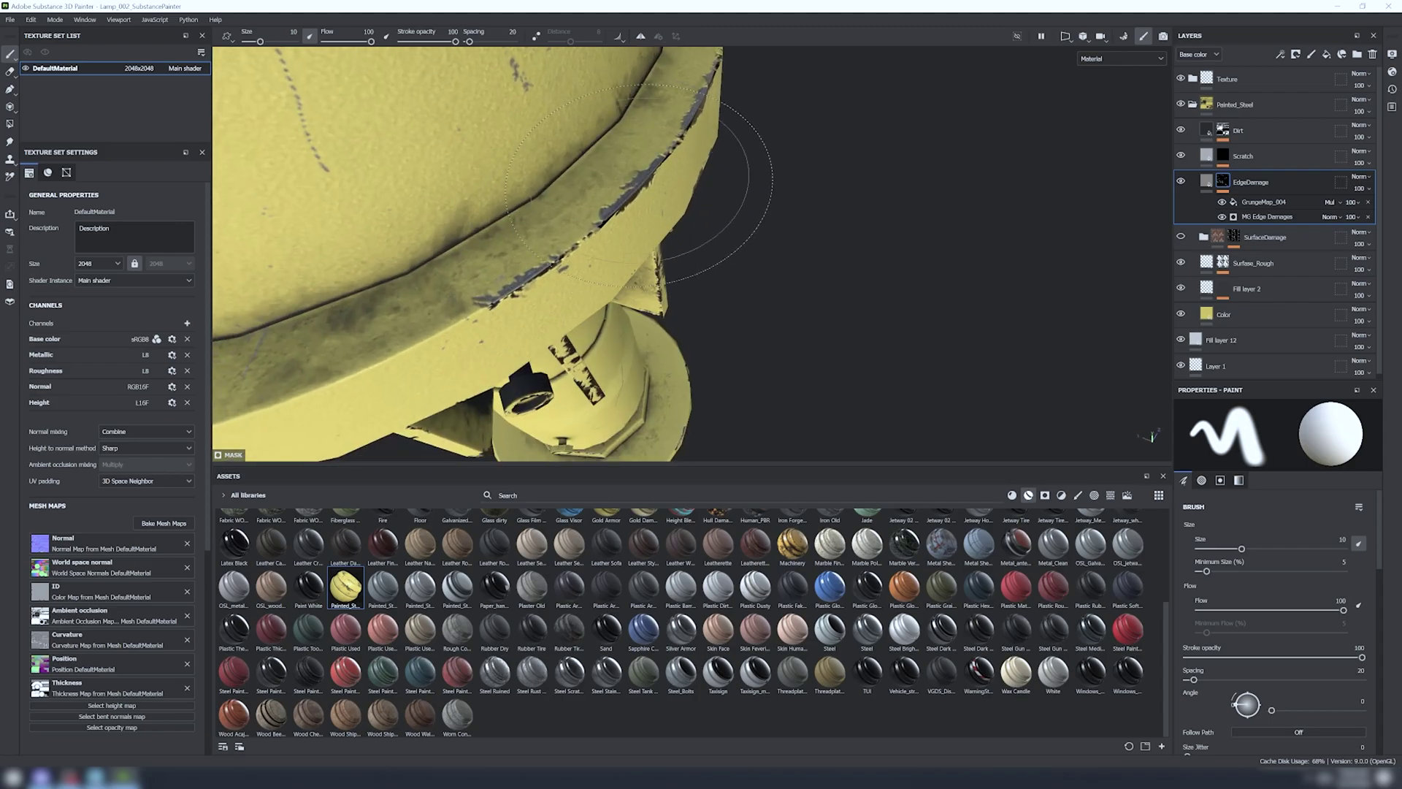
- Open the MG Edge Damages generator's settings and inspect the EdgeDamage mask on its own around the collar and fins
{"action": "left_click", "coordinate": [1257, 216]}
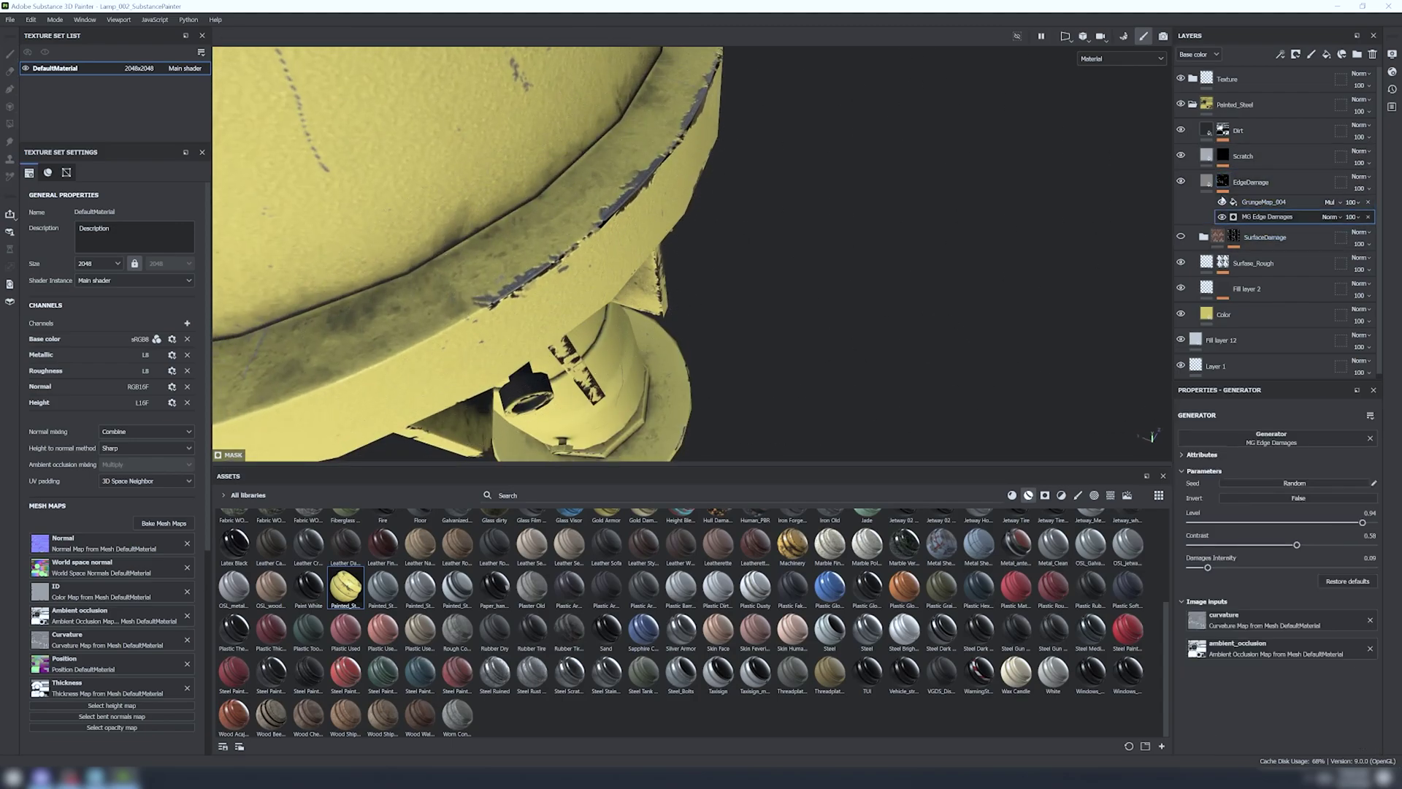
{"action": "left_click", "coordinate": [1222, 182], "text": "alt"}
{"action": "left_click_drag", "start_coordinate": [760, 241], "coordinate": [745, 183], "text": "alt"}
{"action": "left_click_drag", "start_coordinate": [598, 321], "coordinate": [629, 270], "text": "alt"}
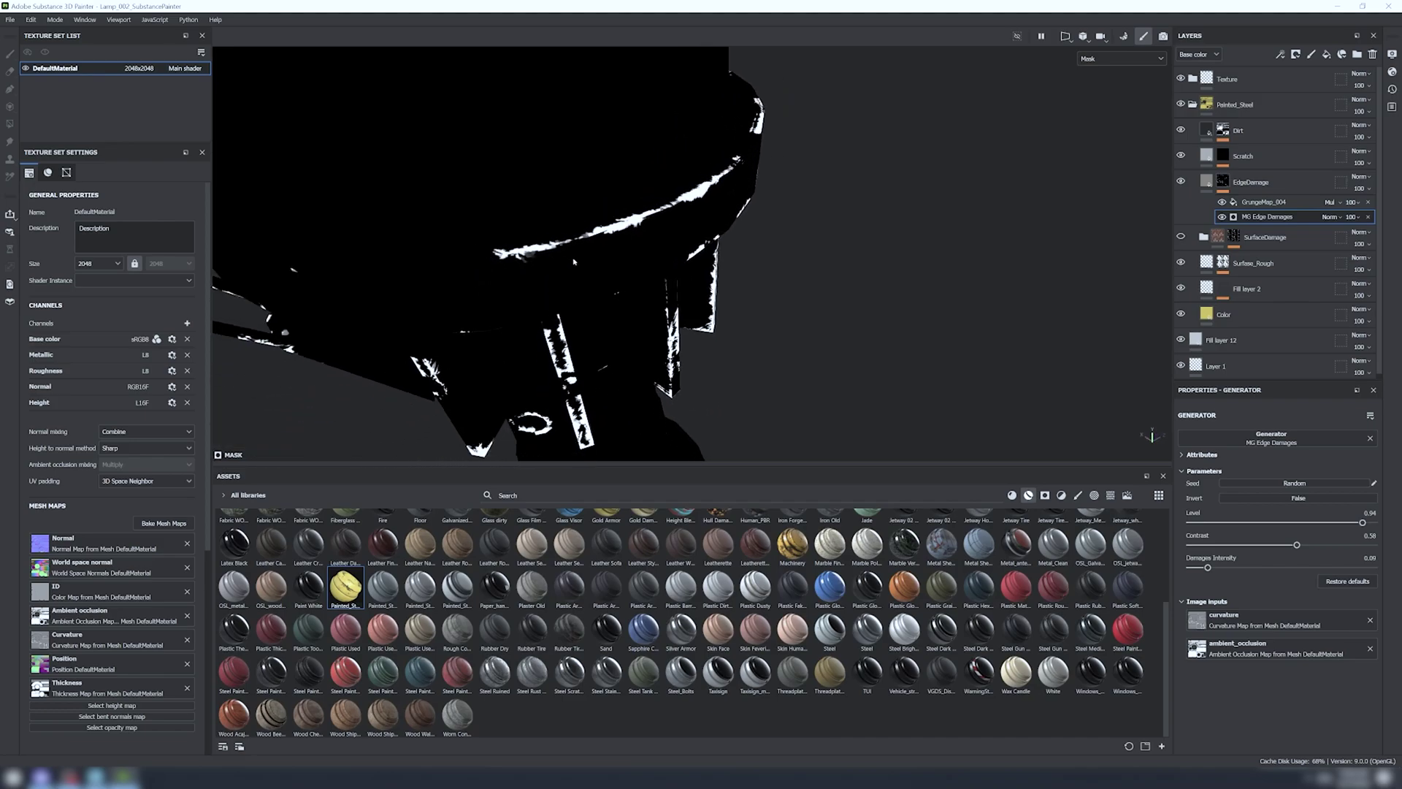
{"action": "scroll", "coordinate": [629, 269], "scroll_direction": "down", "scroll_amount": 3}
{"action": "left_click_drag", "start_coordinate": [608, 249], "coordinate": [590, 257], "text": "alt"}
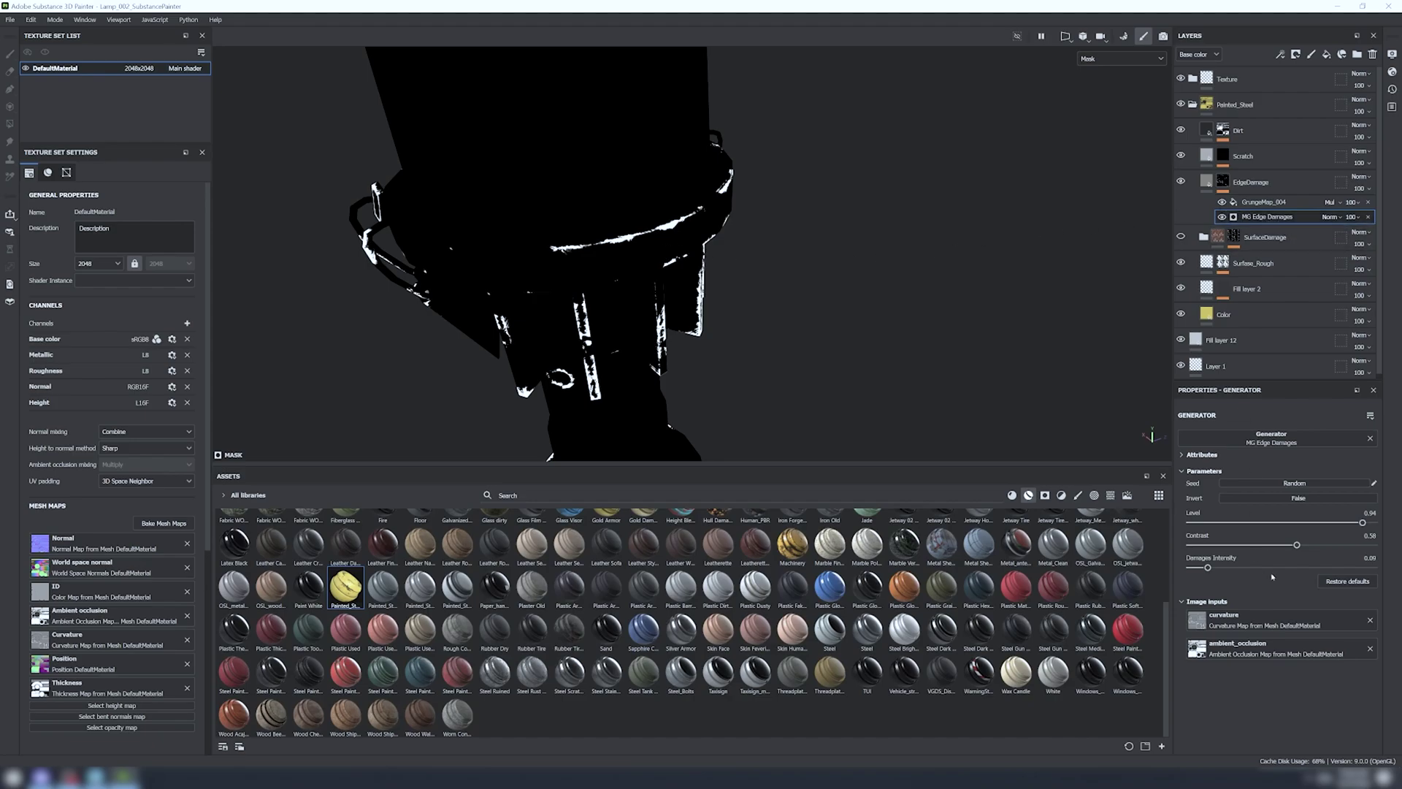
- Set the MG Edge Damages generator to level 0.63, contrast 0.4 and damages intensity 0.23, and display the full material again
{"action": "left_click_drag", "start_coordinate": [1363, 524], "coordinate": [1231, 567]}
{"action": "left_click_drag", "start_coordinate": [1310, 523], "coordinate": [1278, 523]}
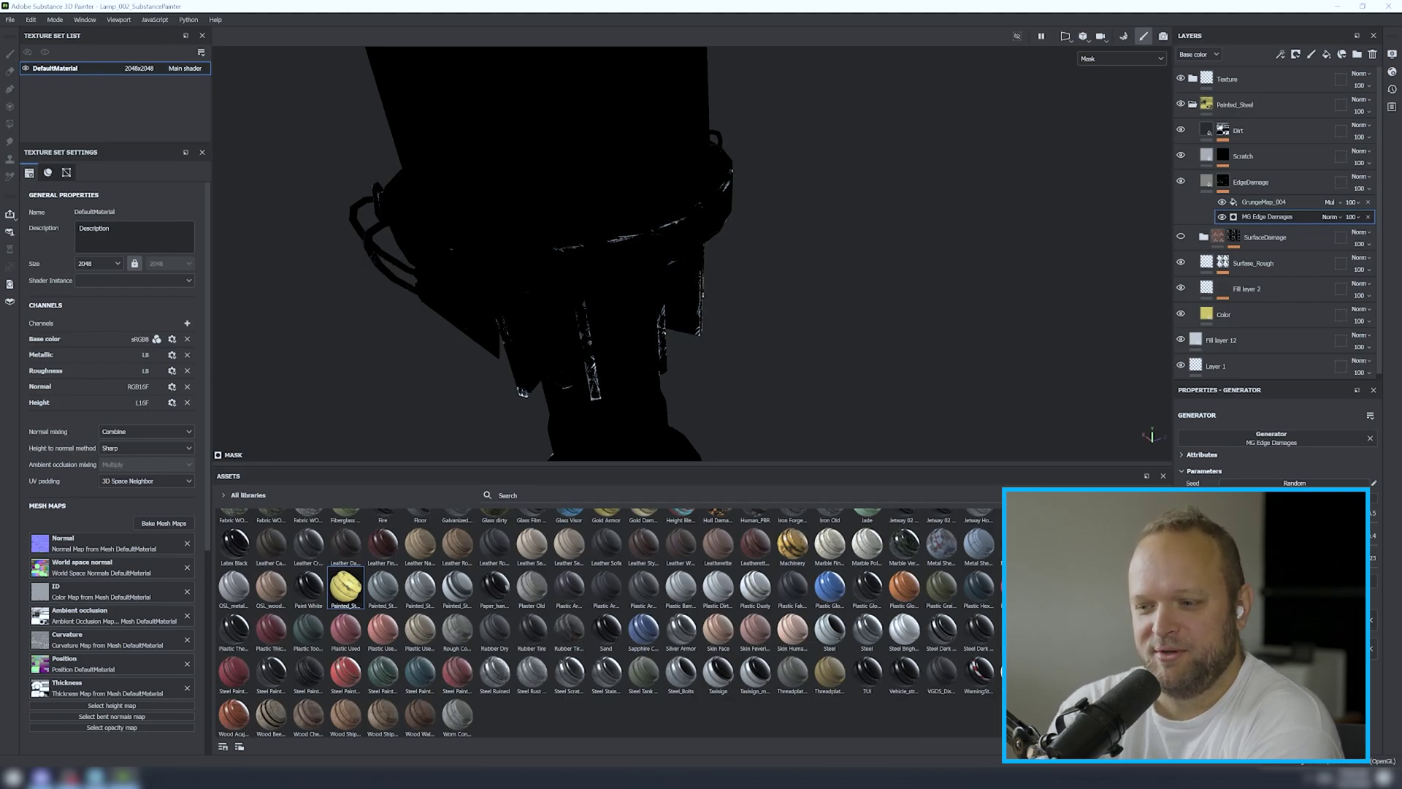
{"action": "scroll", "coordinate": [607, 268], "scroll_direction": "down", "scroll_amount": 3}
{"action": "key", "text": "m"}
{"action": "left_click_drag", "start_coordinate": [607, 267], "coordinate": [636, 334], "text": "alt"}
{"action": "scroll", "coordinate": [642, 333], "scroll_direction": "down", "scroll_amount": 2}
{"action": "scroll", "coordinate": [644, 303], "scroll_direction": "up", "scroll_amount": 2}
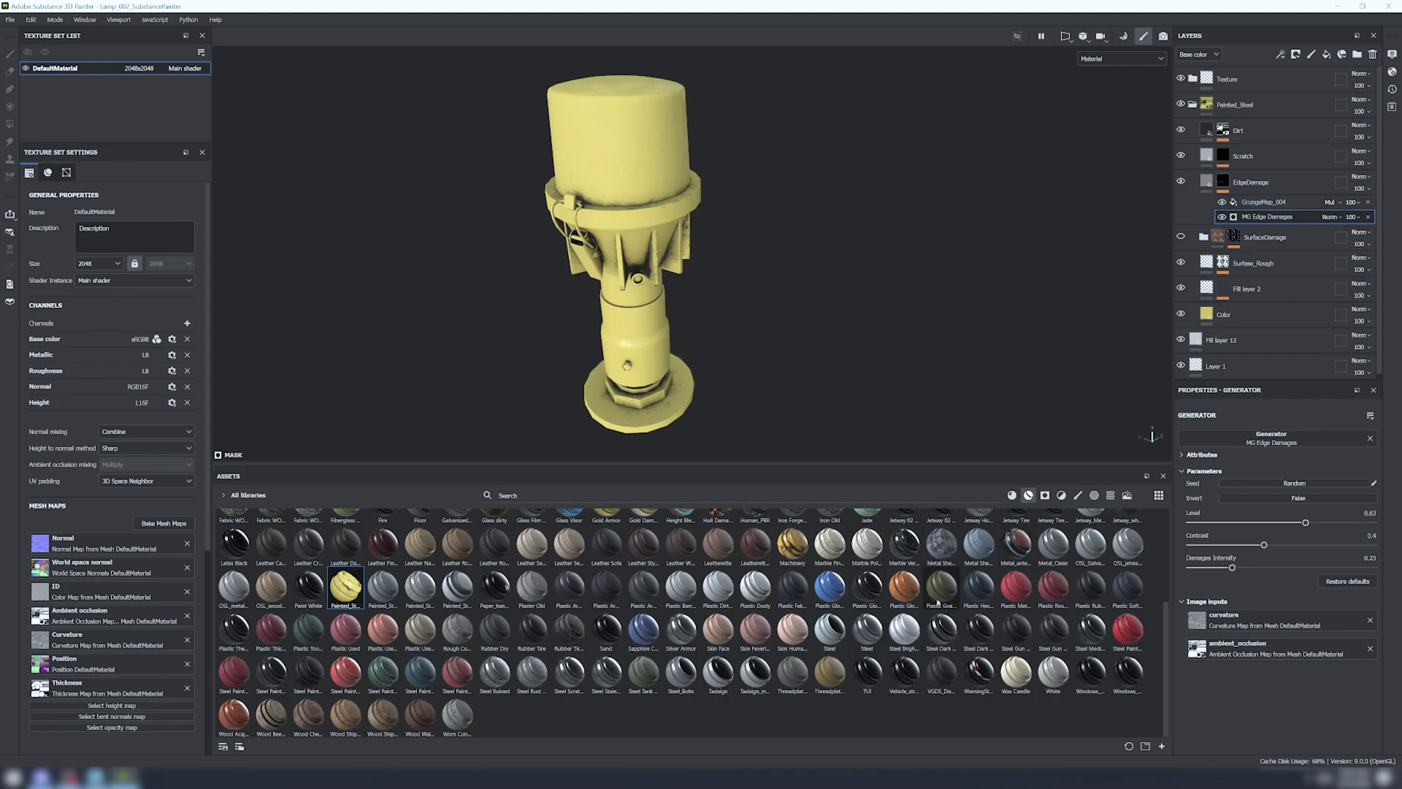
- Collapse the EdgeDamage mask effects, hide the Dirt layer and select the Painted_Steel folder
{"action": "scroll", "coordinate": [937, 602], "scroll_direction": "up", "scroll_amount": 3}
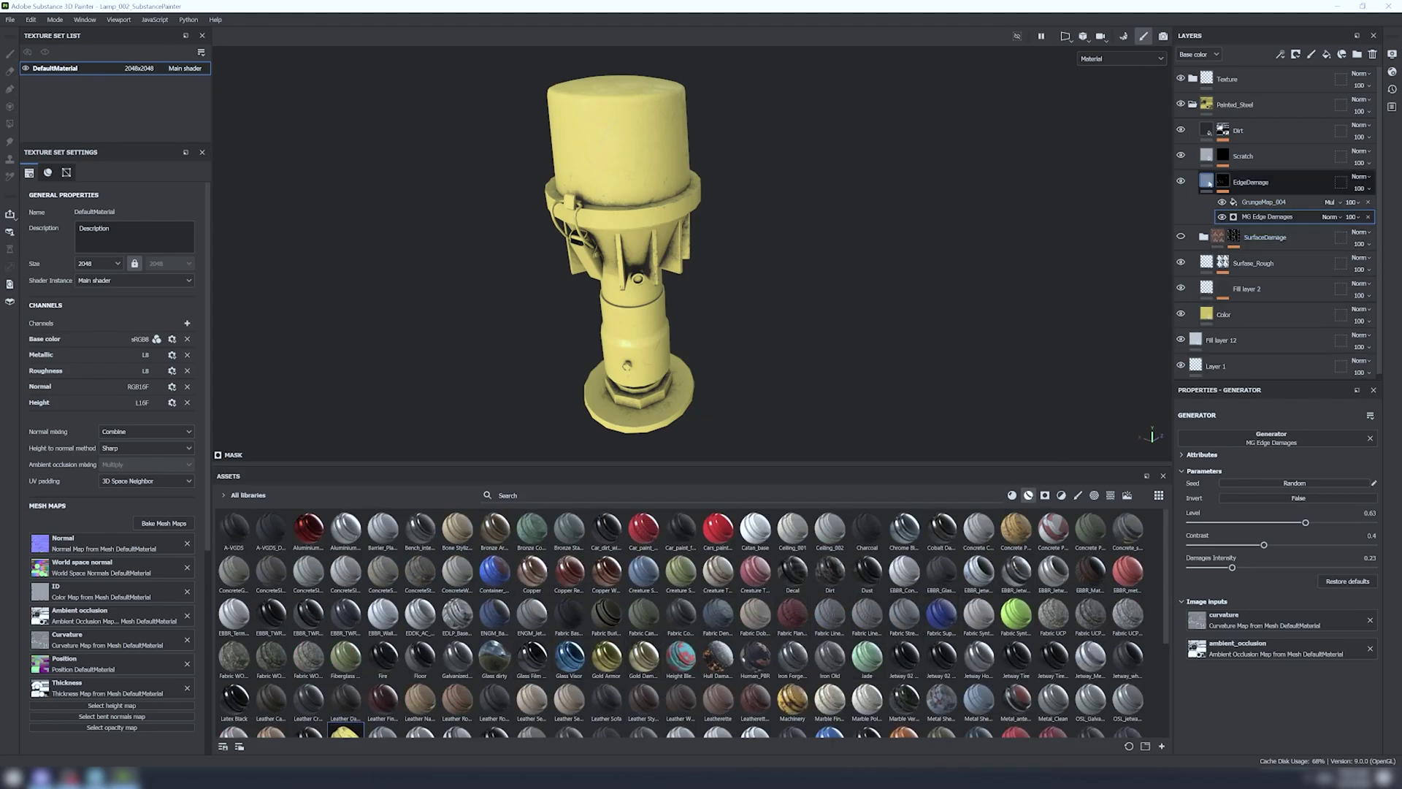
{"action": "left_click", "coordinate": [1253, 183]}
{"action": "left_click", "coordinate": [1224, 131]}
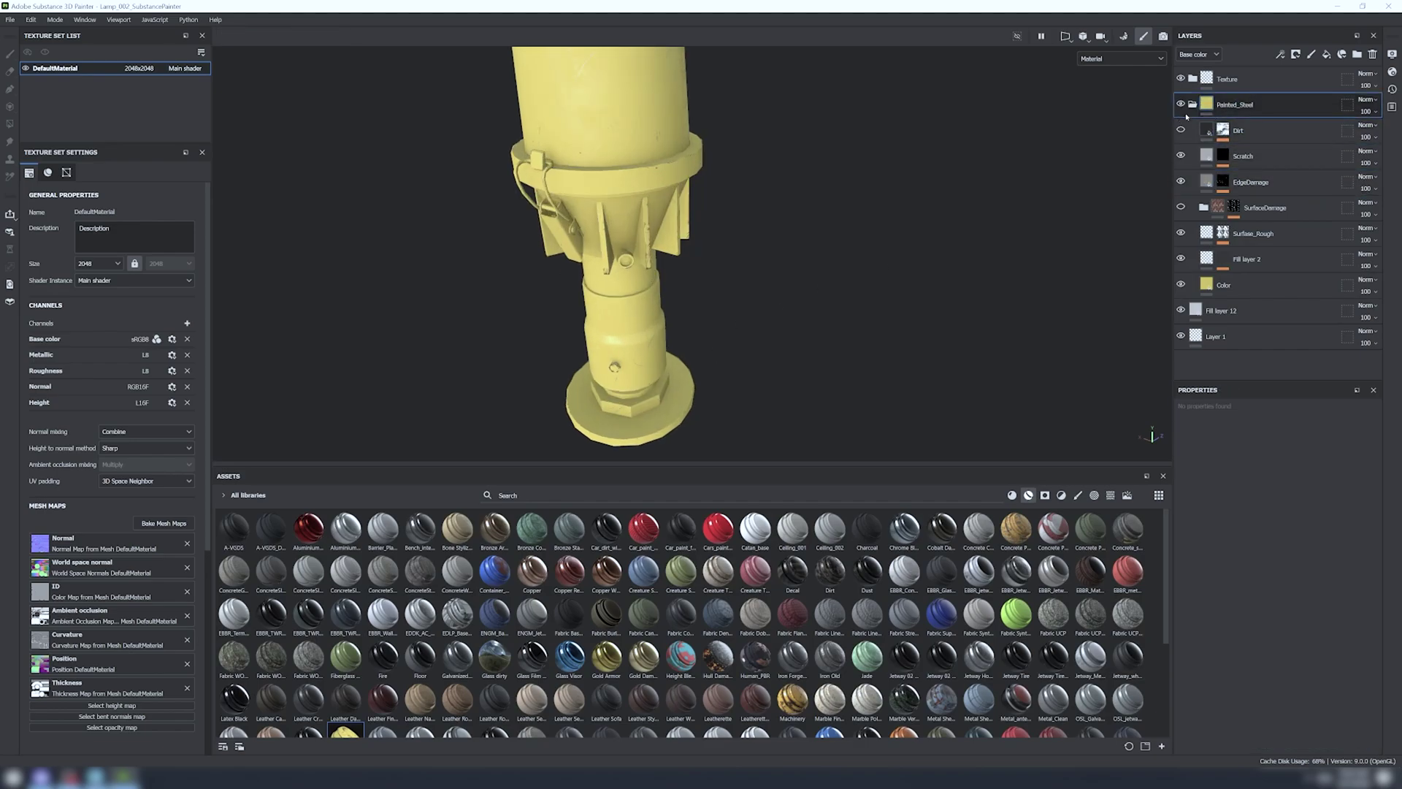
{"action": "right_click", "coordinate": [1239, 114]}
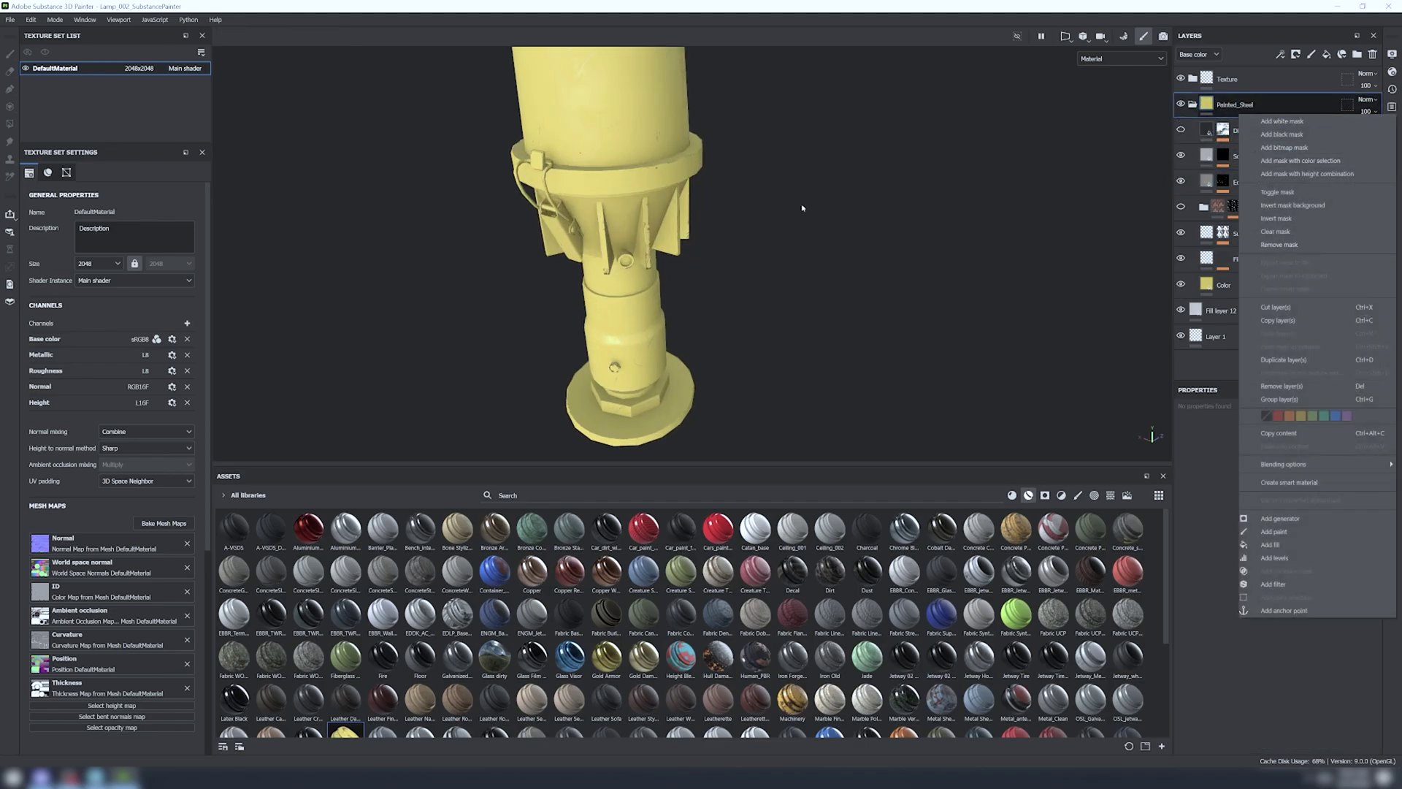
{"action": "left_click", "coordinate": [660, 24]}
- Examine the cleaned-up yellow paint around the lamp's latch, fins and shaft
{"action": "scroll", "coordinate": [695, 238], "scroll_direction": "down", "scroll_amount": 3}
{"action": "left_click_drag", "start_coordinate": [589, 307], "coordinate": [691, 325], "text": "alt"}
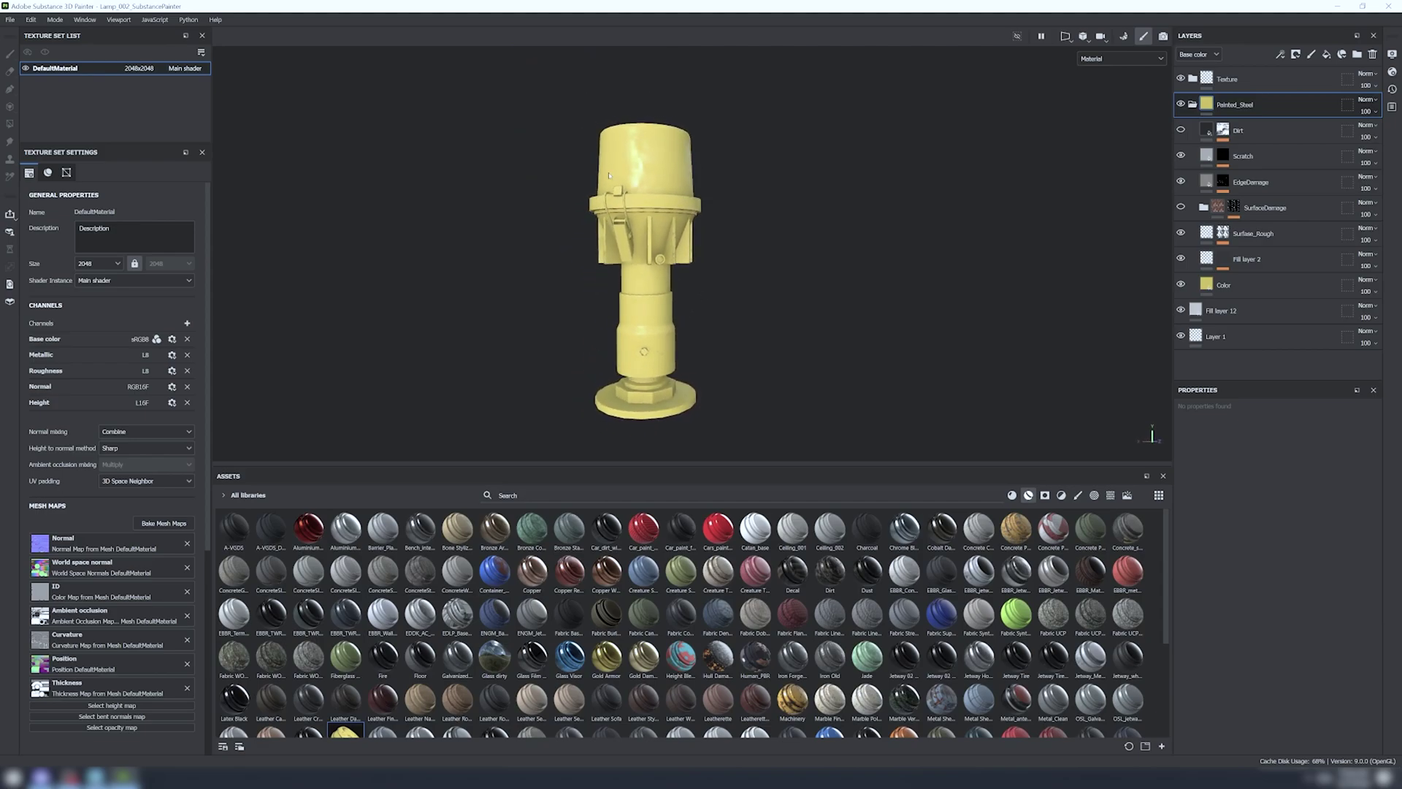
{"action": "left_click_drag", "start_coordinate": [640, 153], "coordinate": [621, 235], "text": "alt"}
{"action": "middle_click_drag", "start_coordinate": [620, 235], "coordinate": [647, 216], "text": "alt"}
{"action": "scroll", "coordinate": [647, 216], "scroll_direction": "up", "scroll_amount": 5}
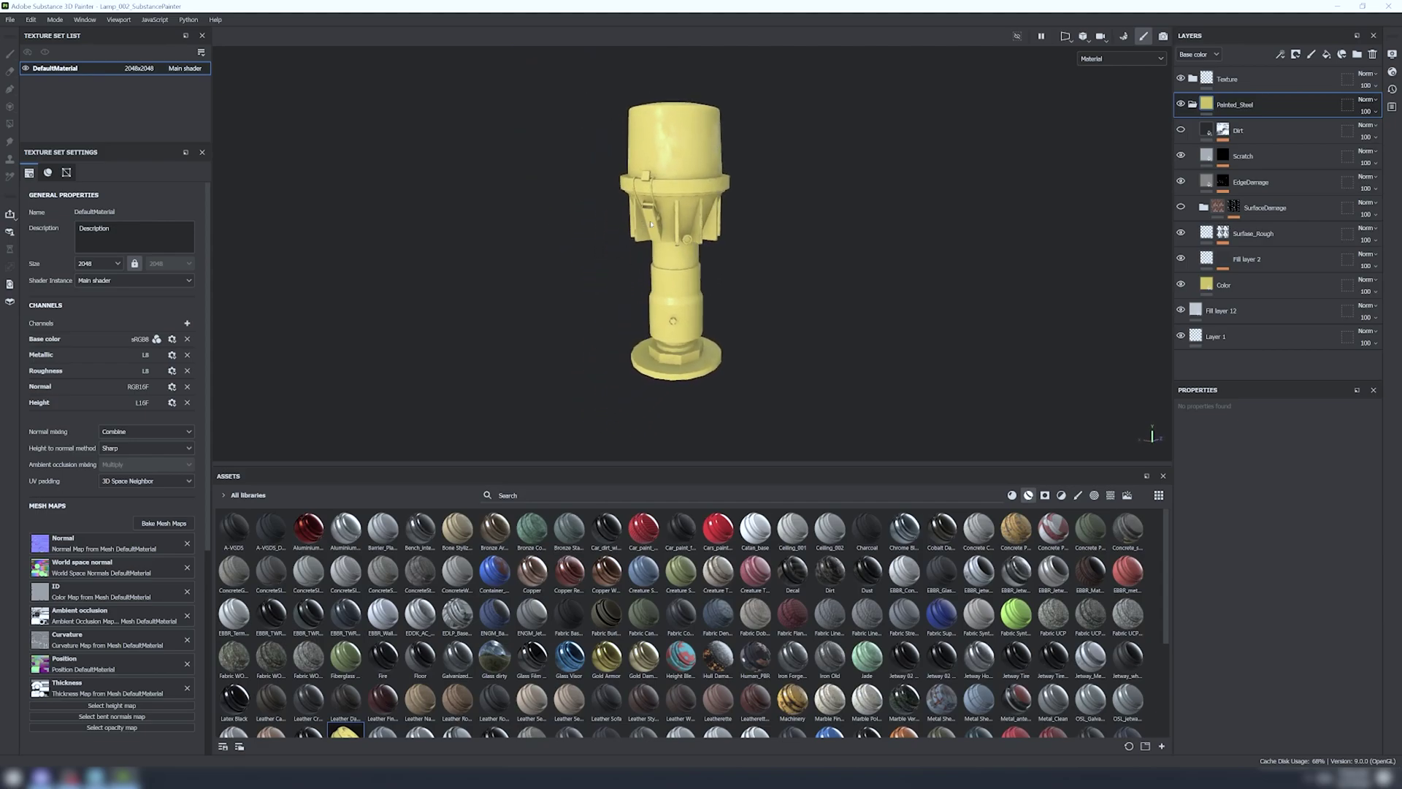
{"action": "scroll", "coordinate": [648, 216], "scroll_direction": "down", "scroll_amount": 4}
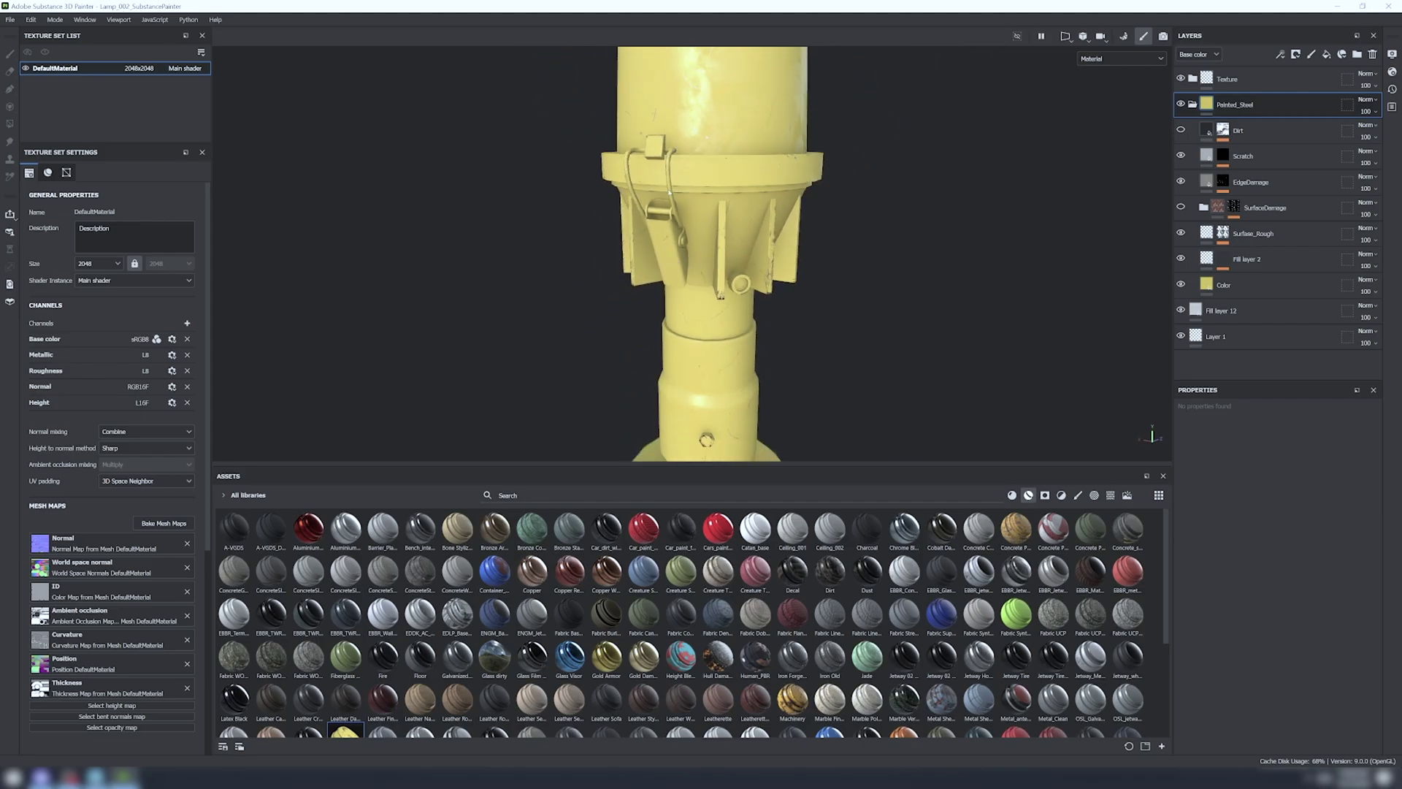
{"action": "left_click_drag", "start_coordinate": [692, 264], "coordinate": [723, 317], "text": "alt"}
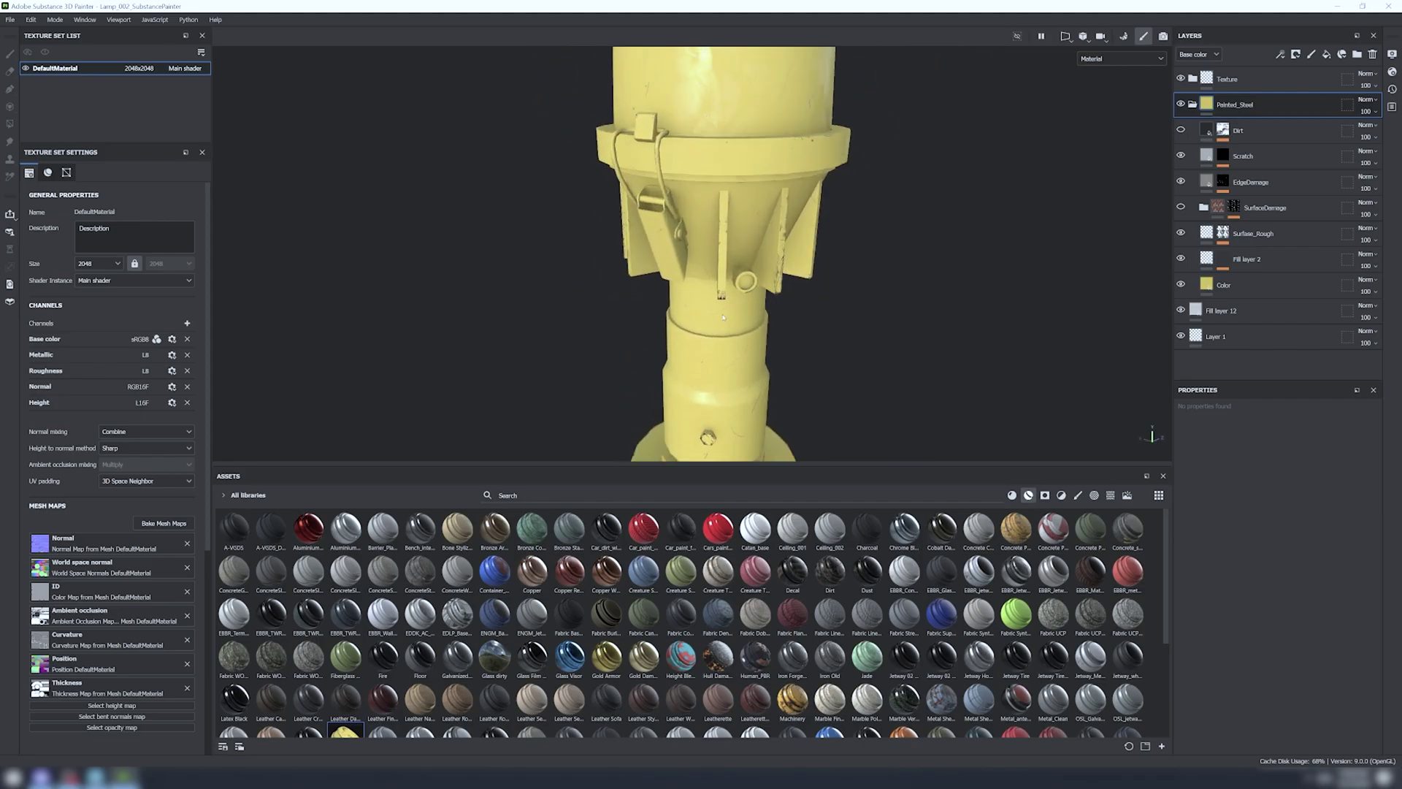
{"action": "scroll", "coordinate": [706, 314], "scroll_direction": "down", "scroll_amount": 1}
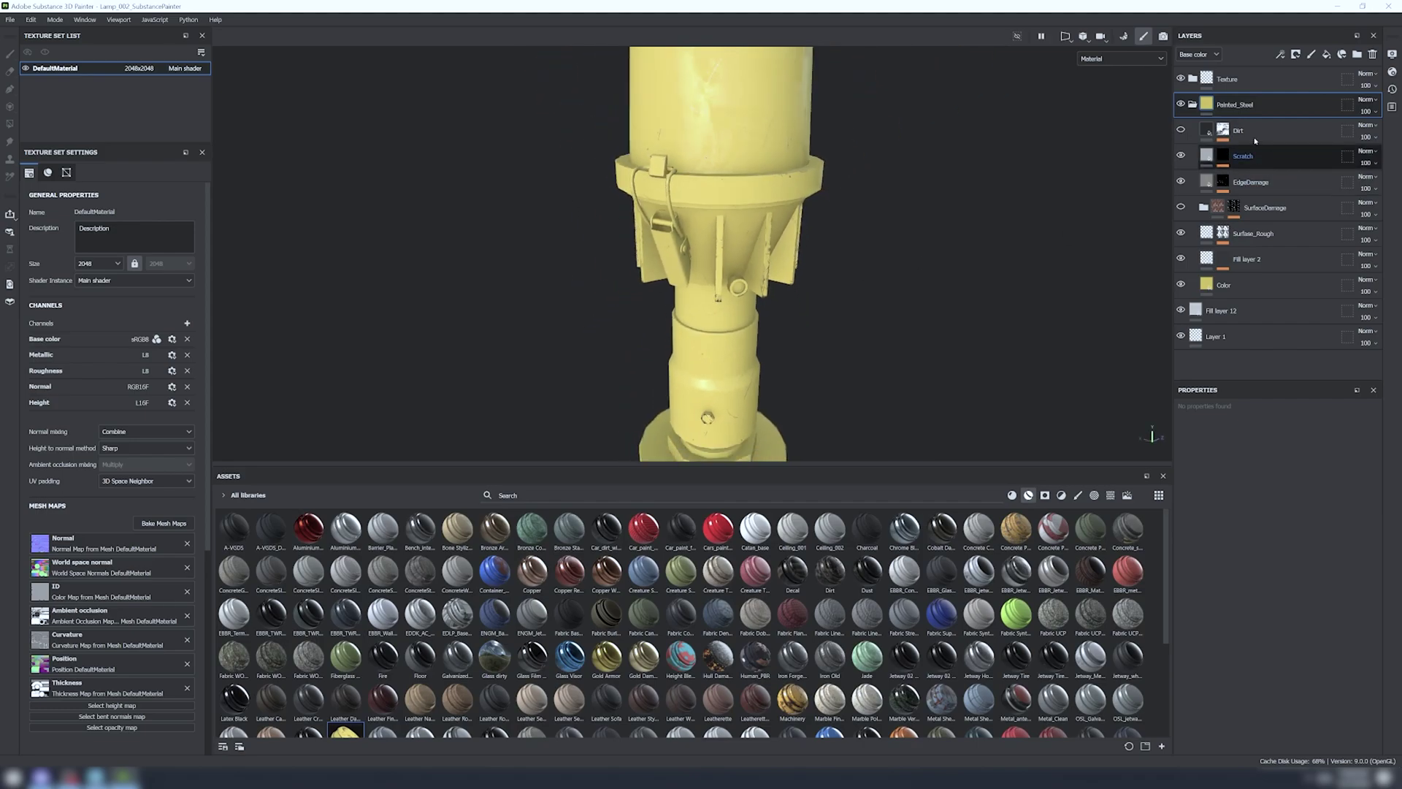
- Add a black mask to the Painted_Steel folder and display only that mask on the lamp
{"action": "right_click", "coordinate": [1227, 103]}
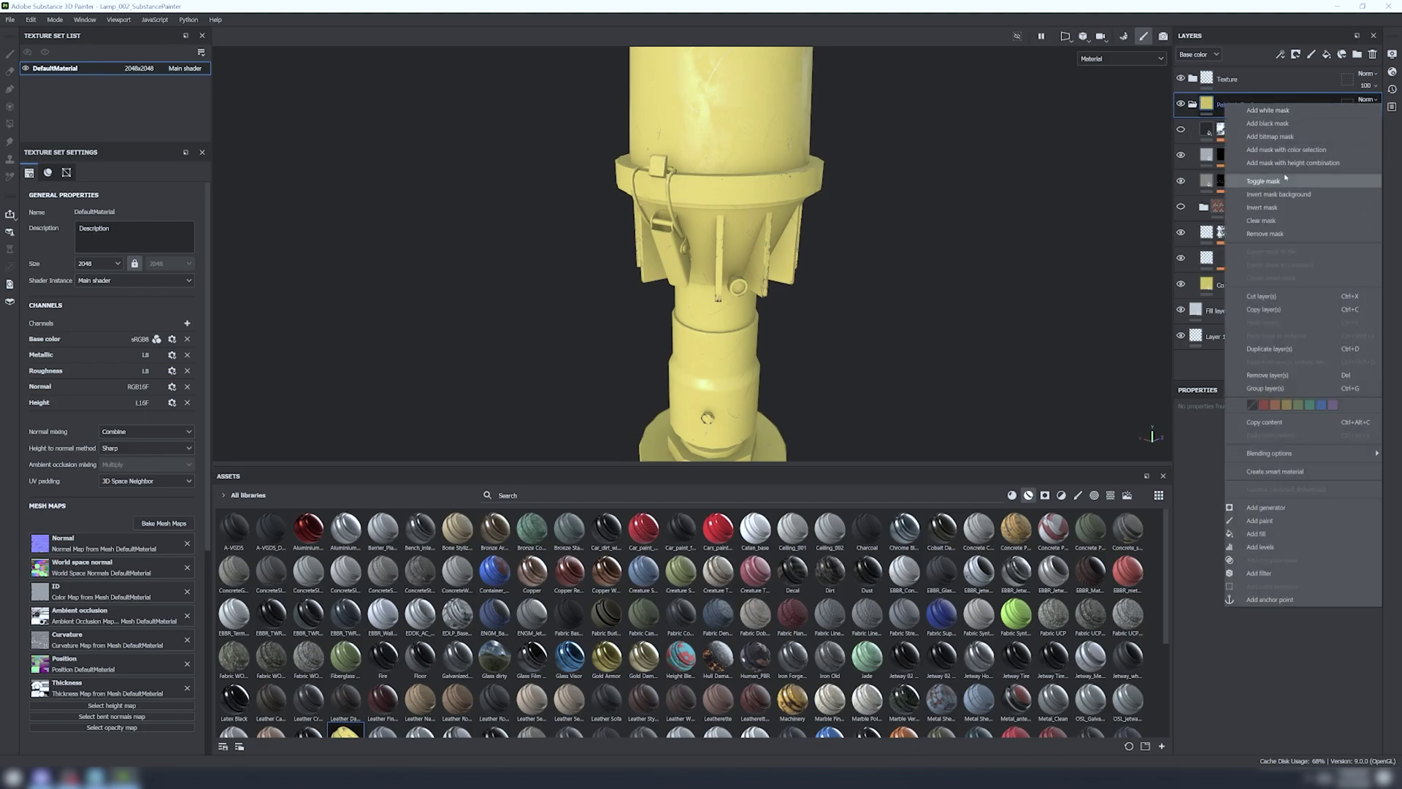
{"action": "left_click", "coordinate": [1319, 123]}
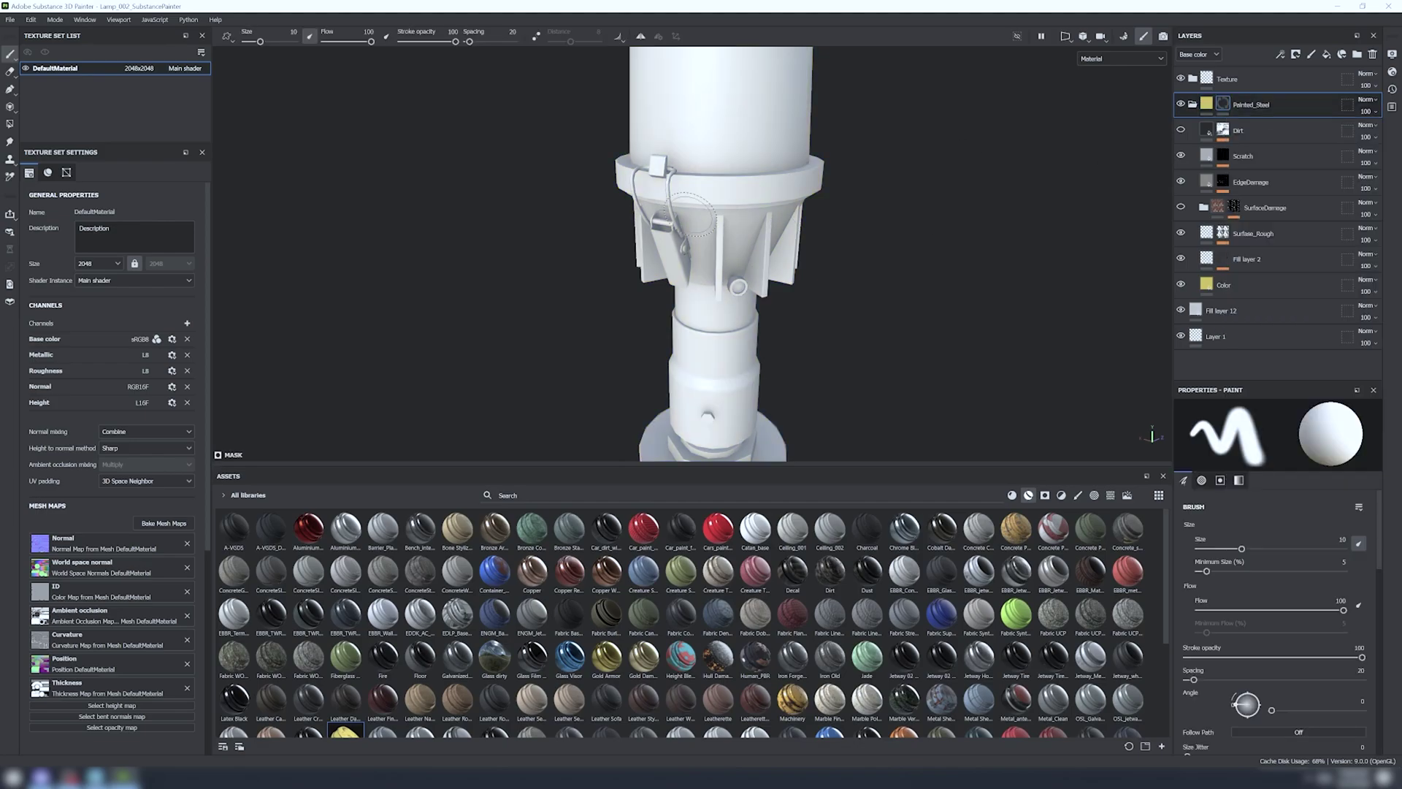
{"action": "scroll", "coordinate": [807, 136], "scroll_direction": "down", "scroll_amount": 1}
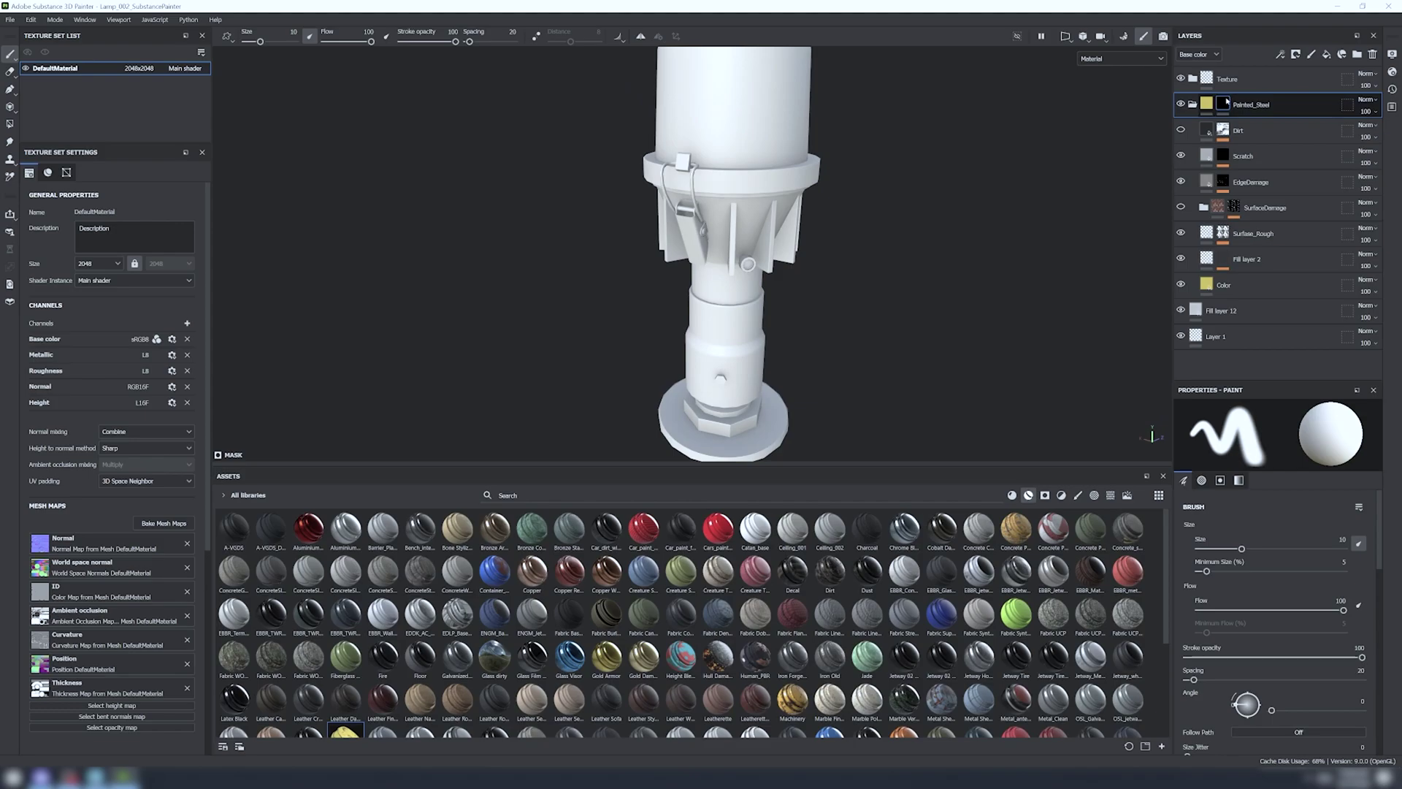
{"action": "left_click", "coordinate": [1223, 104], "text": "alt"}
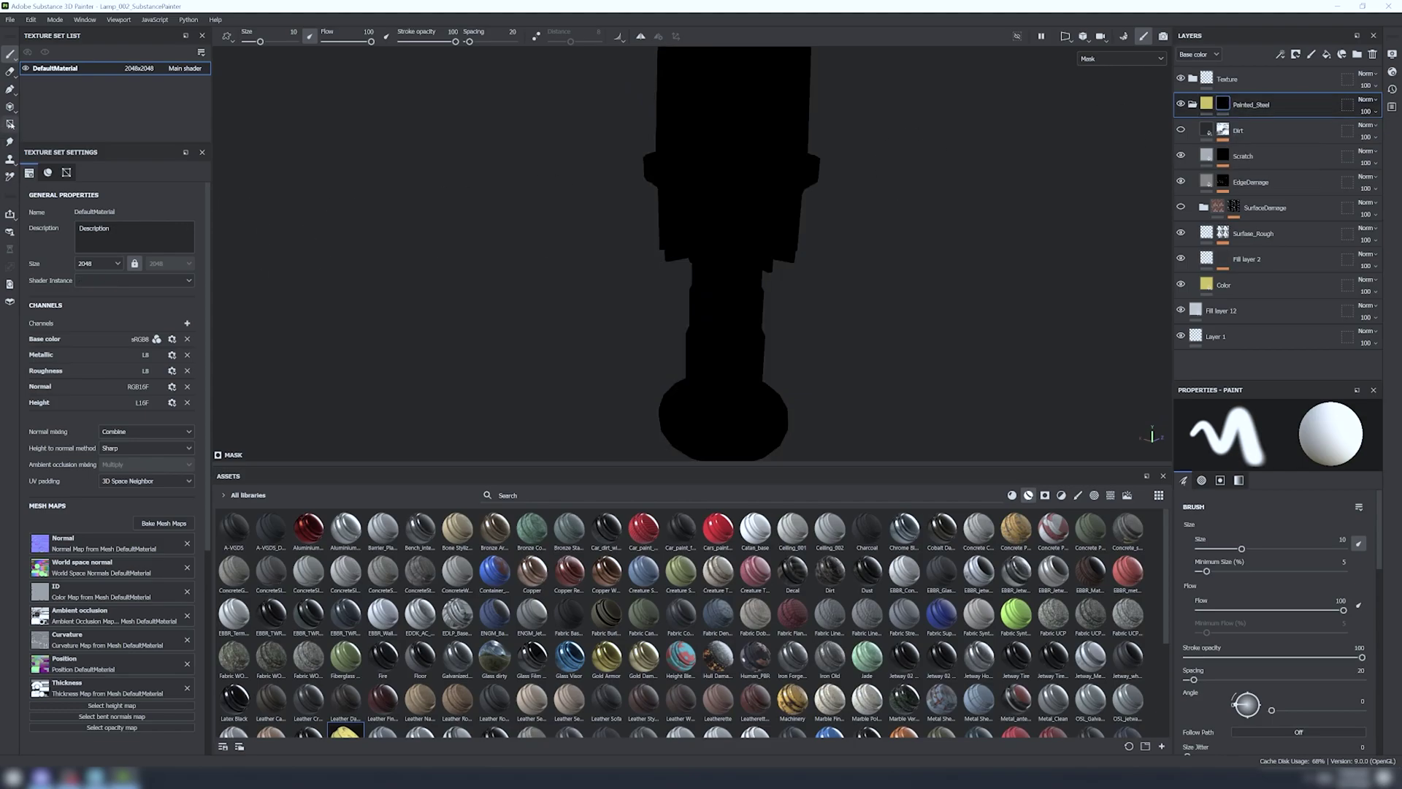
- Try filling the lamp's main body in the mask with Polygon Fill in mesh mode, and undo the fill
{"action": "left_click", "coordinate": [10, 124]}
{"action": "left_click", "coordinate": [1251, 410]}
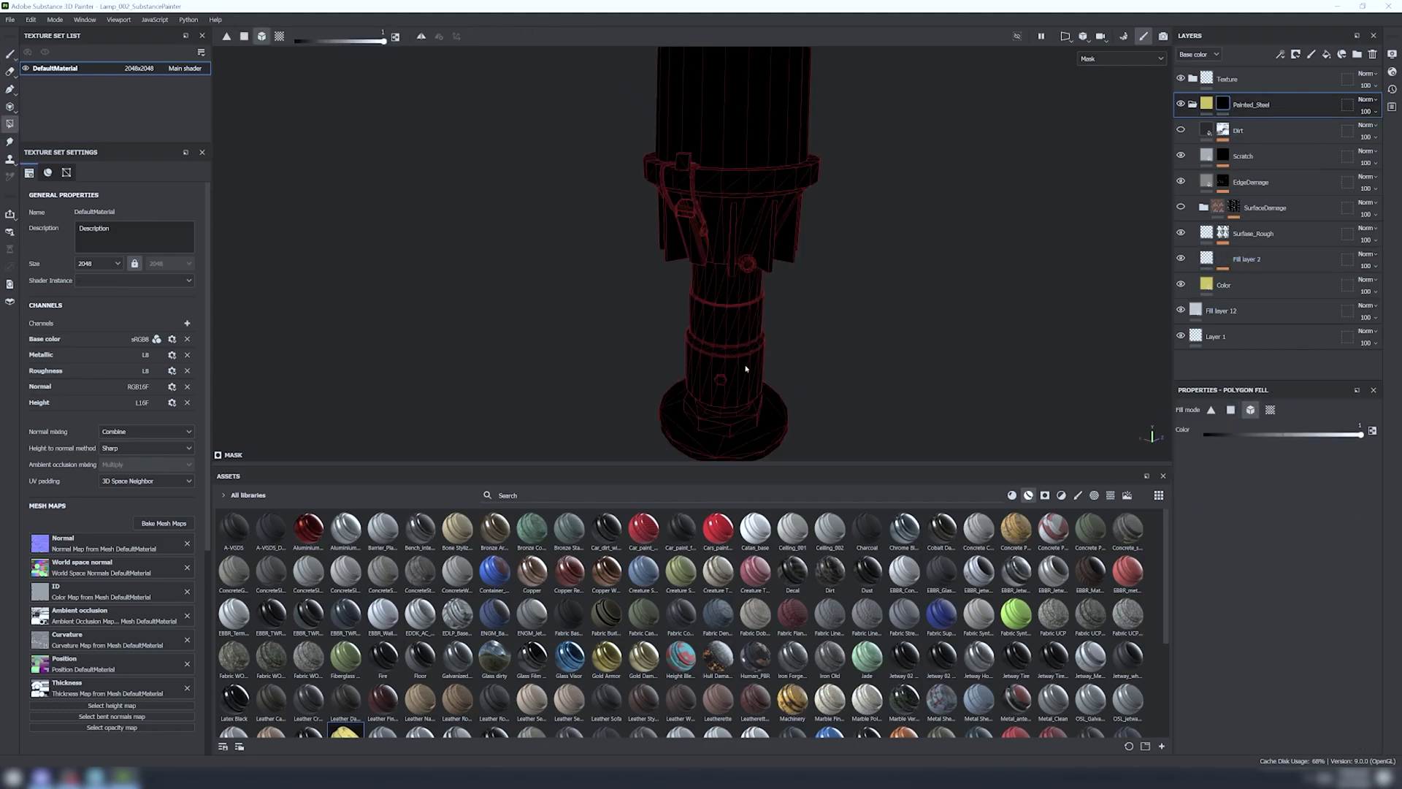
{"action": "left_click_drag", "start_coordinate": [742, 366], "coordinate": [723, 354], "text": "alt"}
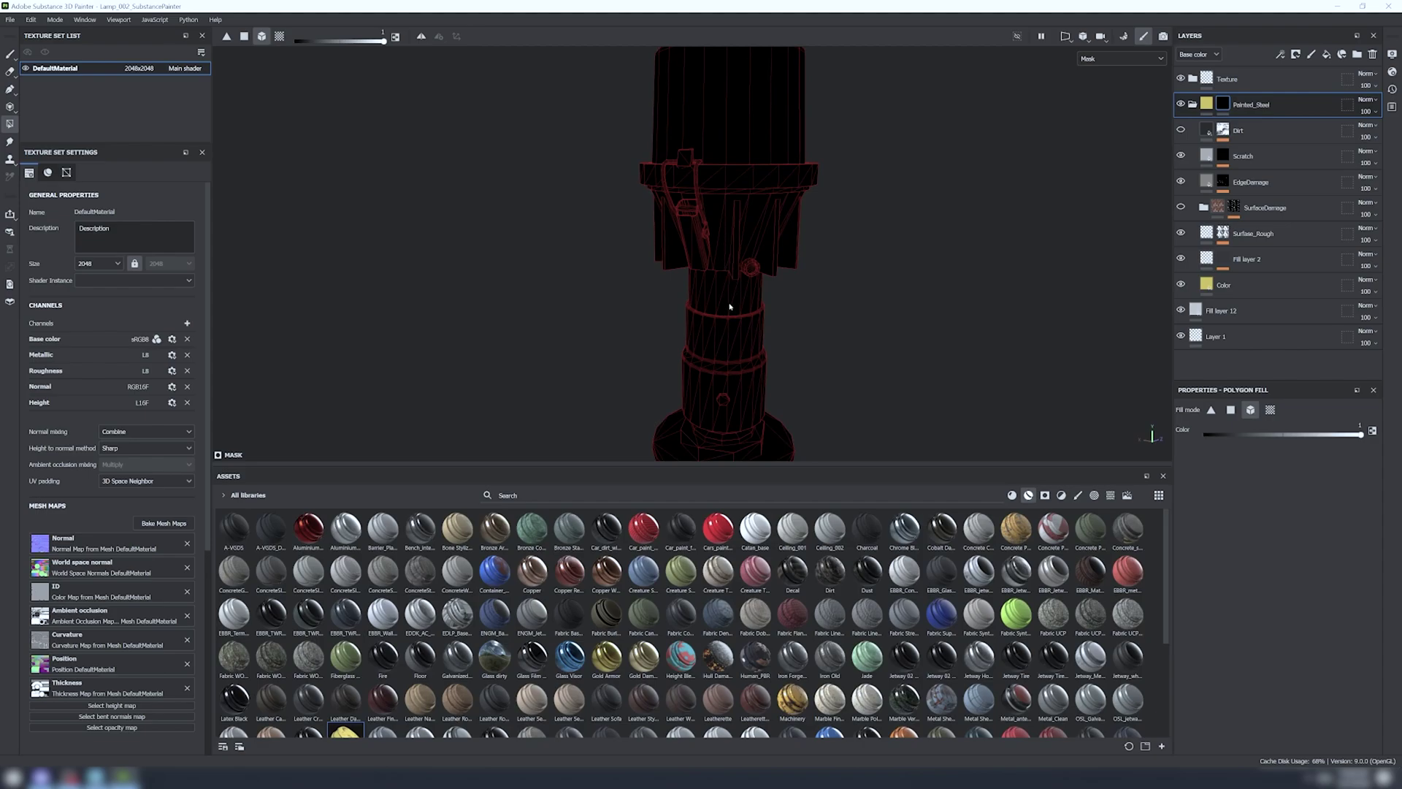
{"action": "left_click", "coordinate": [737, 322]}
{"action": "left_click", "coordinate": [734, 252]}
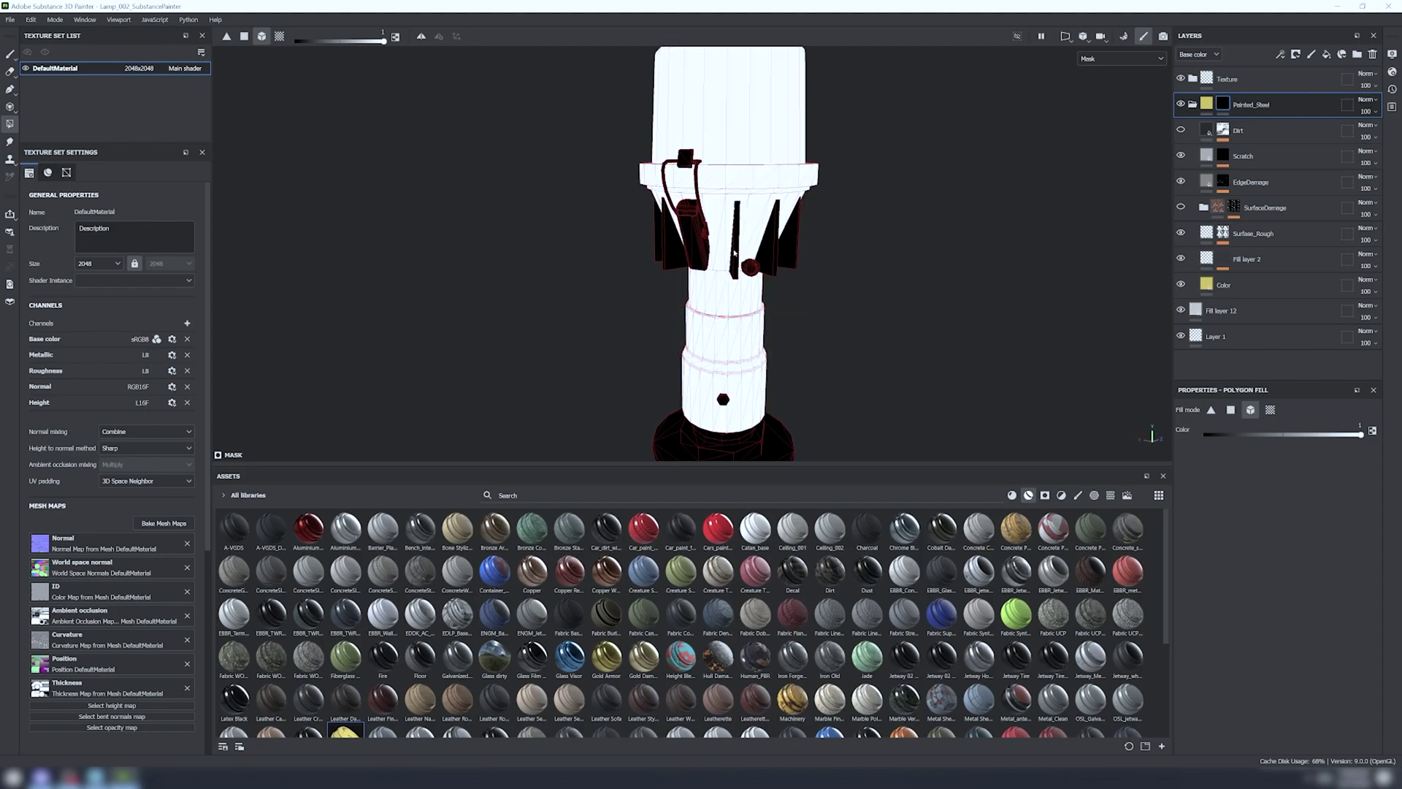
{"action": "key", "text": "ctrl+z"}
- Fill only the shaft below the fins with white in the Painted_Steel mask, using Polygon Fill's polygon mode
{"action": "left_click", "coordinate": [1229, 409]}
{"action": "left_click_drag", "start_coordinate": [829, 343], "coordinate": [826, 301], "text": "alt"}
{"action": "right_click_drag", "start_coordinate": [826, 300], "coordinate": [816, 184], "text": "alt"}
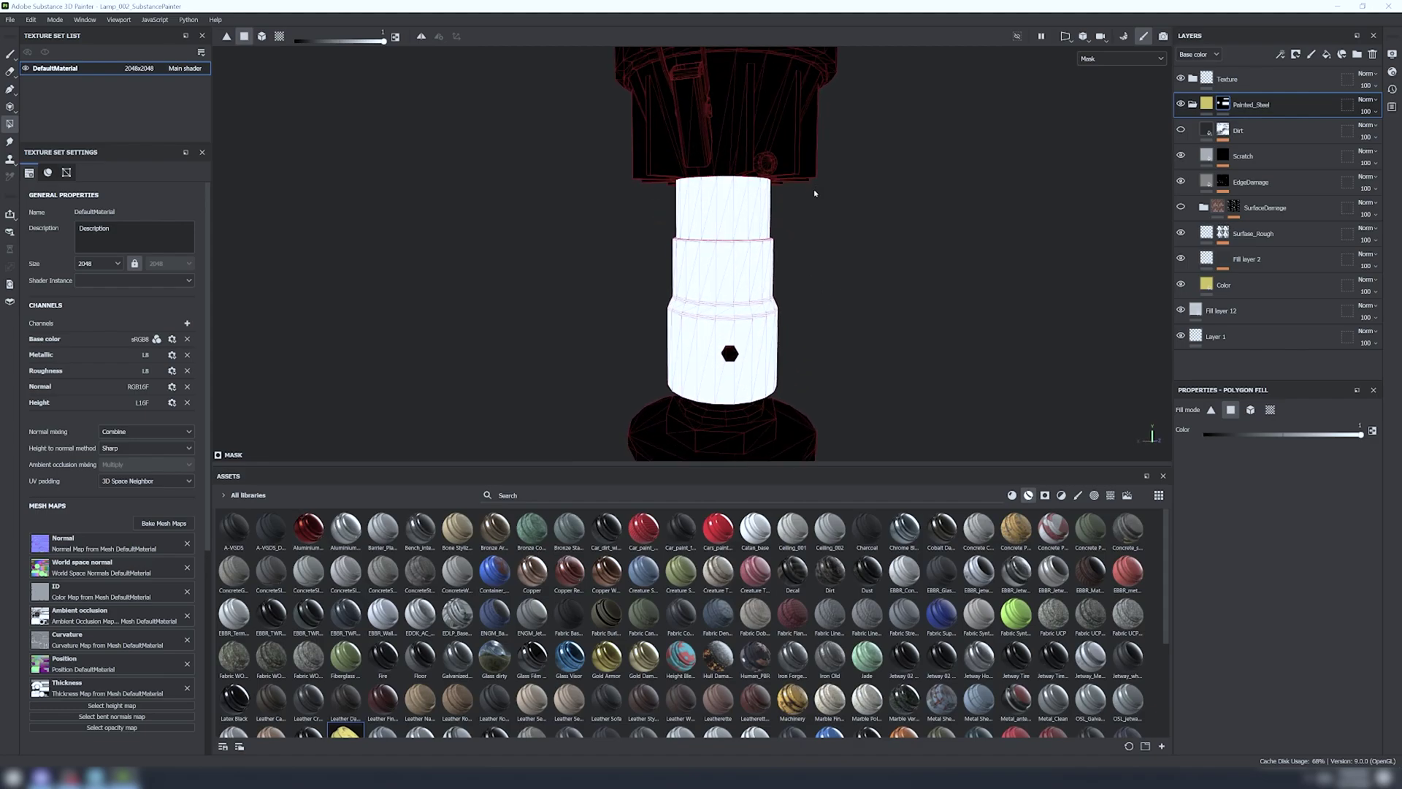
- Fill the arc-shaped UV shell of the cone behind the fins in the 2D view, and return to the 3D view
{"action": "key", "text": "F3"}
{"action": "scroll", "coordinate": [694, 226], "scroll_direction": "down", "scroll_amount": 3}
{"action": "scroll", "coordinate": [772, 302], "scroll_direction": "up", "scroll_amount": 1}
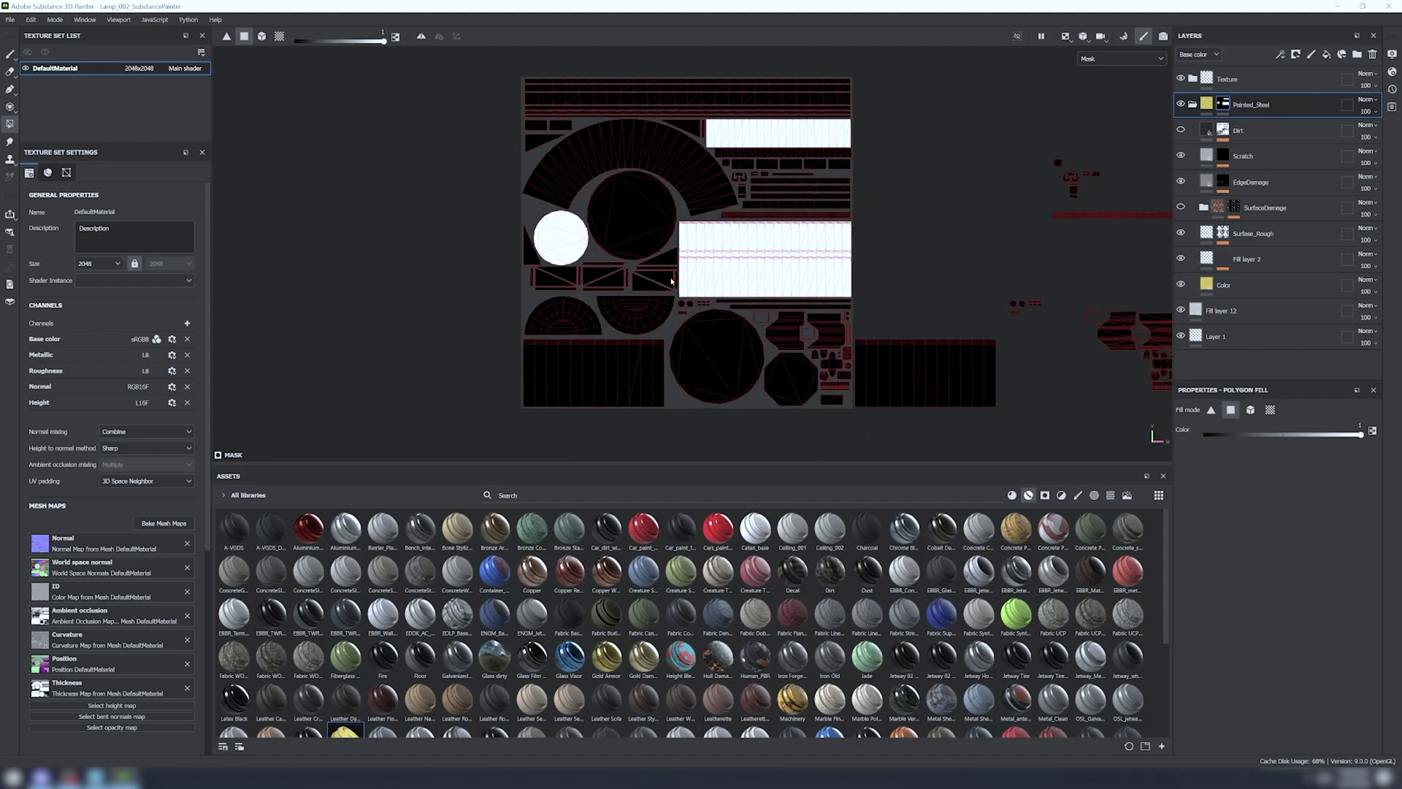
{"action": "scroll", "coordinate": [674, 281], "scroll_direction": "up", "scroll_amount": 1}
{"action": "scroll", "coordinate": [612, 367], "scroll_direction": "up", "scroll_amount": 2}
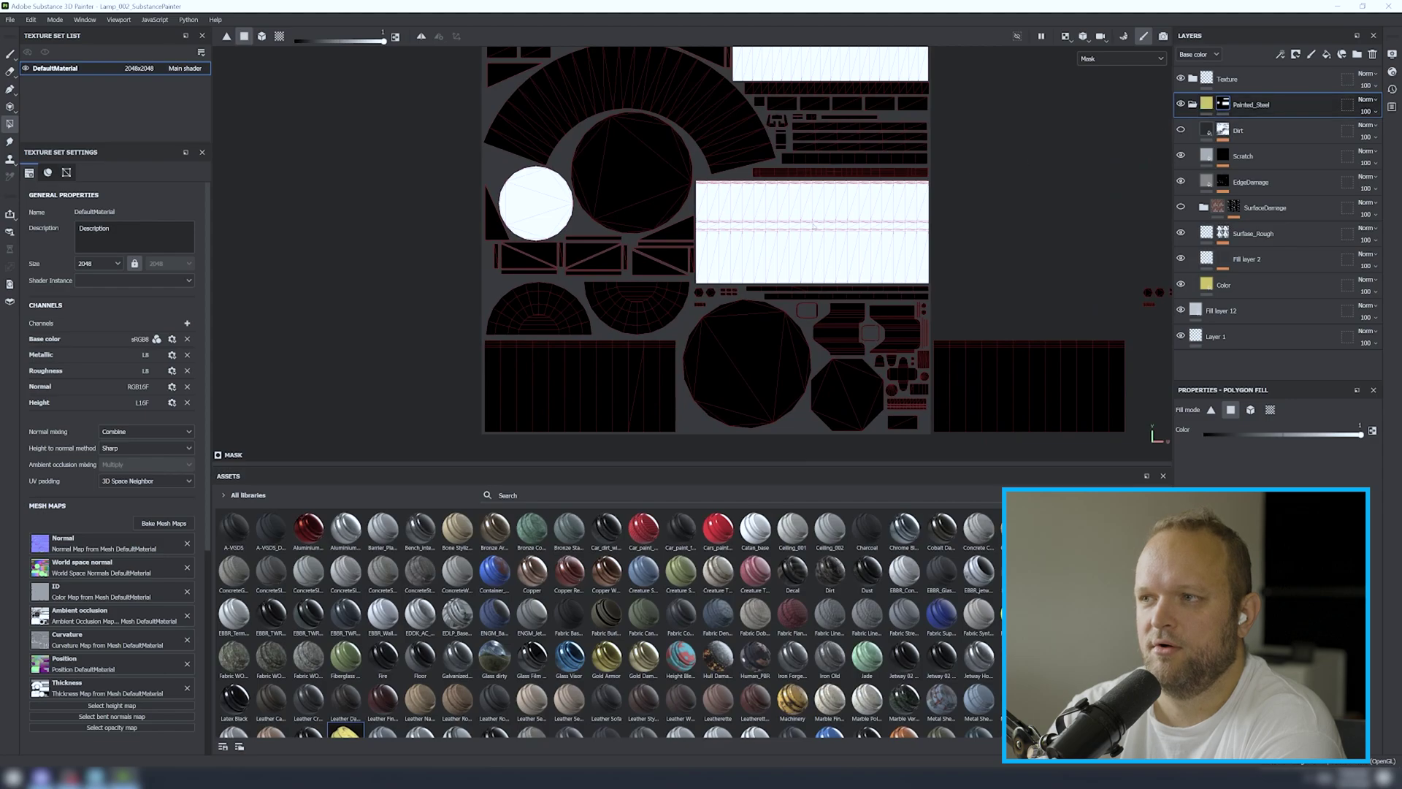
{"action": "middle_click_drag", "start_coordinate": [594, 177], "coordinate": [603, 281], "text": "alt"}
{"action": "scroll", "coordinate": [659, 179], "scroll_direction": "up", "scroll_amount": 1}
{"action": "mouse_move", "coordinate": [767, 275]}
{"action": "left_mouse_down"}
{"action": "mouse_move", "coordinate": [697, 203]}
{"action": "mouse_move", "coordinate": [584, 171]}
{"action": "mouse_move", "coordinate": [526, 198]}
{"action": "mouse_move", "coordinate": [555, 204]}
{"action": "mouse_move", "coordinate": [491, 268]}
{"action": "left_mouse_up"}
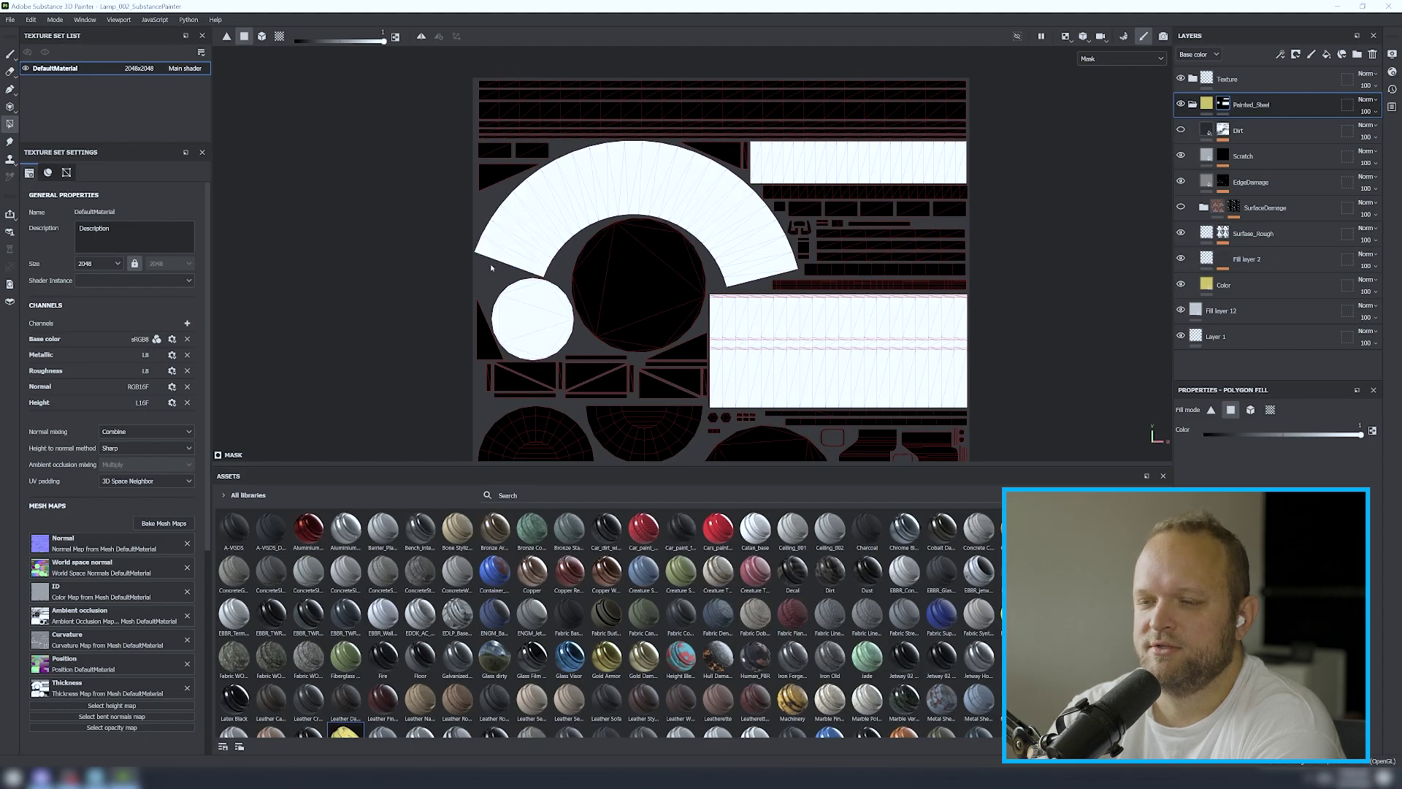
{"action": "key", "text": "F2"}
{"action": "scroll", "coordinate": [726, 189], "scroll_direction": "down", "scroll_amount": 1}
{"action": "middle_click_drag", "start_coordinate": [726, 188], "coordinate": [735, 264], "text": "alt"}
{"action": "left_click_drag", "start_coordinate": [735, 264], "coordinate": [801, 269], "text": "alt"}
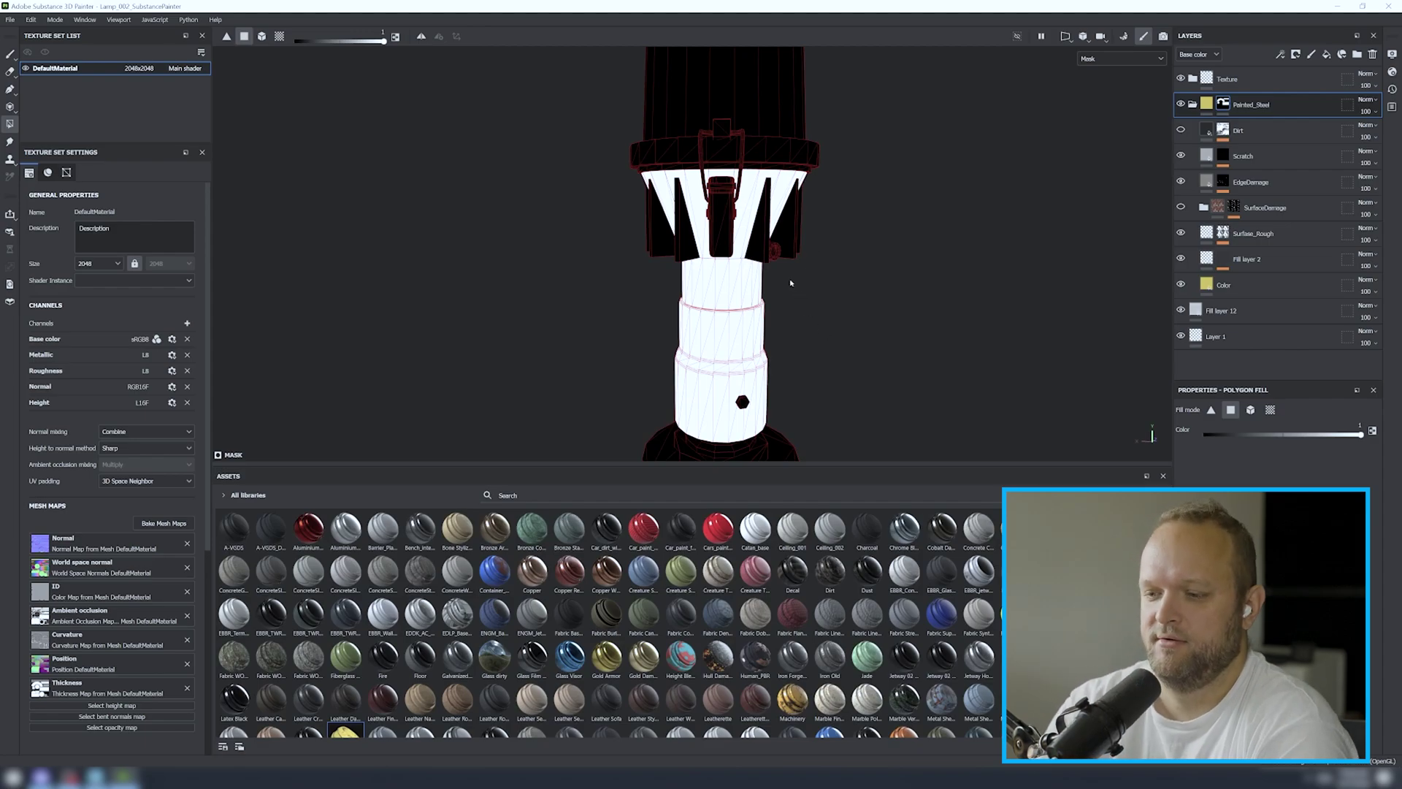
- Try adding the cap and collar to the Painted_Steel mask with a whole-mesh fill
{"action": "scroll", "coordinate": [762, 274], "scroll_direction": "up", "scroll_amount": 2}
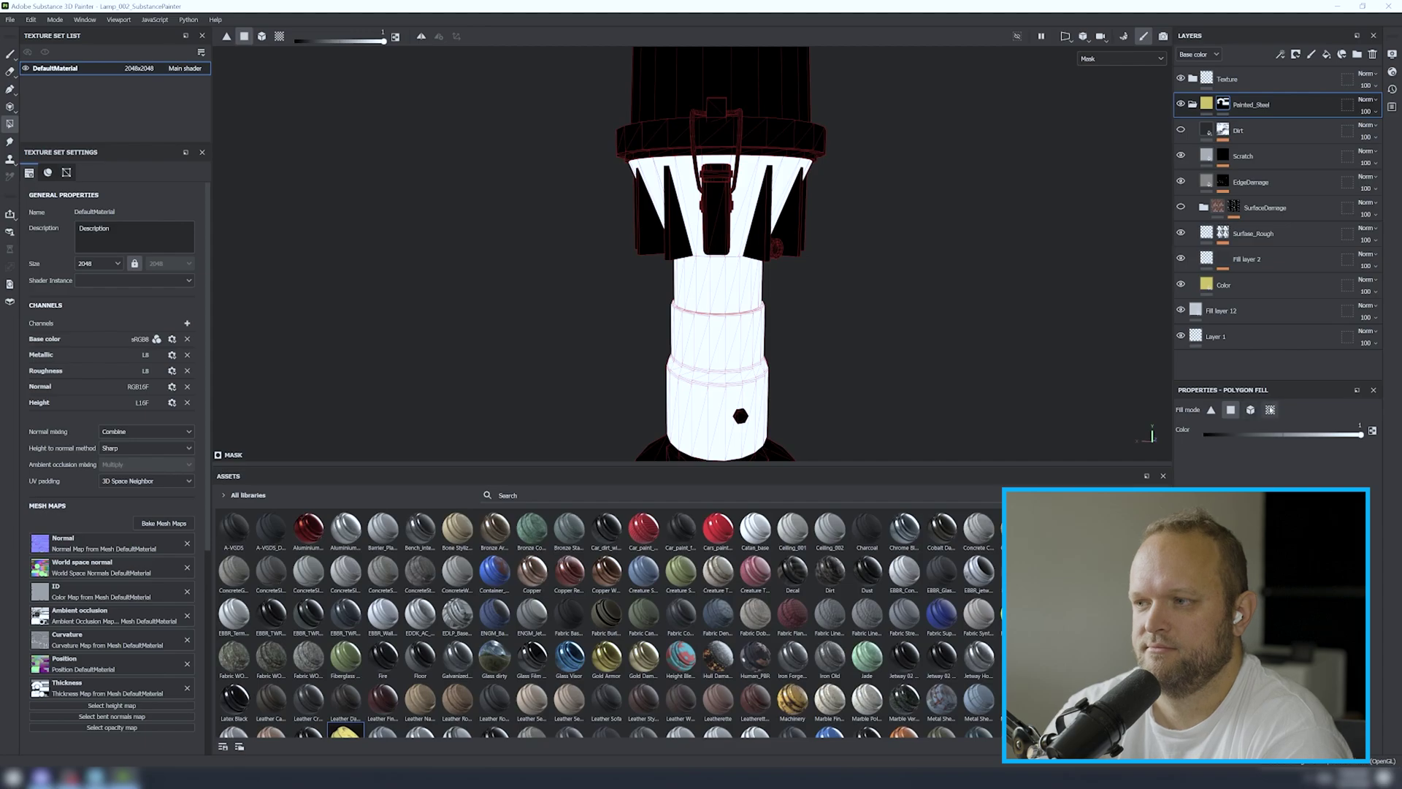
{"action": "left_click", "coordinate": [1251, 409]}
{"action": "left_click_drag", "start_coordinate": [1088, 348], "coordinate": [645, 133], "text": "alt"}
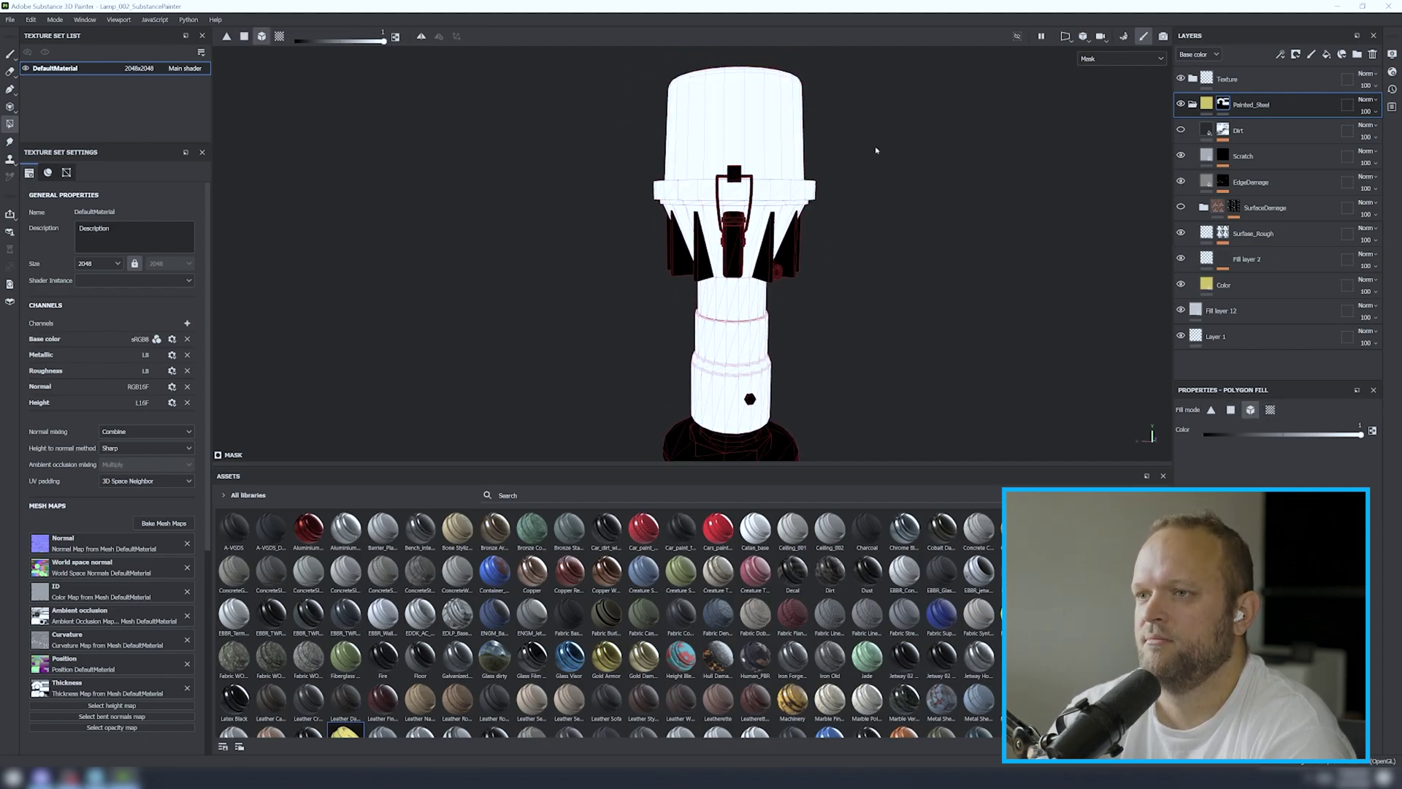
{"action": "left_click", "coordinate": [734, 131]}
- Fill just the lamp's top cap with white in the mask, using polygon mode
{"action": "left_click", "coordinate": [1230, 410]}
{"action": "middle_click_drag", "start_coordinate": [773, 151], "coordinate": [791, 273], "text": "alt"}
{"action": "left_click_drag", "start_coordinate": [888, 246], "coordinate": [628, 248]}
{"action": "left_click_drag", "start_coordinate": [628, 248], "coordinate": [633, 300], "text": "alt"}
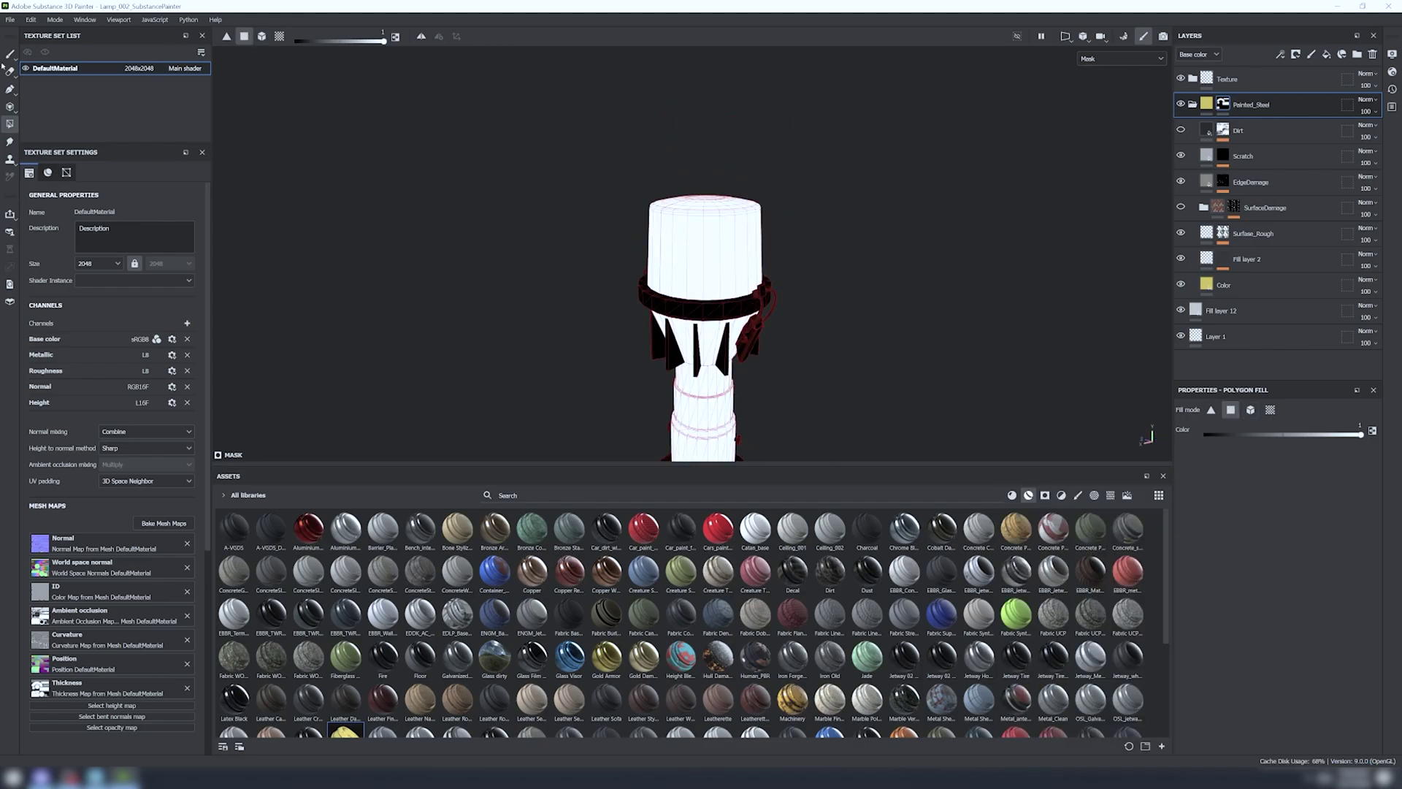
- Switch to the Paint tool and the material view, undo the cap's mask fill, and check the paint on the shaft and cone
{"action": "left_click", "coordinate": [10, 54]}
{"action": "key", "text": "m"}
{"action": "right_click_drag", "start_coordinate": [843, 344], "coordinate": [814, 366], "text": "alt"}
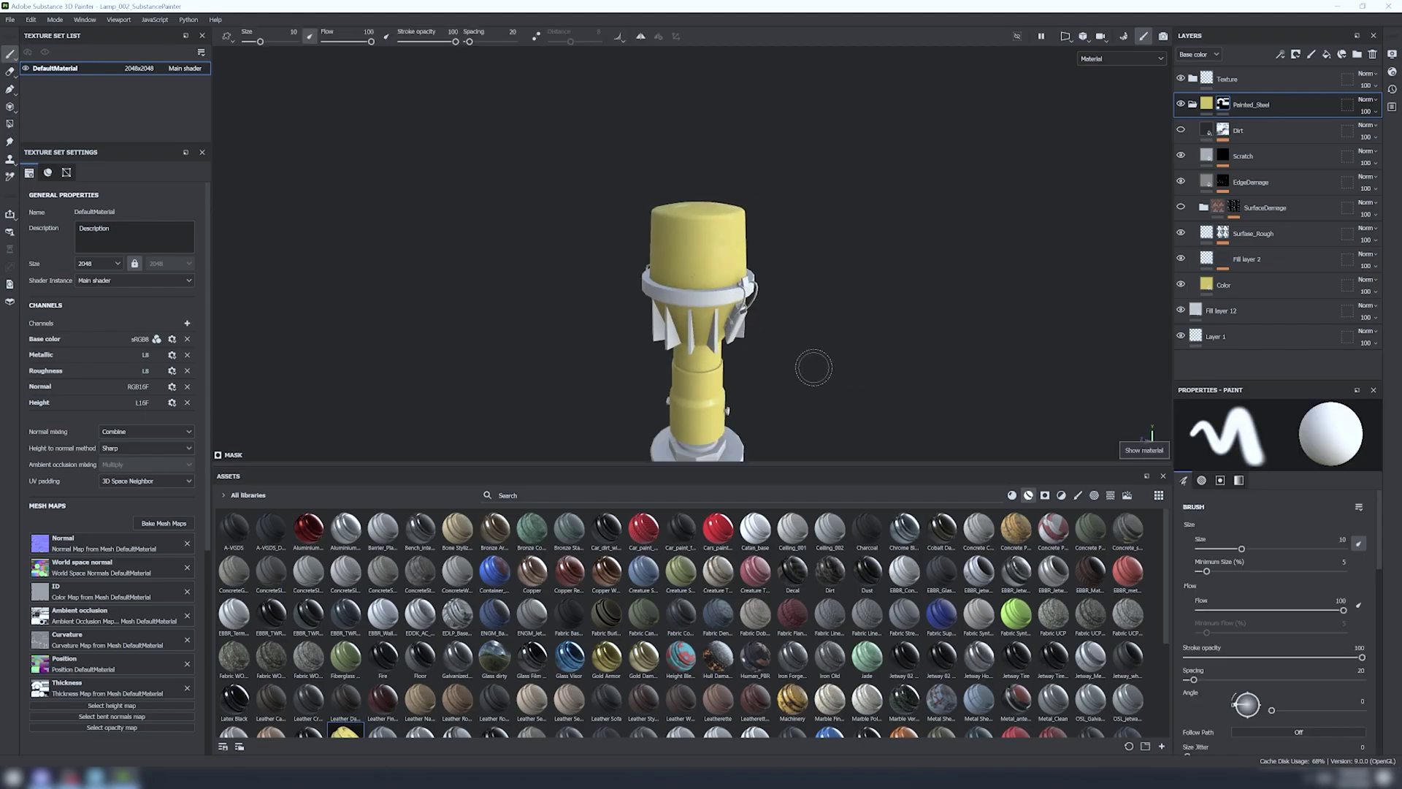
{"action": "middle_click_drag", "start_coordinate": [813, 366], "coordinate": [810, 311], "text": "alt"}
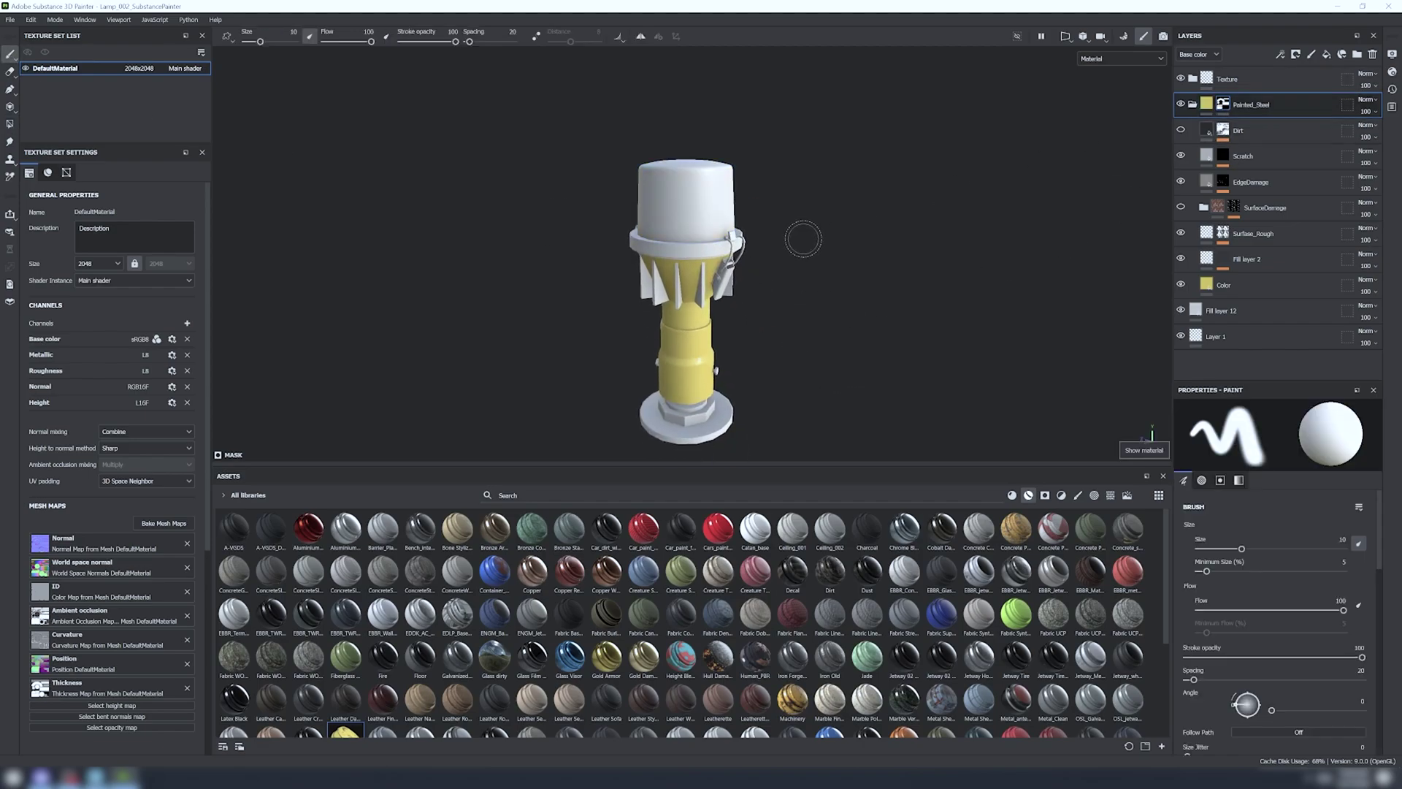
{"action": "middle_click_drag", "start_coordinate": [694, 358], "coordinate": [696, 300], "text": "alt"}
{"action": "right_click_drag", "start_coordinate": [696, 300], "coordinate": [714, 292], "text": "alt"}
{"action": "left_click_drag", "start_coordinate": [714, 292], "coordinate": [687, 299], "text": "alt"}
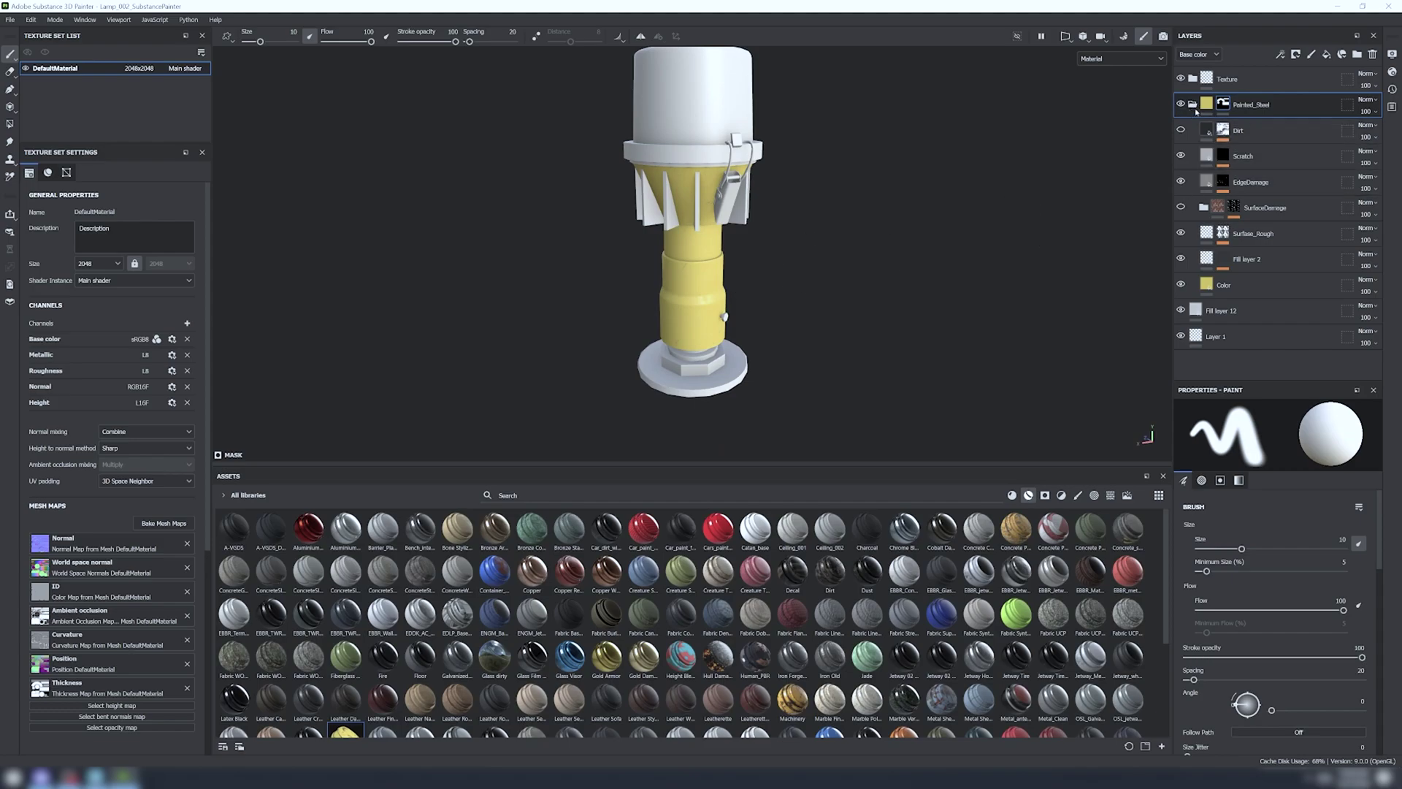
{"action": "scroll", "coordinate": [657, 226], "scroll_direction": "up", "scroll_amount": 2}
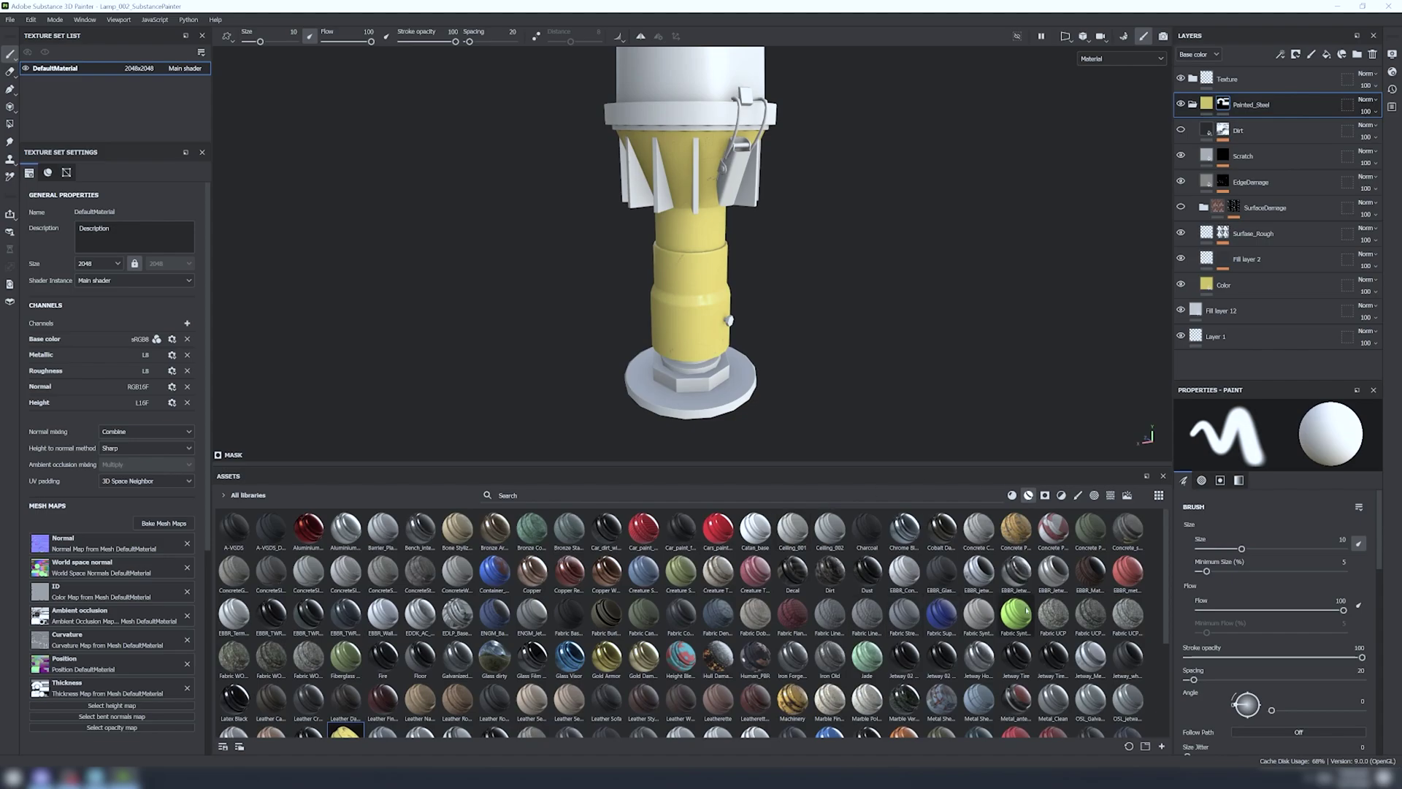
- Apply the Steel Scratched smart material above Painted_Steel with a black mask, and set Polygon Fill to mesh mode
{"action": "scroll", "coordinate": [1037, 584], "scroll_direction": "down", "scroll_amount": 4}
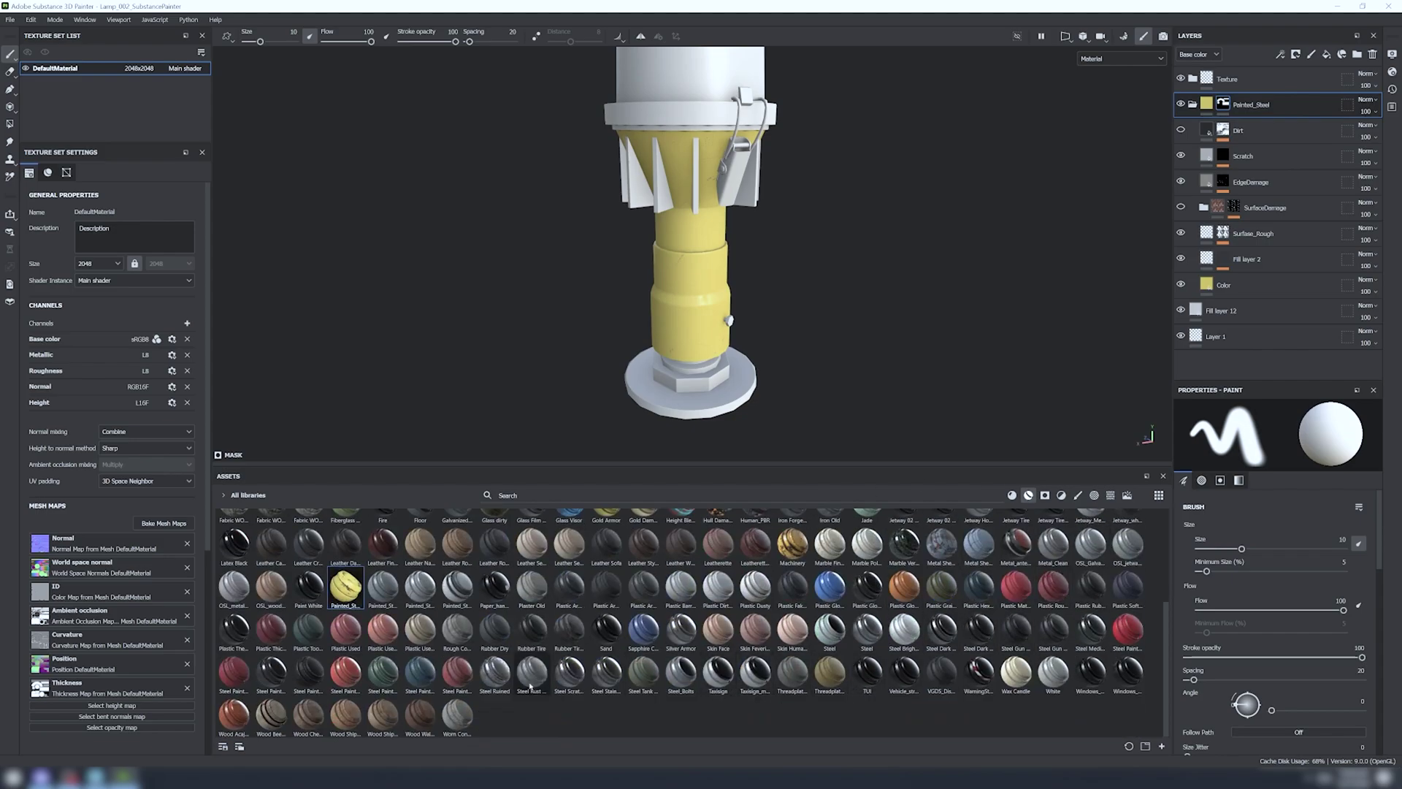
{"action": "double_click", "coordinate": [577, 685]}
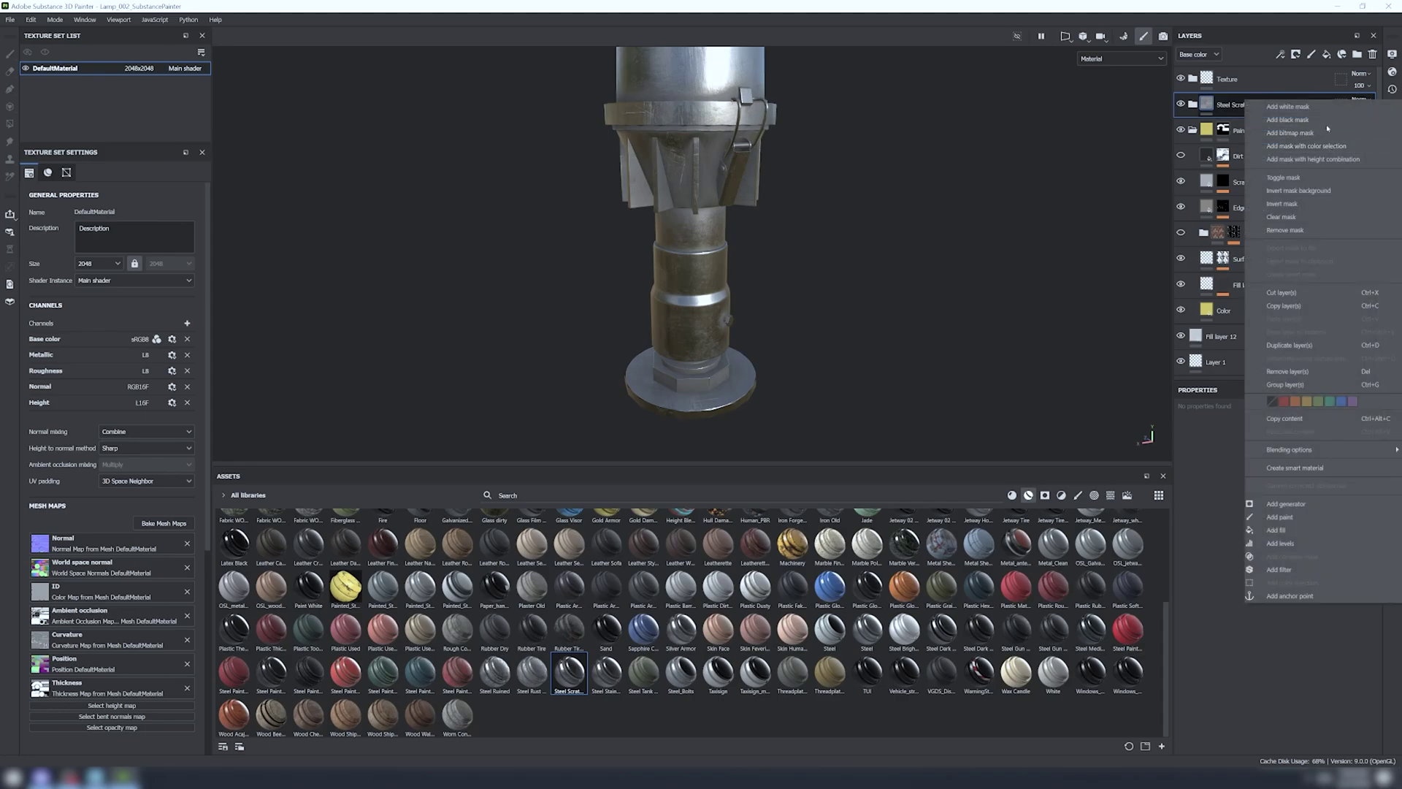
{"action": "key", "text": "1"}
{"action": "left_click", "coordinate": [10, 124]}
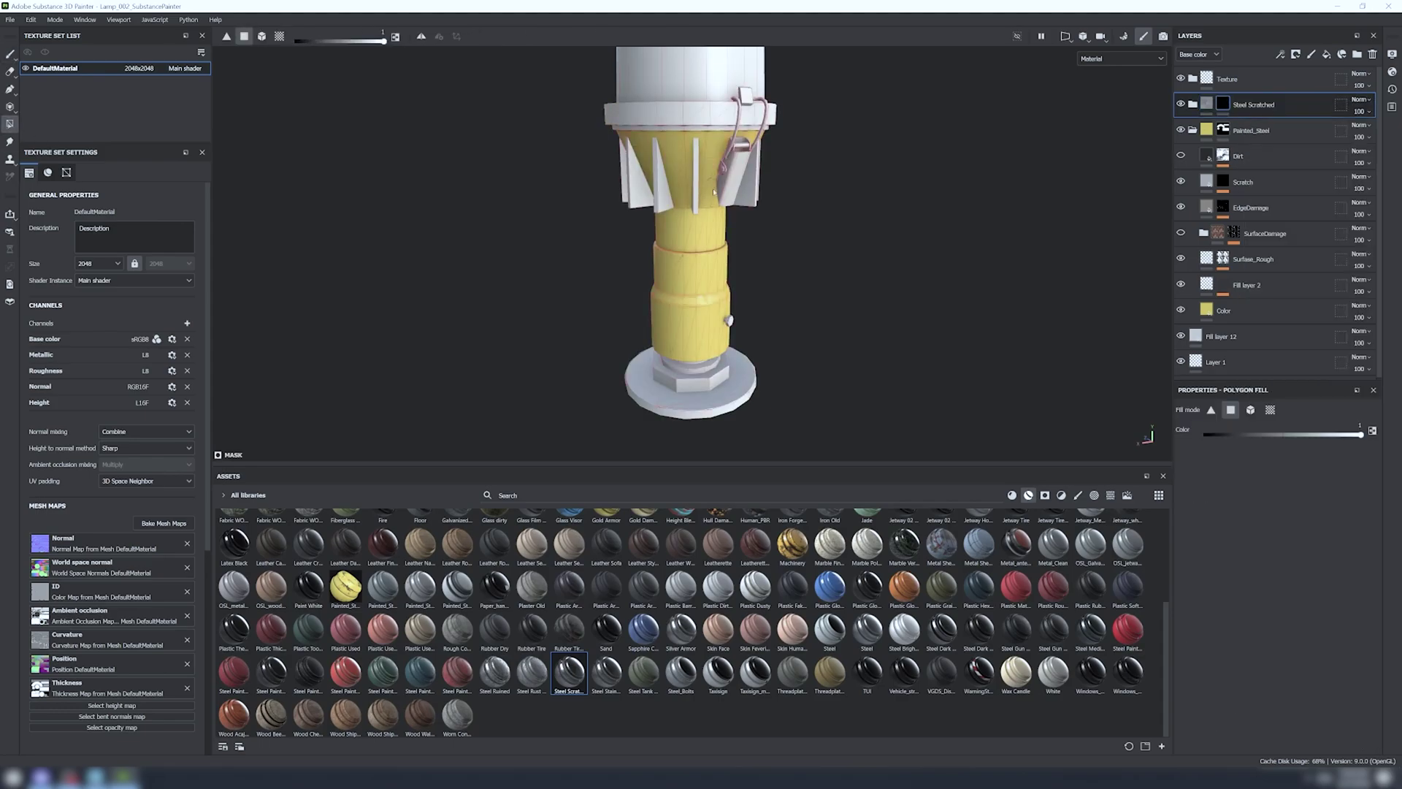
{"action": "left_click", "coordinate": [1250, 409]}
- Try a whole-mesh fill at the latch beside the fins, undo it, and inspect the UV shells in the 2D view
{"action": "scroll", "coordinate": [701, 138], "scroll_direction": "up", "scroll_amount": 3}
{"action": "scroll", "coordinate": [763, 217], "scroll_direction": "up", "scroll_amount": 2}
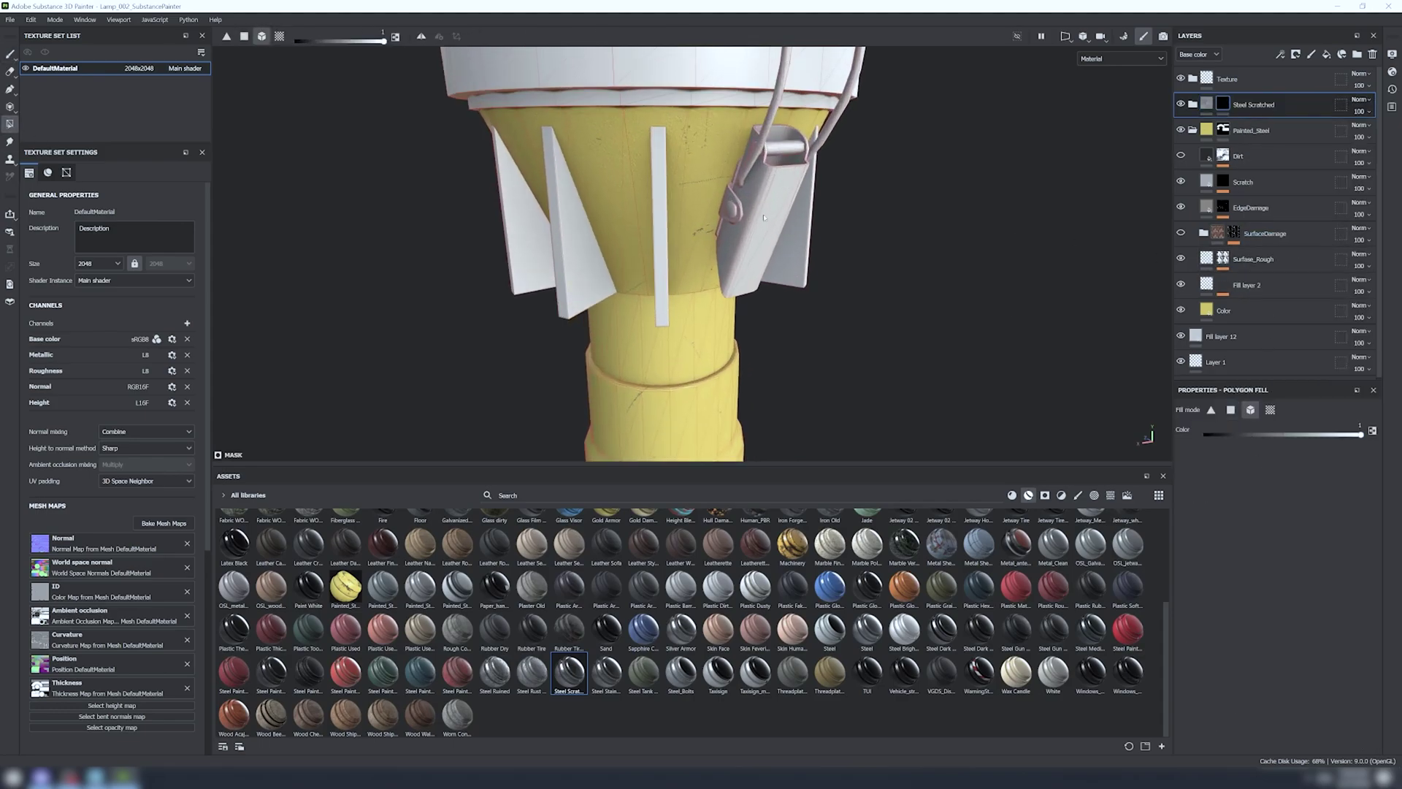
{"action": "mouse_move", "coordinate": [732, 216]}
{"action": "left_mouse_down", "text": "alt"}
{"action": "mouse_move", "coordinate": [790, 204]}
{"action": "mouse_move", "coordinate": [743, 227]}
{"action": "left_mouse_up", "text": "alt"}
{"action": "left_click", "coordinate": [714, 198]}
{"action": "key", "text": "ctrl+z"}
{"action": "key", "text": "F3"}
{"action": "middle_click_drag", "start_coordinate": [1011, 214], "coordinate": [992, 300], "text": "alt"}
{"action": "scroll", "coordinate": [961, 309], "scroll_direction": "up", "scroll_amount": 2}
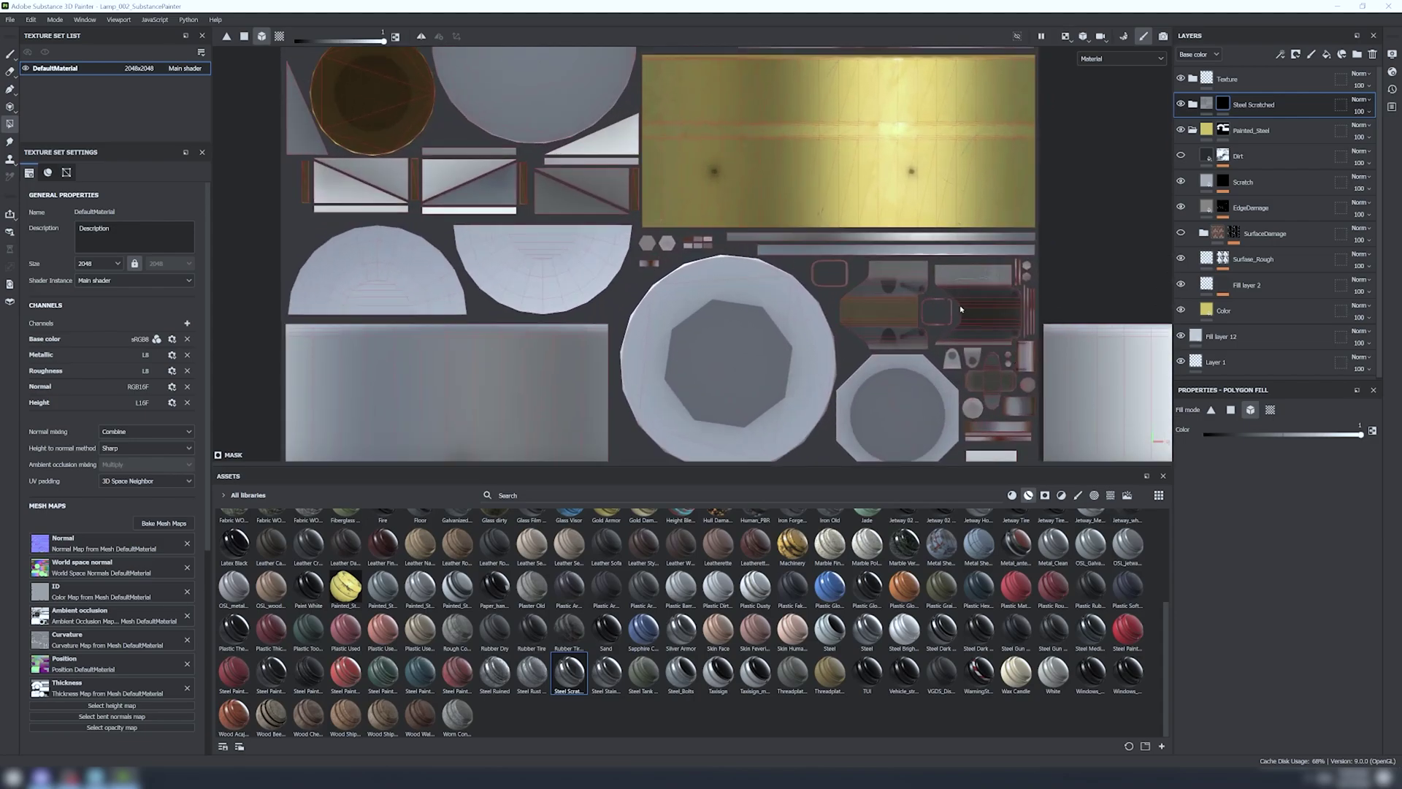
- Fill the latch and its wire loop beside the fins with white in the Steel Scratched mask, working in the 3D view
{"action": "key", "text": "F2"}
{"action": "left_click_drag", "start_coordinate": [911, 278], "coordinate": [905, 241], "text": "alt"}
{"action": "middle_click_drag", "start_coordinate": [904, 241], "coordinate": [864, 368], "text": "alt"}
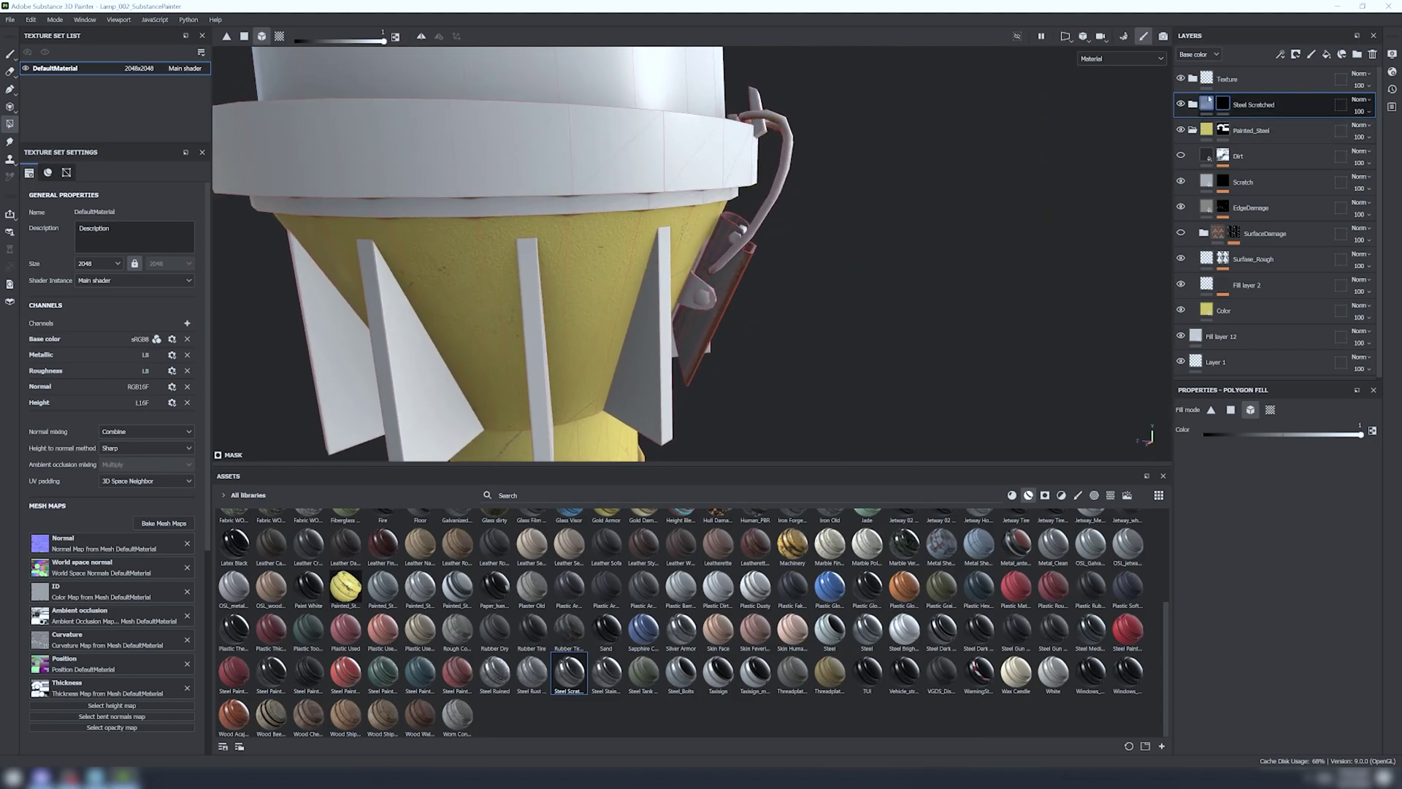
{"action": "left_click", "coordinate": [1222, 103], "text": "alt"}
{"action": "key", "text": "x"}
{"action": "left_click_drag", "start_coordinate": [803, 174], "coordinate": [766, 223]}
{"action": "left_click_drag", "start_coordinate": [767, 222], "coordinate": [813, 277], "text": "alt"}
{"action": "mouse_move", "coordinate": [813, 110]}
{"action": "left_mouse_down", "text": "alt"}
{"action": "mouse_move", "coordinate": [927, 207]}
{"action": "mouse_move", "coordinate": [642, 210]}
{"action": "left_mouse_up", "text": "alt"}
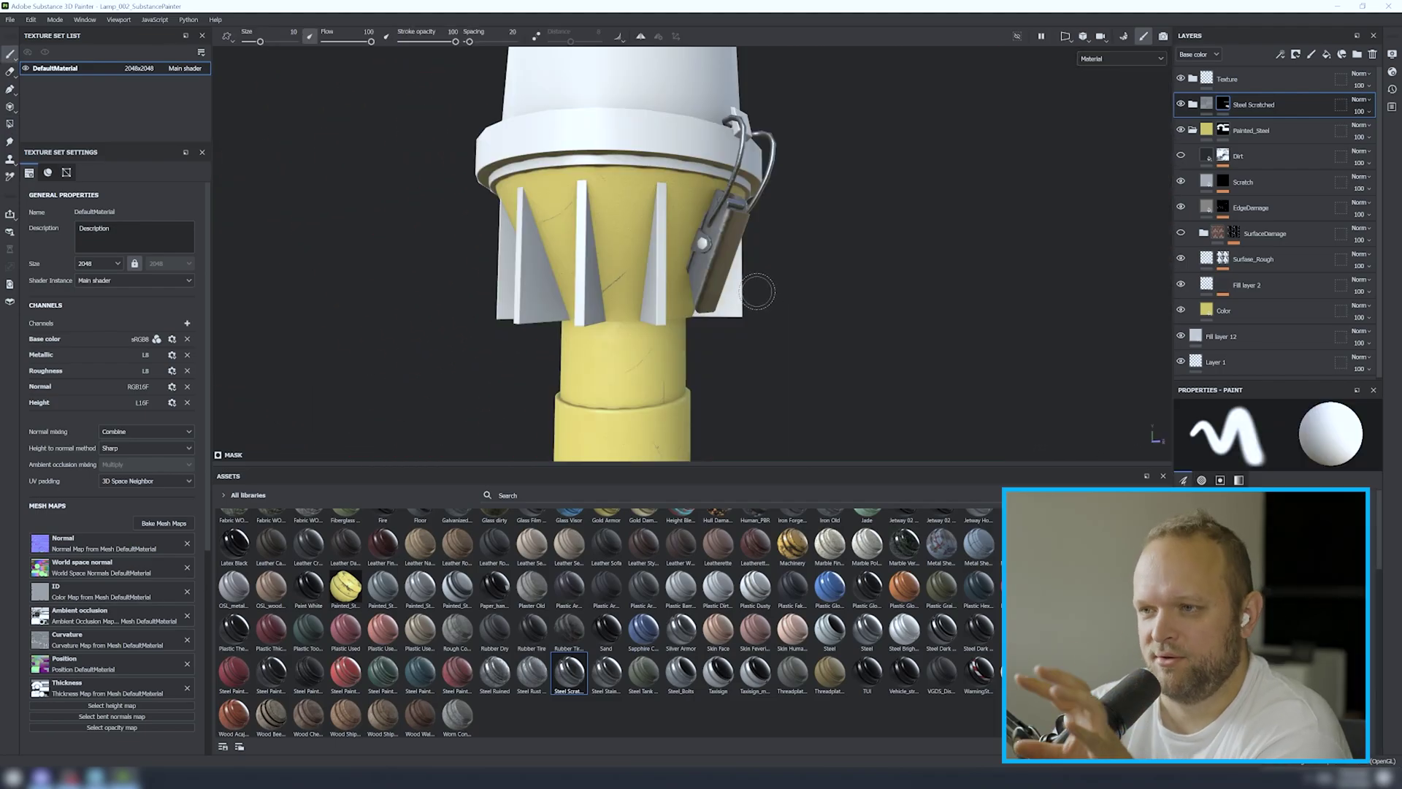
- Examine the steel latch and the whole lamp from several angles under rotated lighting, collapsing the Painted_Steel folder
{"action": "mouse_move", "coordinate": [756, 292]}
{"action": "right_mouse_down", "text": "shift"}
{"action": "mouse_move", "coordinate": [719, 291]}
{"action": "mouse_move", "coordinate": [814, 288]}
{"action": "mouse_move", "coordinate": [738, 288]}
{"action": "right_mouse_up", "text": "shift"}
{"action": "scroll", "coordinate": [738, 289], "scroll_direction": "down", "scroll_amount": 5}
{"action": "left_click_drag", "start_coordinate": [730, 292], "coordinate": [453, 325], "text": "alt"}
{"action": "right_click_drag", "start_coordinate": [511, 325], "coordinate": [816, 299], "text": "alt"}
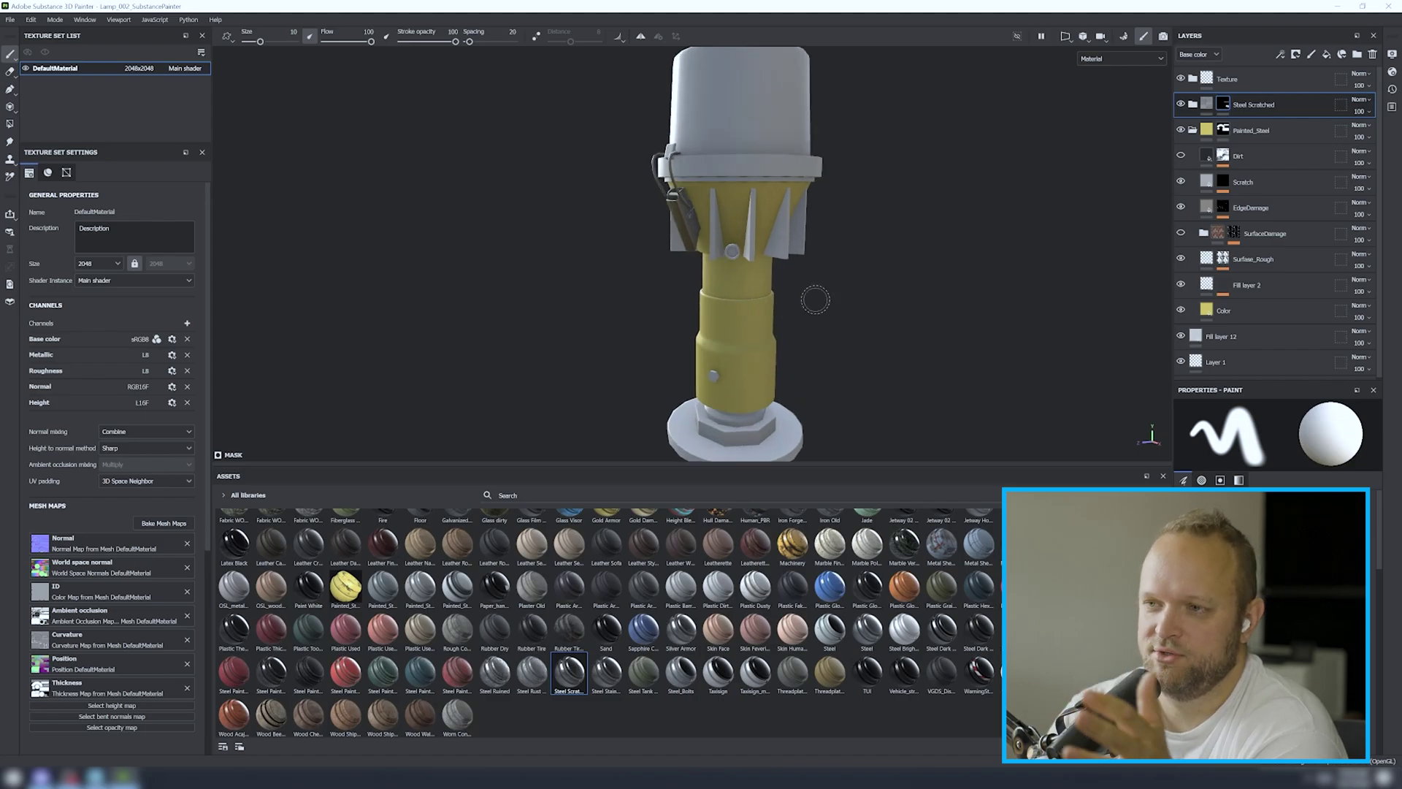
{"action": "left_click", "coordinate": [1192, 130]}
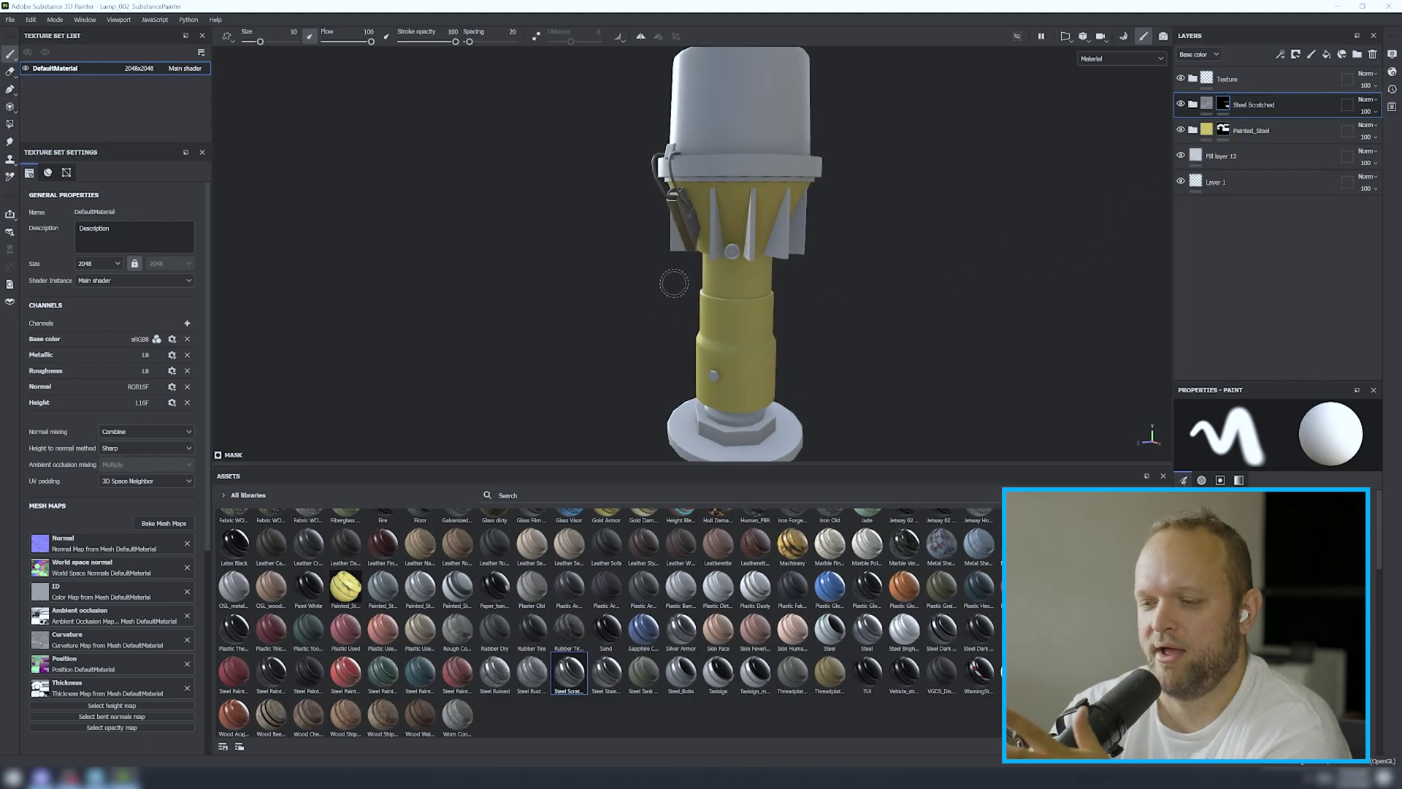
{"action": "scroll", "coordinate": [673, 283], "scroll_direction": "down", "scroll_amount": 2}
{"action": "middle_click_drag", "start_coordinate": [804, 295], "coordinate": [767, 263], "text": "alt"}
{"action": "right_click_drag", "start_coordinate": [766, 263], "coordinate": [745, 327], "text": "shift"}
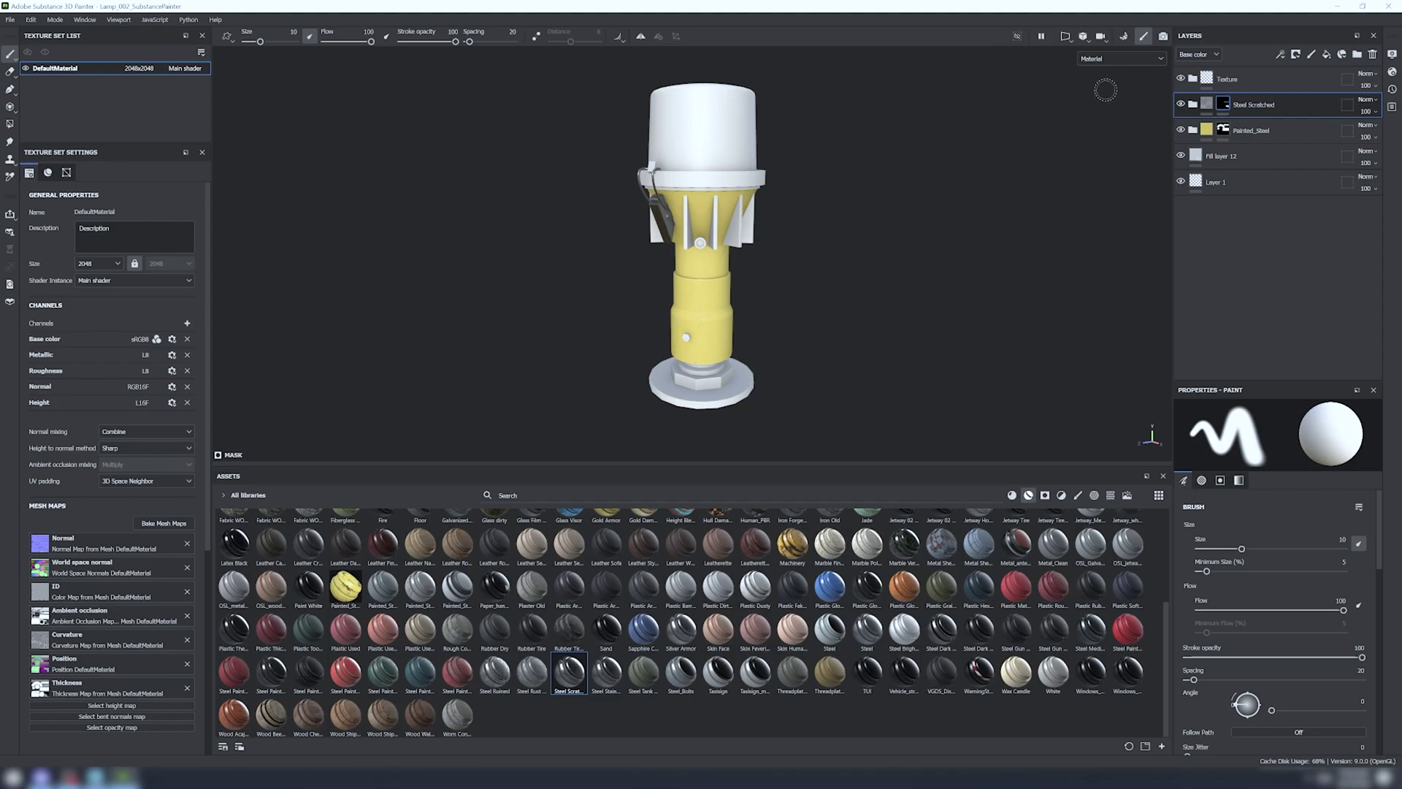
{"action": "scroll", "coordinate": [610, 247], "scroll_direction": "up", "scroll_amount": 2}
{"action": "left_click_drag", "start_coordinate": [745, 247], "coordinate": [750, 230], "text": "alt"}
{"action": "middle_click_drag", "start_coordinate": [824, 269], "coordinate": [836, 191]}
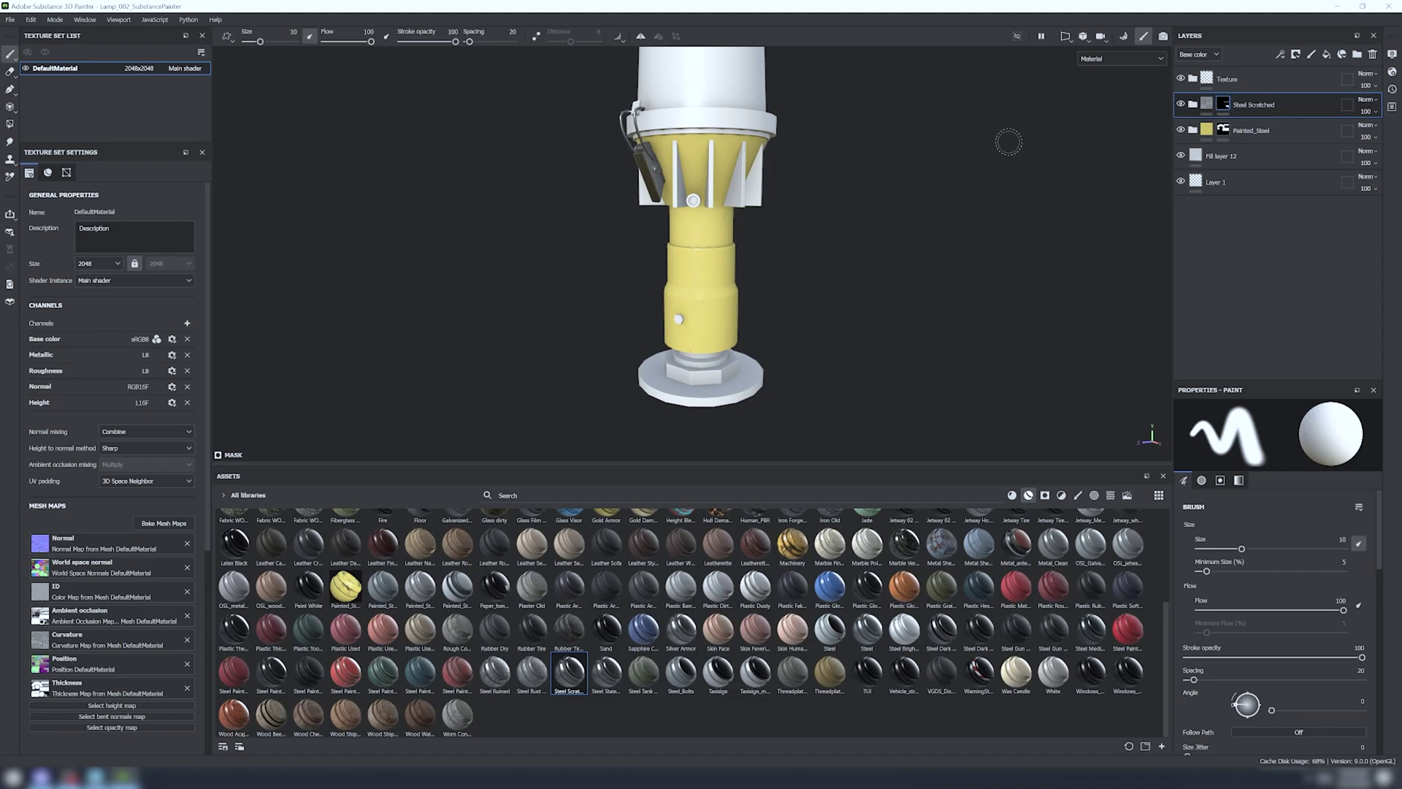